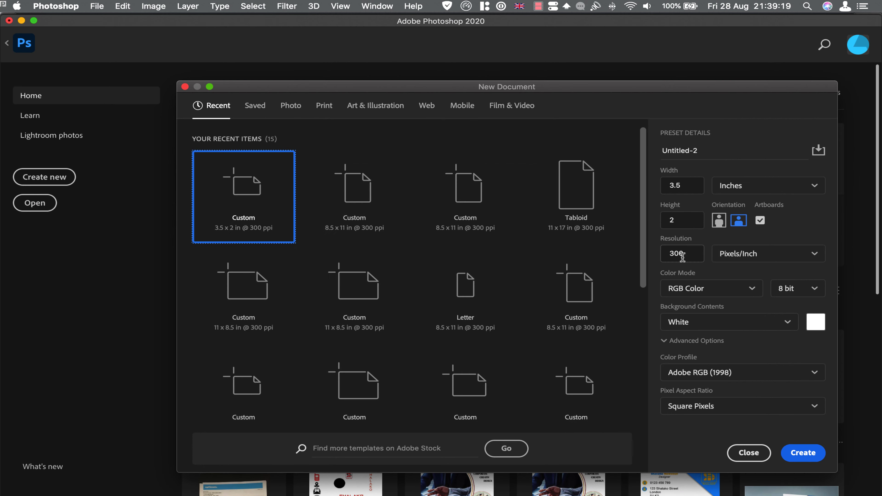
# Step: Create a new 3.5 × 2 in, 300 ppi document with an artboard
pyautogui.click(803, 453)
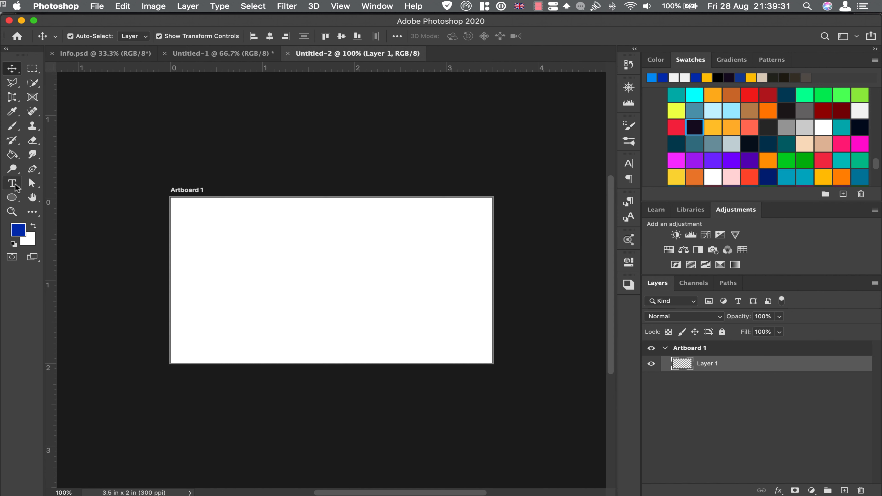
# Step: Draw a blue rectangle over the left half of Artboard 1
pyautogui.click(12, 197)
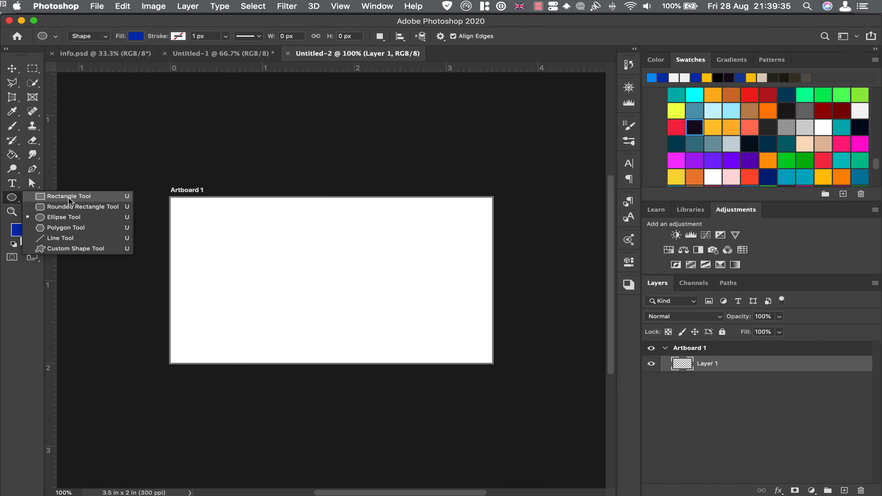
pyautogui.click(68, 196)
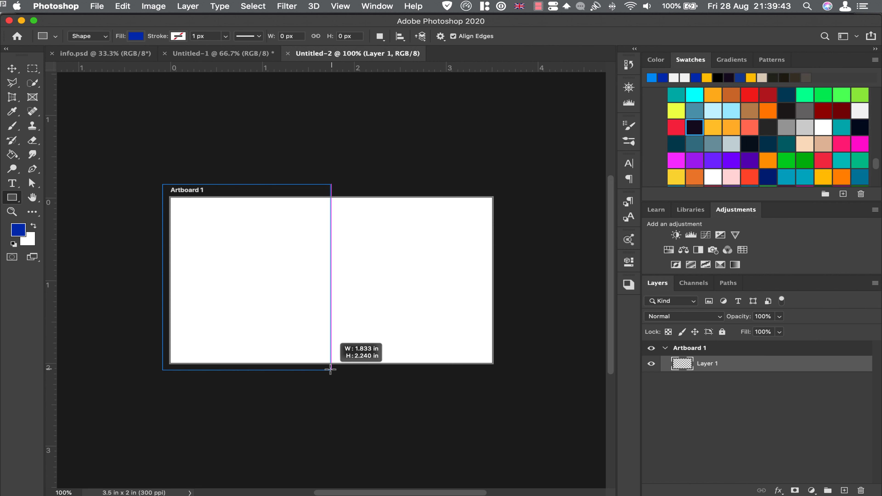
pyautogui.moveTo(163, 184); pyautogui.dragTo(330, 370)
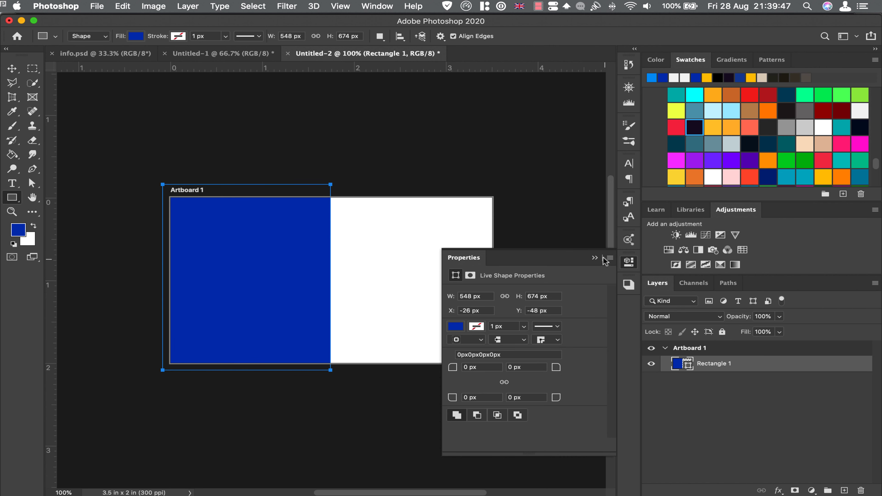
pyautogui.click(595, 257)
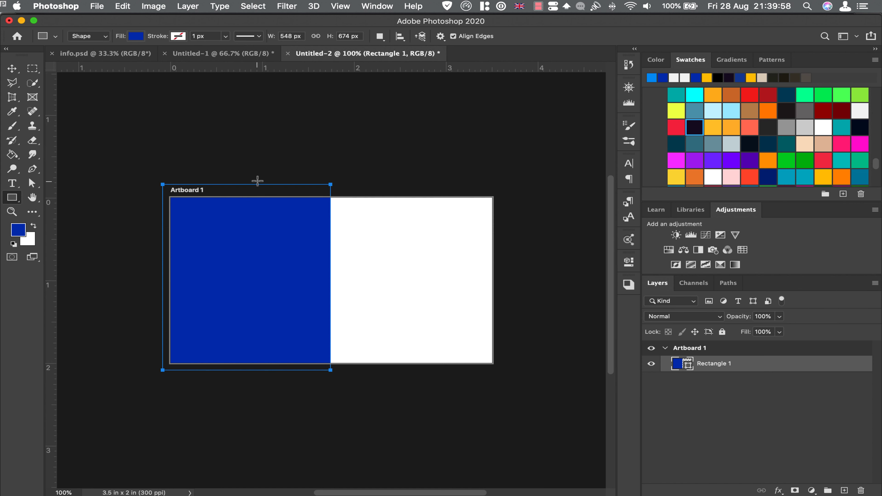
# Step: Draw a second rectangle over the artboard's right side and fill it white
pyautogui.moveTo(259, 182); pyautogui.dragTo(499, 369)
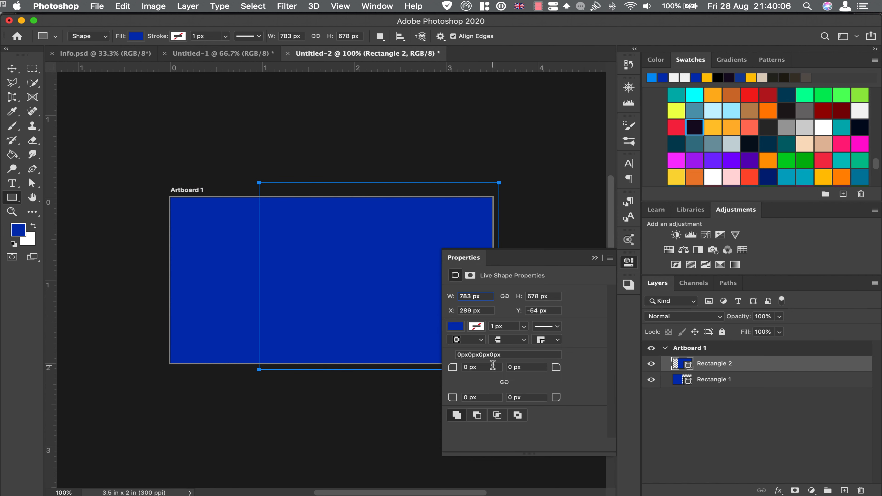
pyautogui.click(455, 326)
pyautogui.click(485, 363)
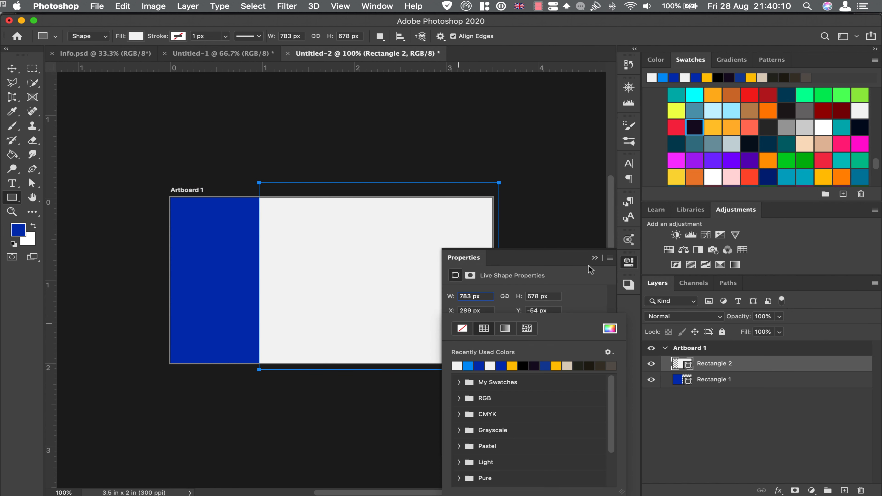
pyautogui.click(595, 257)
pyautogui.scroll(-3, 359, 312)
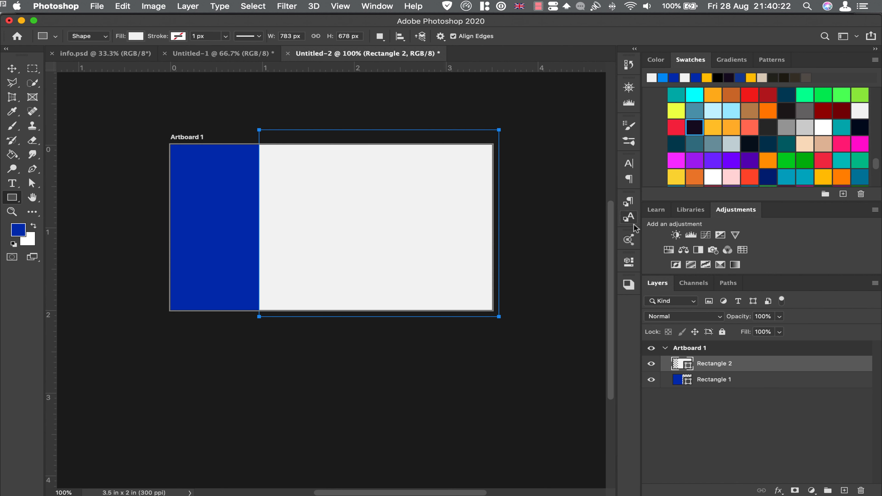
pyautogui.click(629, 263)
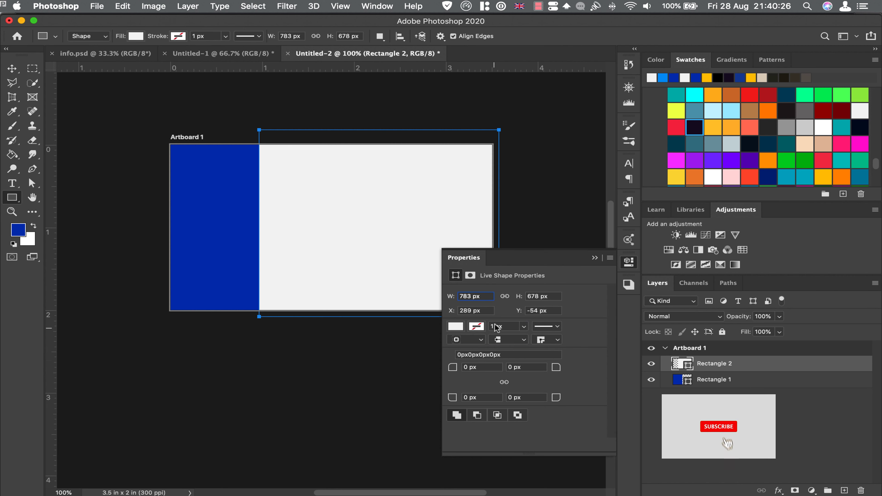
# Step: Round Rectangle 2's top-left and bottom-left corners to 350 px radii
pyautogui.moveTo(451, 373)
pyautogui.mouseDown()
pyautogui.moveTo(675, 373)
pyautogui.moveTo(665, 377)
pyautogui.mouseUp()
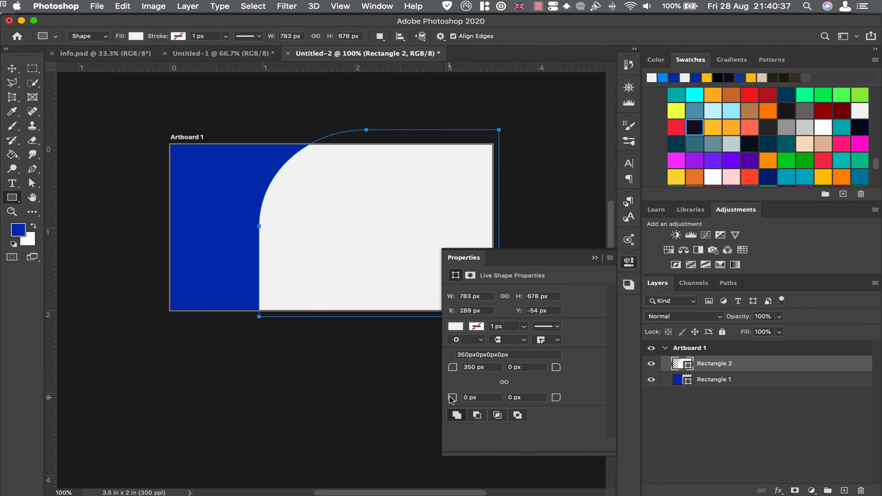
pyautogui.moveTo(452, 397); pyautogui.dragTo(674, 405)
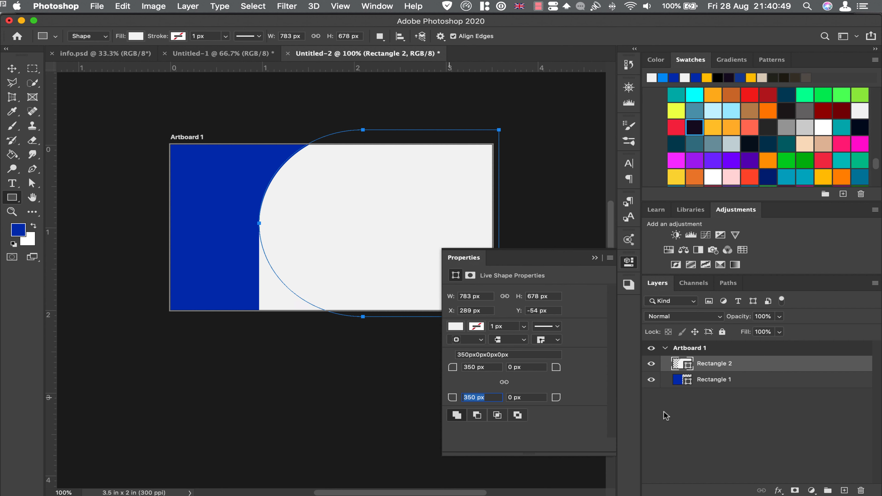
pyautogui.click(595, 257)
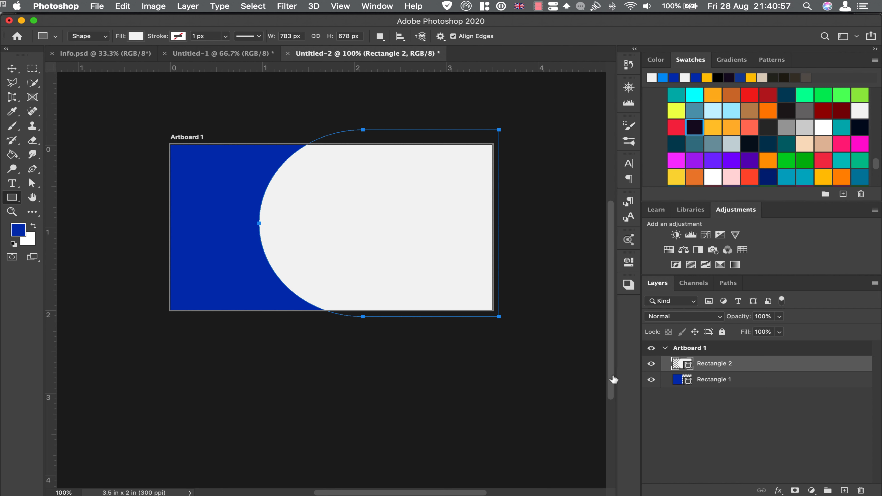
pyautogui.click(702, 349)
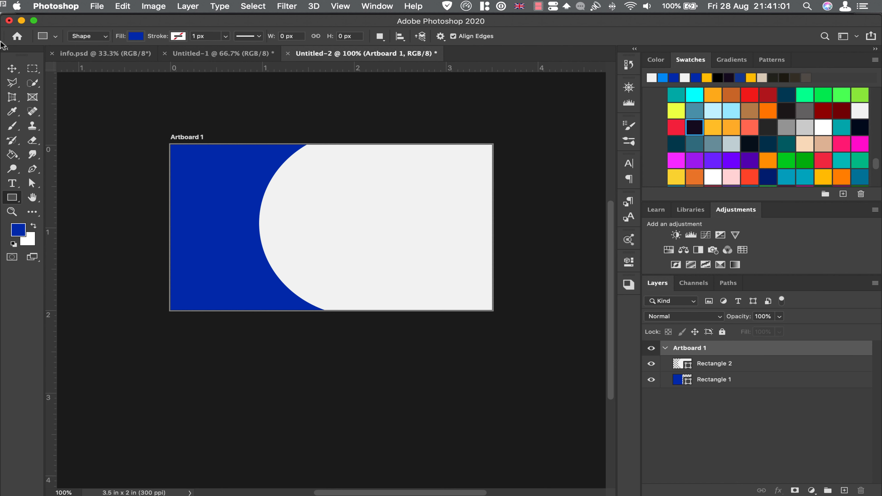
# Step: Add Artboard 2 beneath Artboard 1 with the Artboard tool, then deselect it
pyautogui.moveTo(11, 68); pyautogui.dragTo(56, 80)
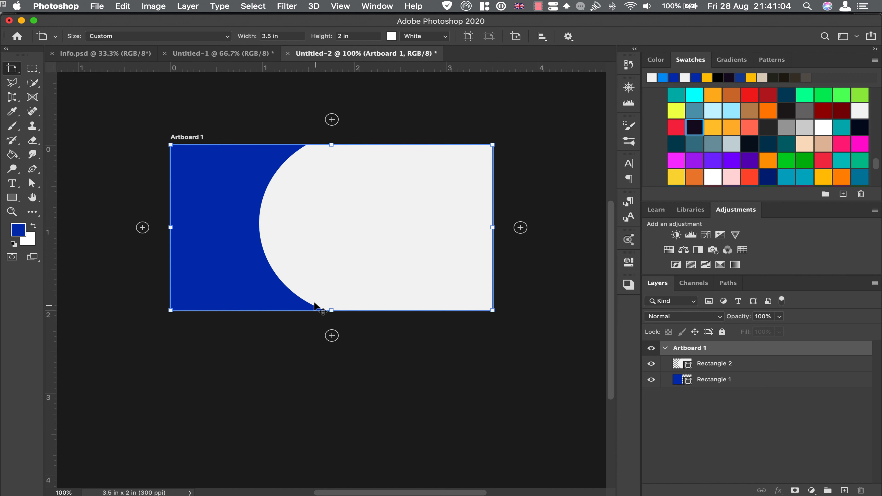
pyautogui.click(332, 335)
pyautogui.scroll(3, 413, 337)
pyautogui.scroll(3, 405, 332)
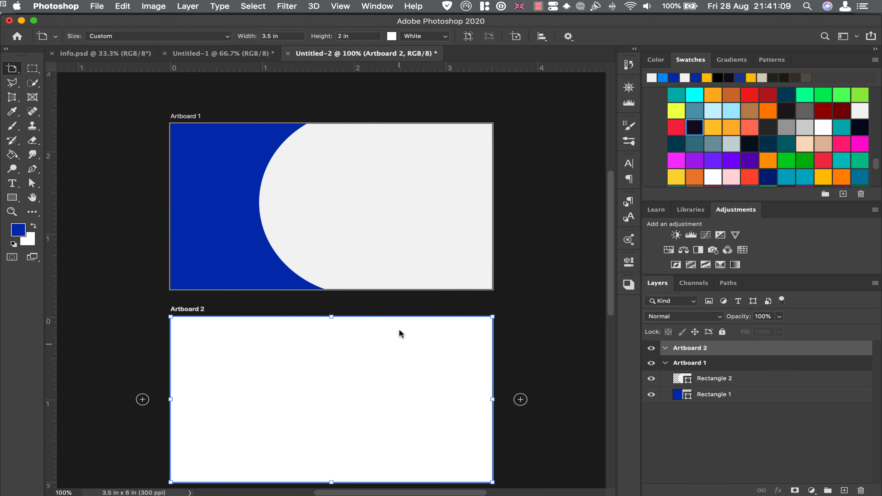
pyautogui.scroll(-1, 399, 329)
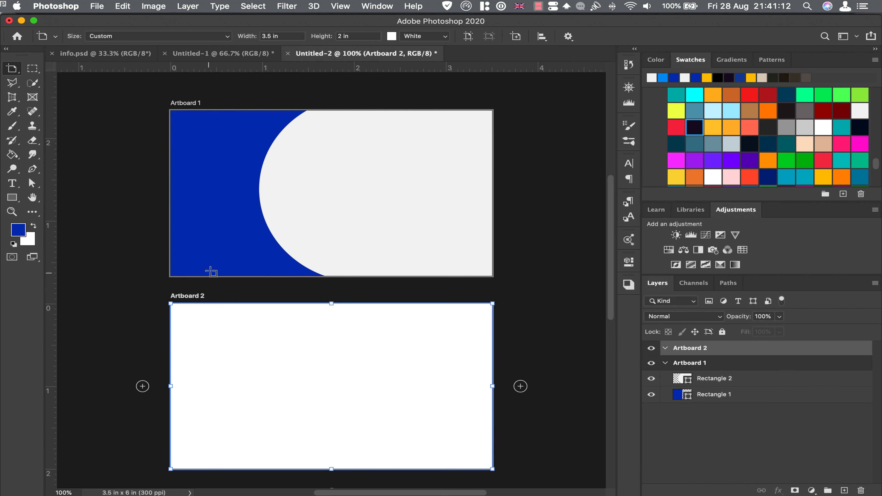
pyautogui.moveTo(12, 69); pyautogui.dragTo(38, 66)
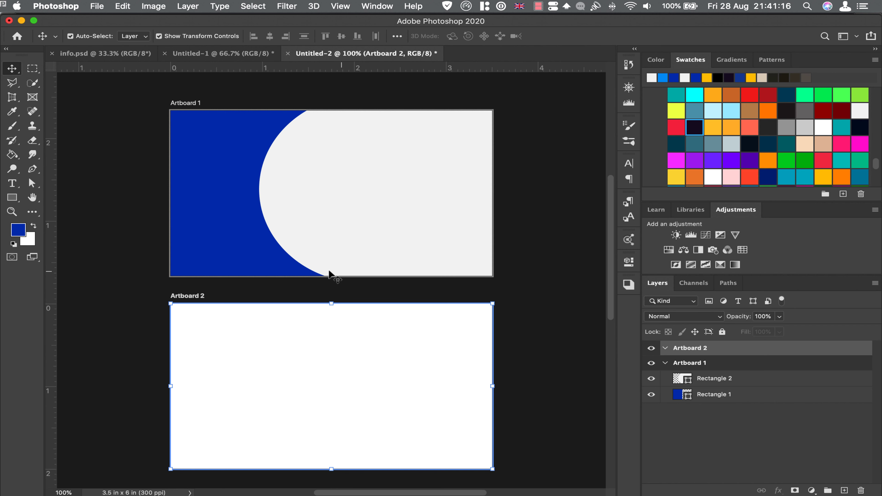
pyautogui.click(107, 243)
pyautogui.scroll(-1, 330, 322)
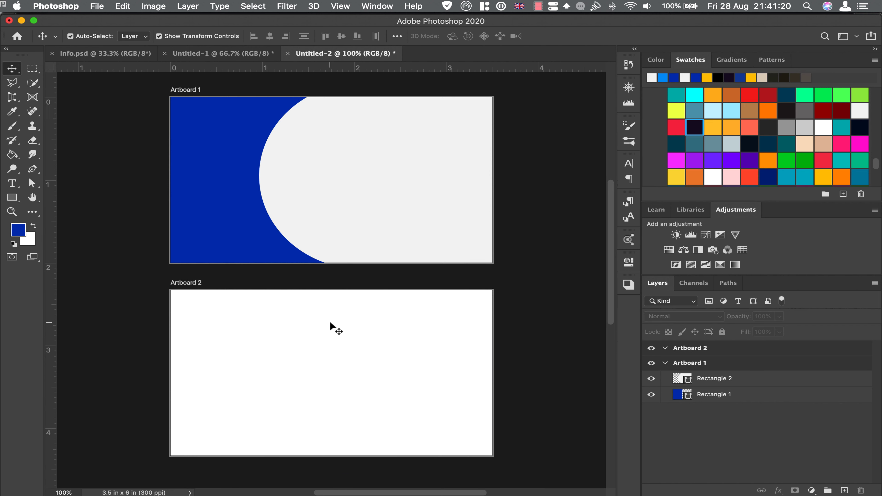
pyautogui.scroll(-1, 330, 323)
pyautogui.scroll(-1, 330, 323)
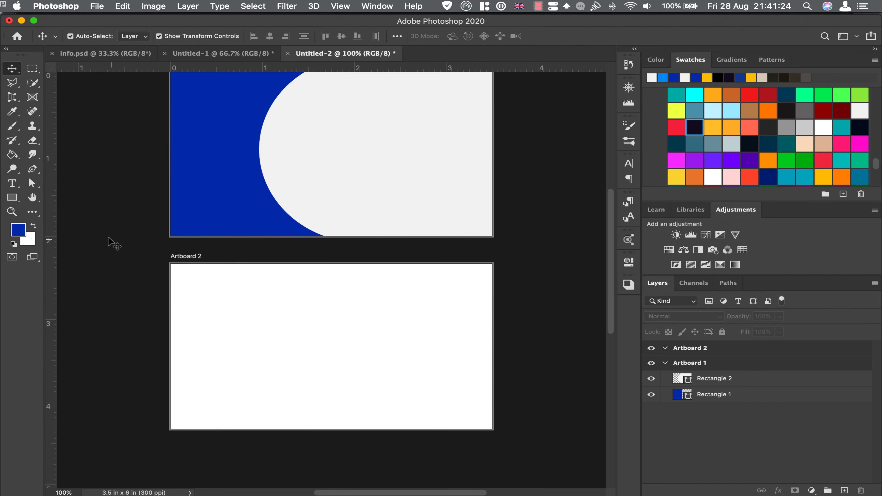
pyautogui.click(12, 197)
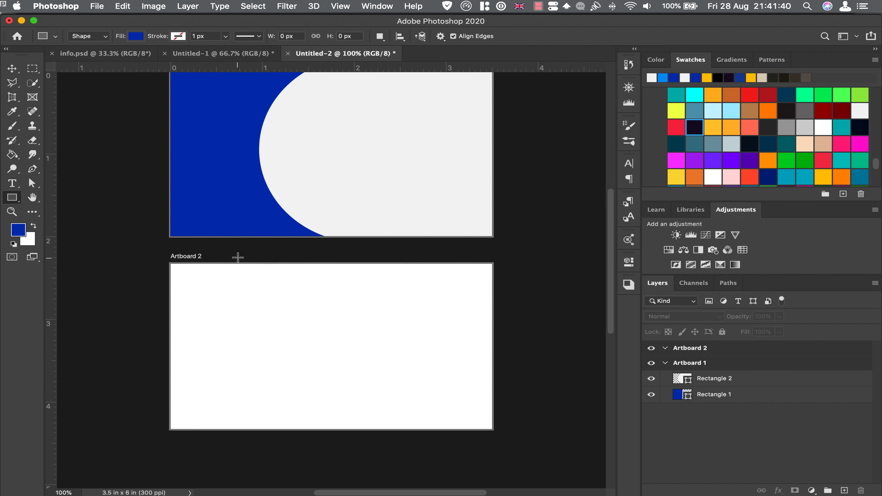
# Step: Draw a blue rectangle across Artboard 2 and a white rectangle on its left side
pyautogui.moveTo(238, 258); pyautogui.dragTo(521, 442)
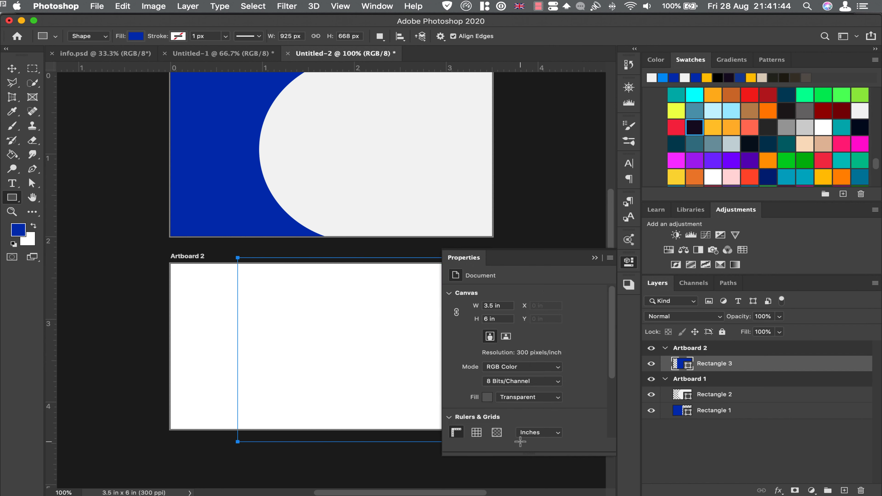
pyautogui.click(595, 257)
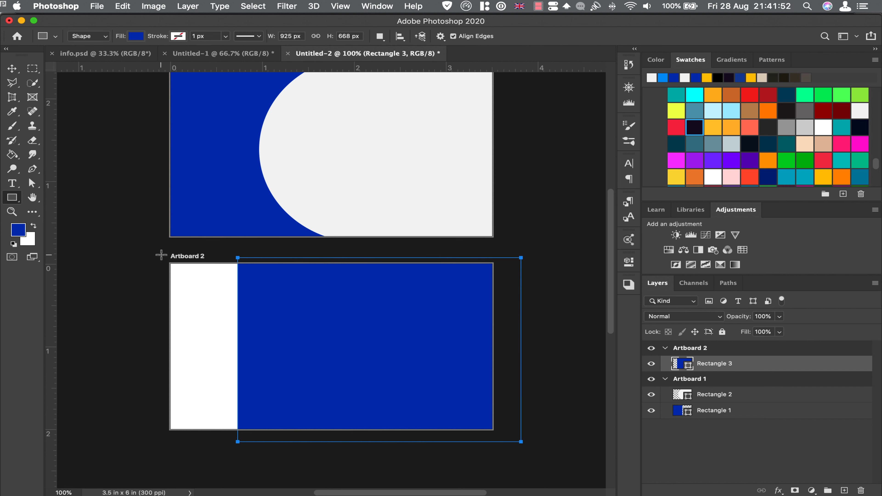
pyautogui.moveTo(161, 255); pyautogui.dragTo(302, 442)
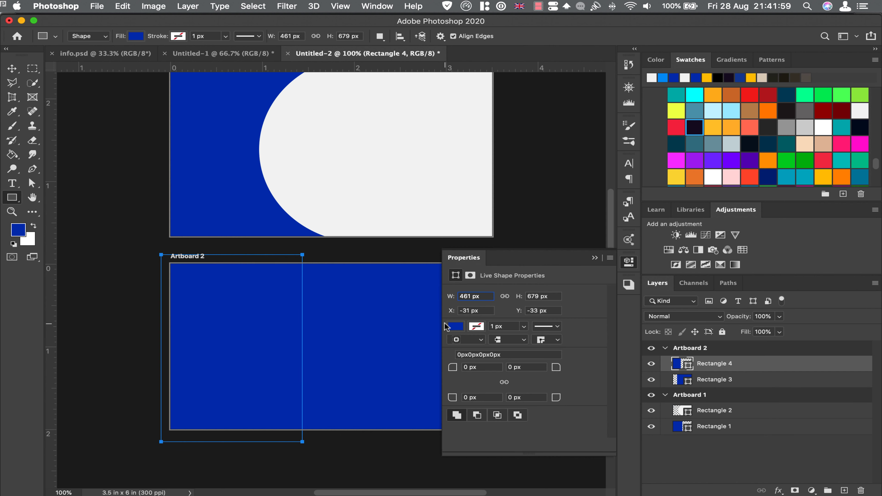
pyautogui.click(452, 326)
pyautogui.click(458, 366)
pyautogui.press('Escape')
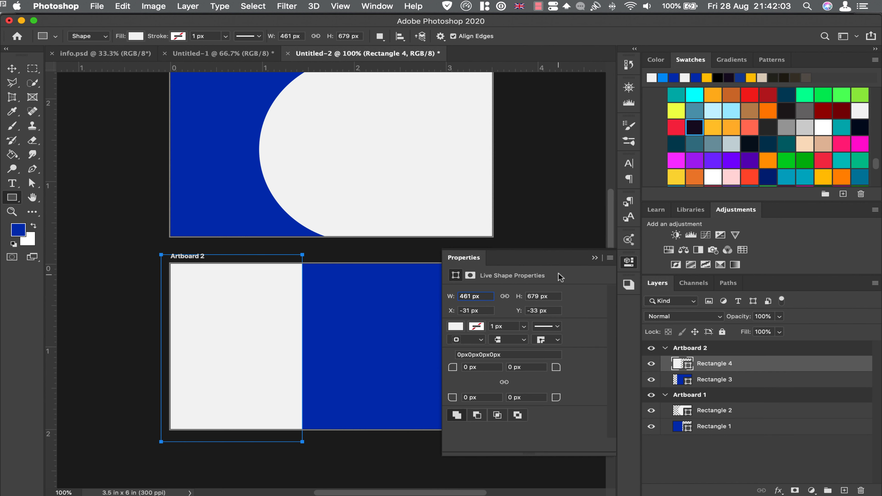
# Step: Round the white rectangle's top-right and bottom-right corners to 339.5 px
pyautogui.moveTo(556, 367); pyautogui.dragTo(768, 364)
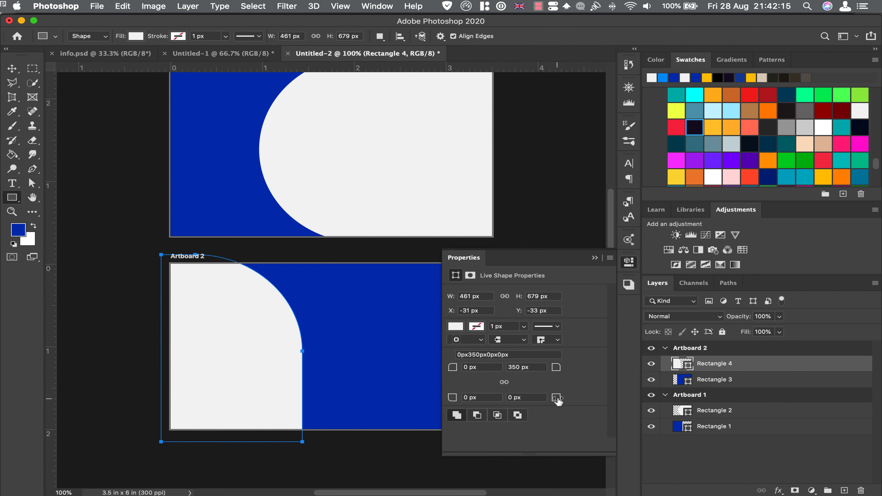
pyautogui.moveTo(554, 401); pyautogui.dragTo(768, 372)
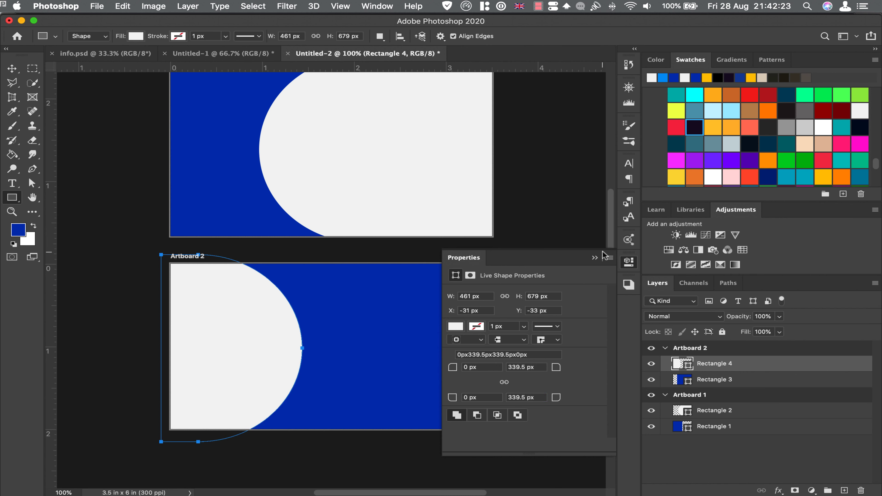
pyautogui.click(595, 258)
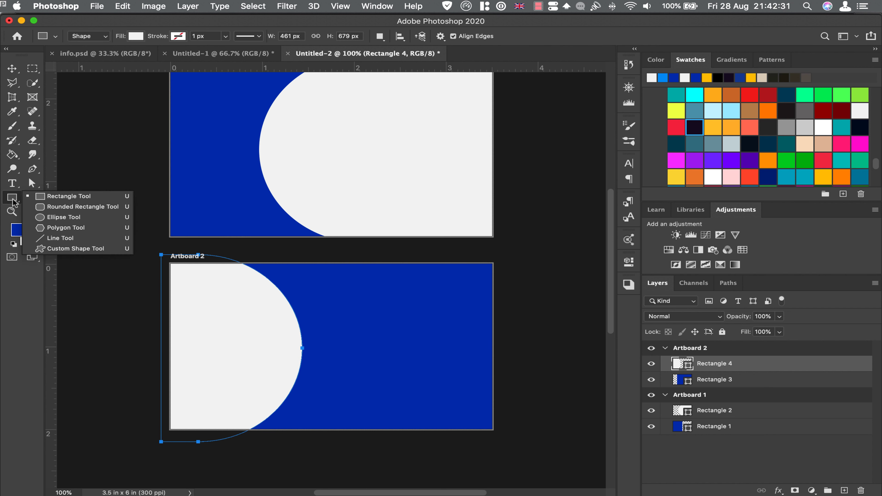
# Step: Draw a circle overlapping the left edge of Artboard 1's white curved shape
pyautogui.moveTo(12, 198); pyautogui.dragTo(52, 218)
pyautogui.scroll(3, 302, 234)
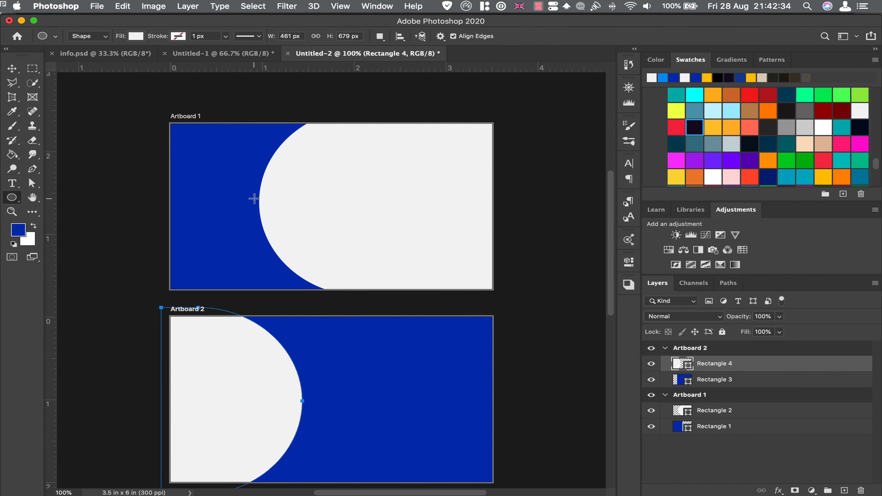
pyautogui.moveTo(215, 160)
pyautogui.mouseDown()
pyautogui.moveTo(347, 270)
pyautogui.moveTo(333, 261)
pyautogui.mouseUp()
pyautogui.press('space')
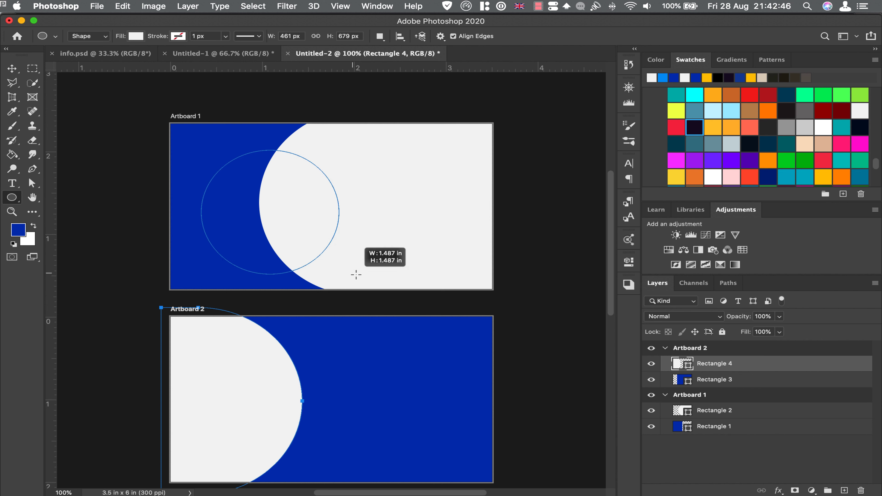
pyautogui.moveTo(333, 261); pyautogui.dragTo(360, 270)
pyautogui.press('space')
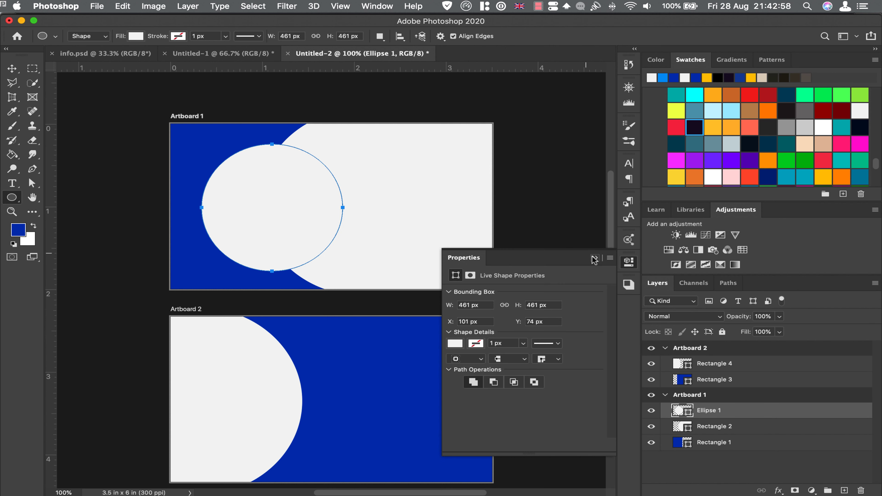
# Step: Fill the circle, Ellipse 1, with dark blue
pyautogui.click(454, 344)
pyautogui.click(481, 364)
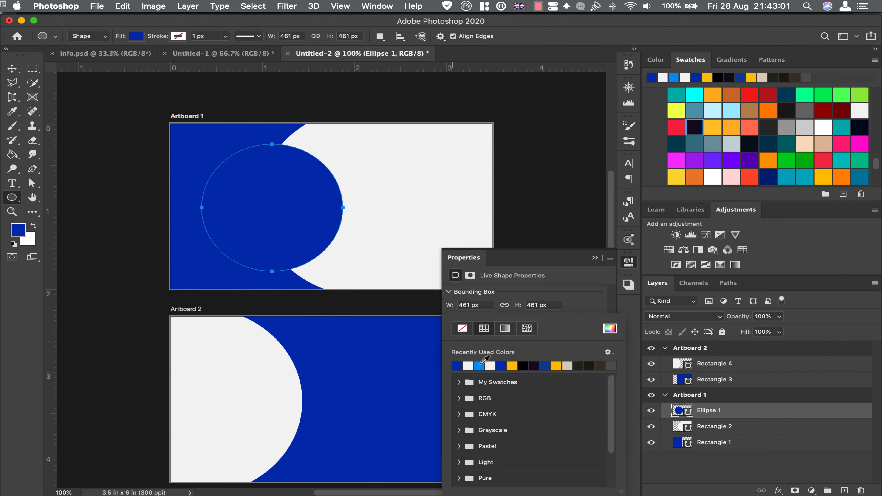
pyautogui.click(594, 259)
pyautogui.click(12, 68)
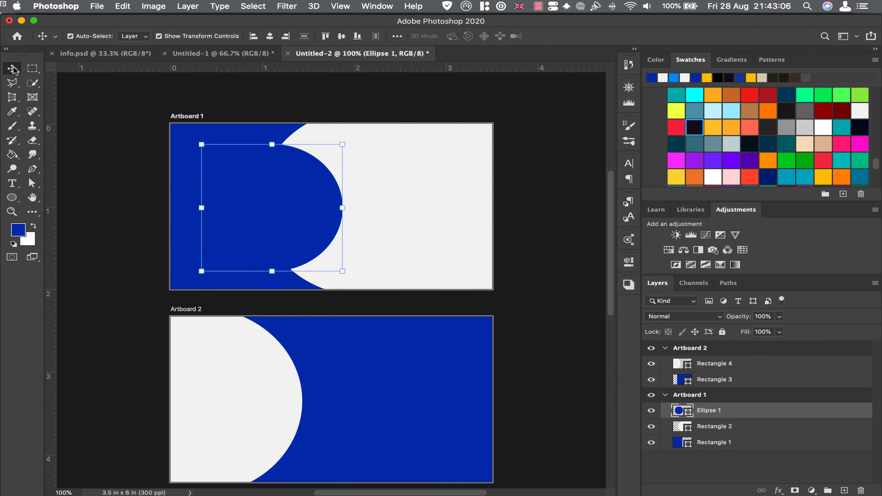
pyautogui.click(400, 195)
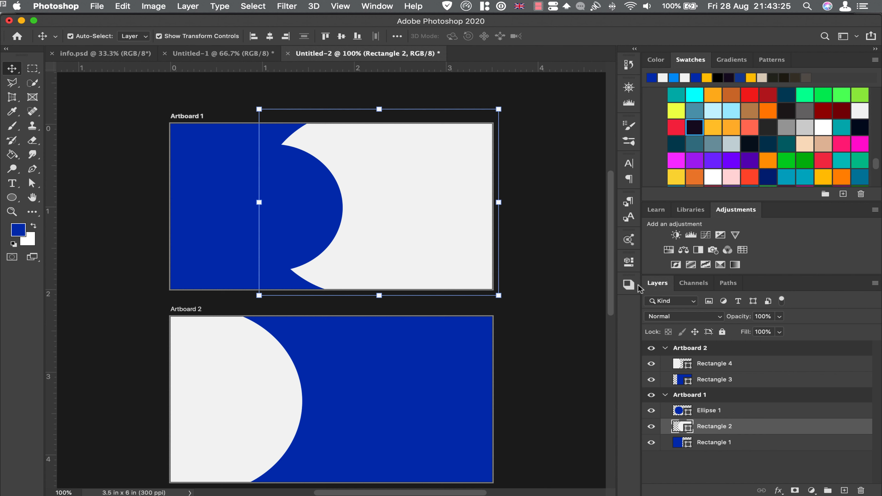
# Step: Add a 20 px bright blue Stroke effect to Rectangle 2 on Artboard 1
pyautogui.click(779, 491)
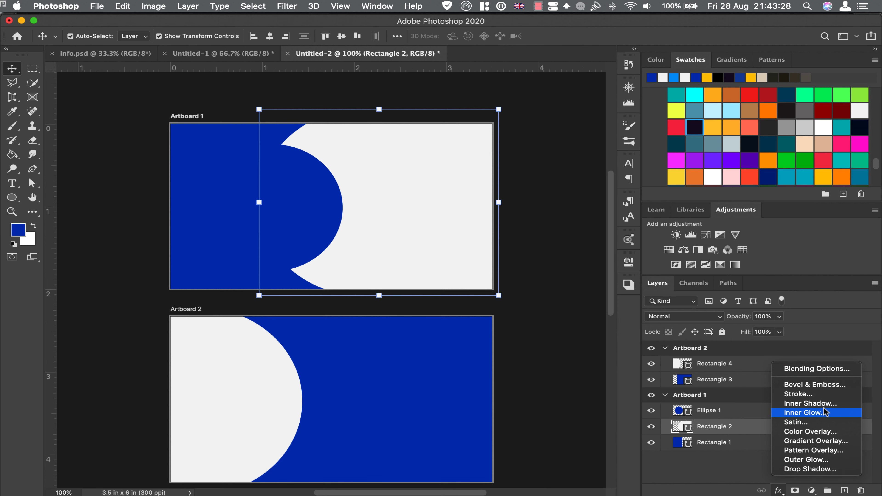
pyautogui.click(798, 395)
pyautogui.click(510, 324)
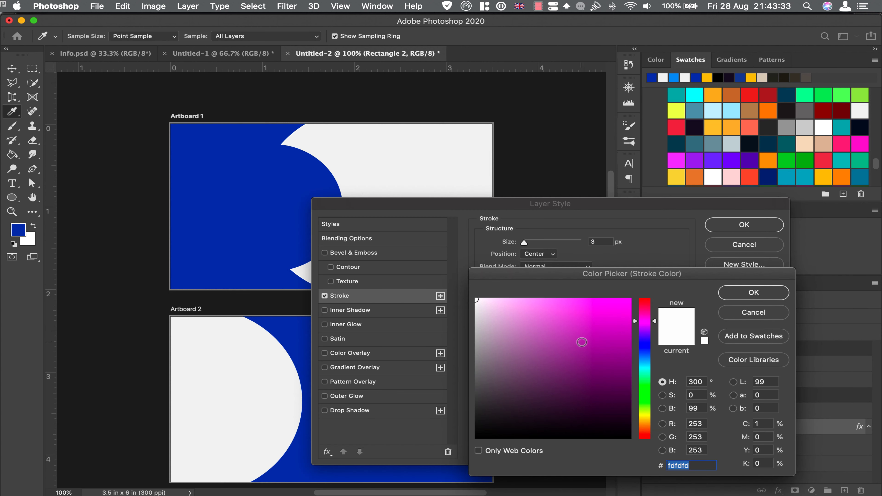
pyautogui.click(674, 77)
pyautogui.click(748, 291)
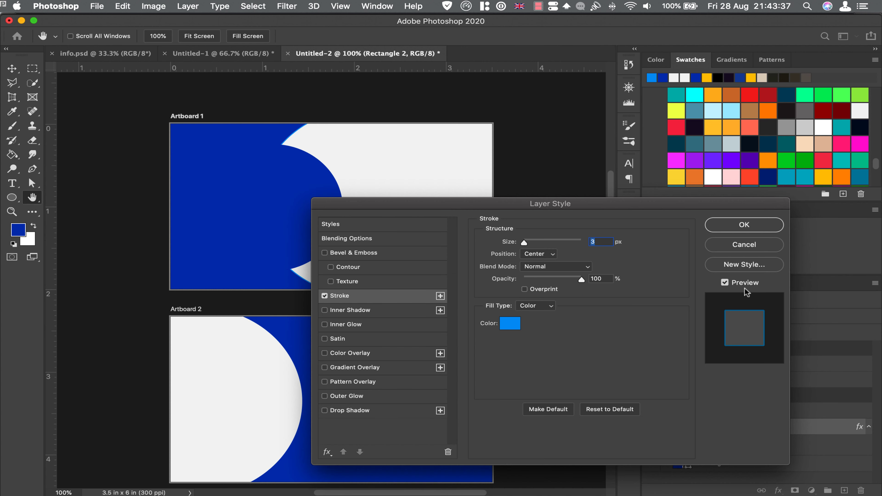
pyautogui.moveTo(525, 242); pyautogui.dragTo(530, 243)
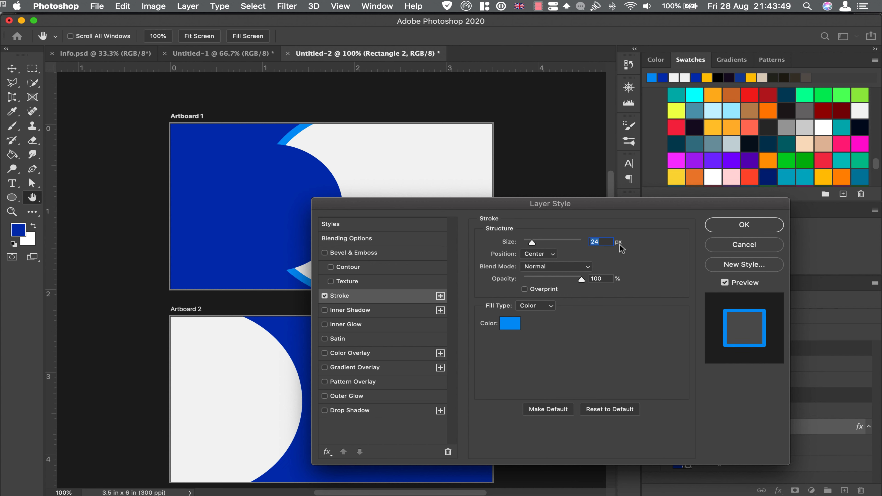
pyautogui.press('Up')
pyautogui.press('Up')
pyautogui.press('Tab')
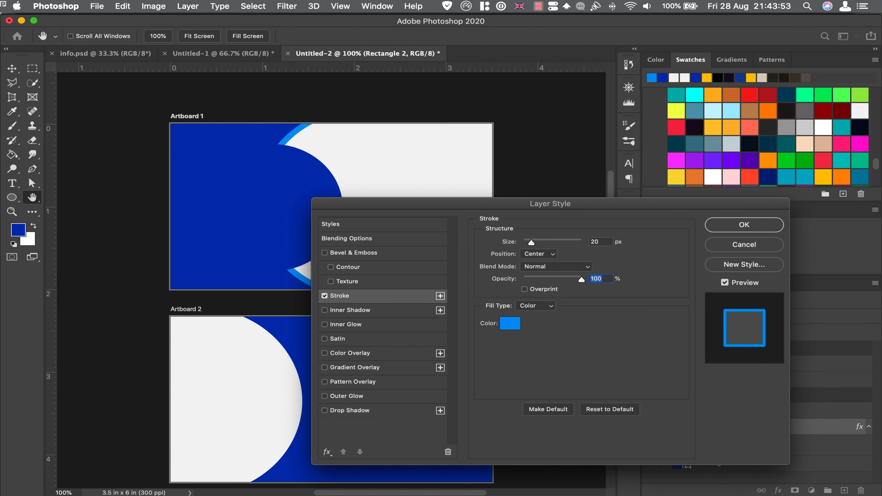
pyautogui.click(715, 224)
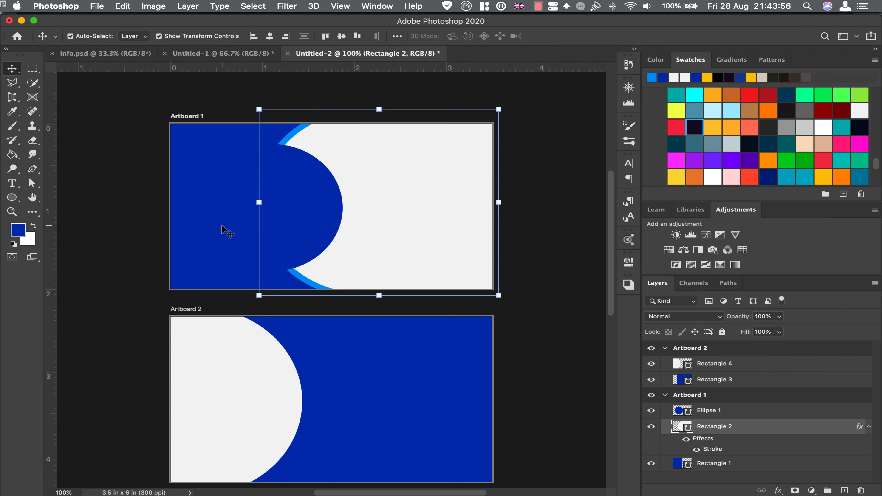
# Step: Apply the same 20 px bright blue stroke to Rectangle 4 on Artboard 2
pyautogui.click(334, 388)
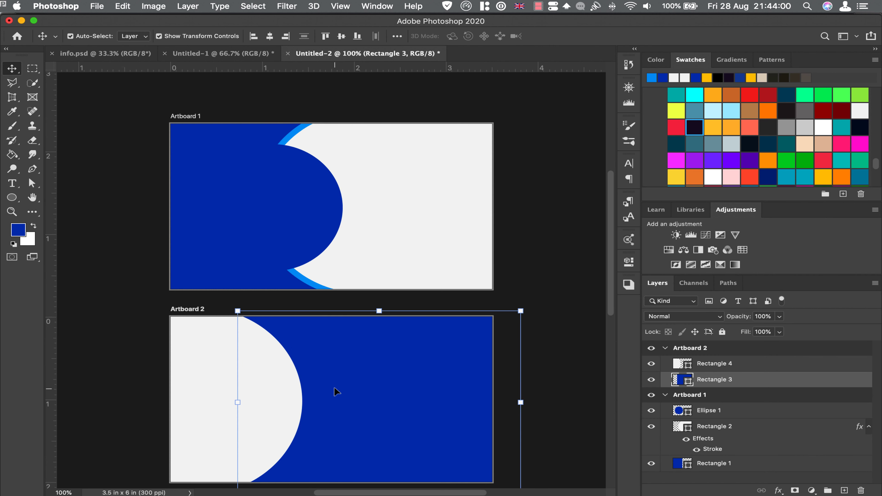
pyautogui.click(257, 388)
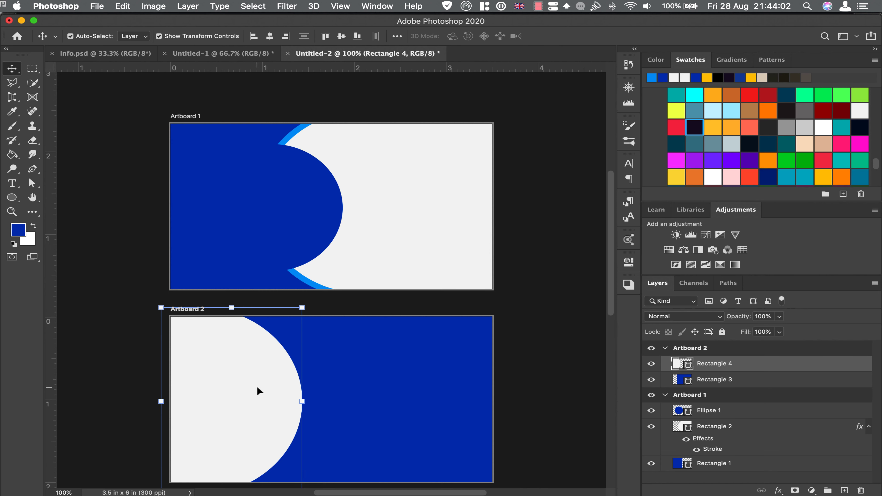
pyautogui.click(779, 490)
pyautogui.click(797, 399)
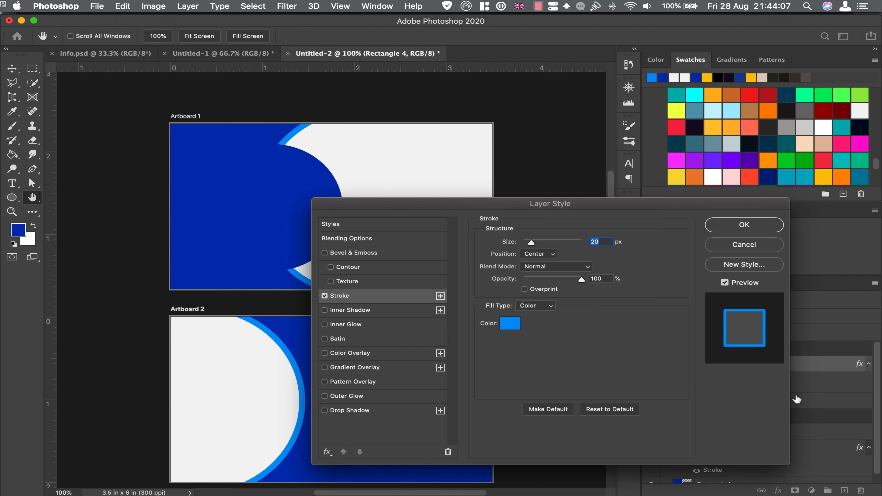
pyautogui.click(768, 226)
pyautogui.click(312, 217)
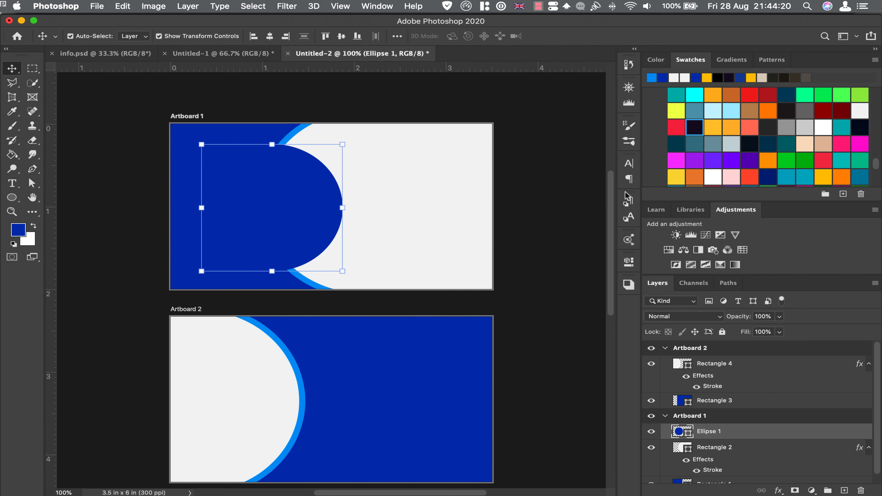
# Step: Give Ellipse 1 a bright blue shape stroke 10 px wide
pyautogui.click(628, 261)
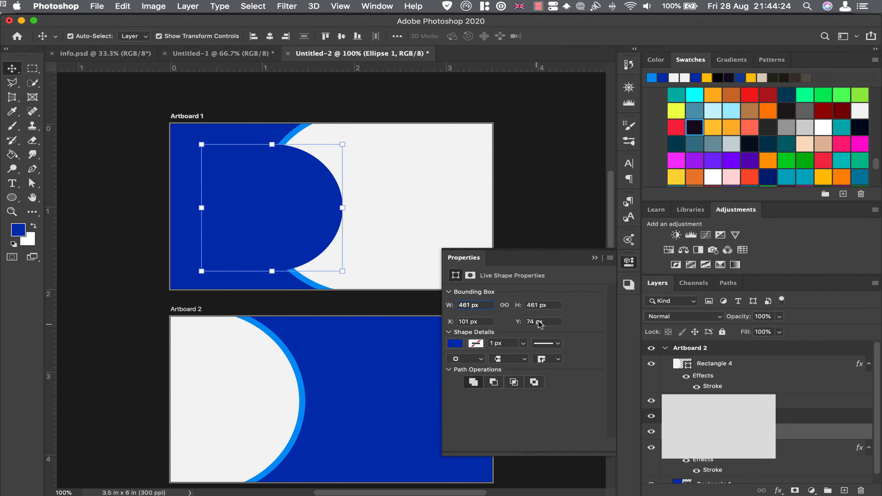
pyautogui.click(478, 343)
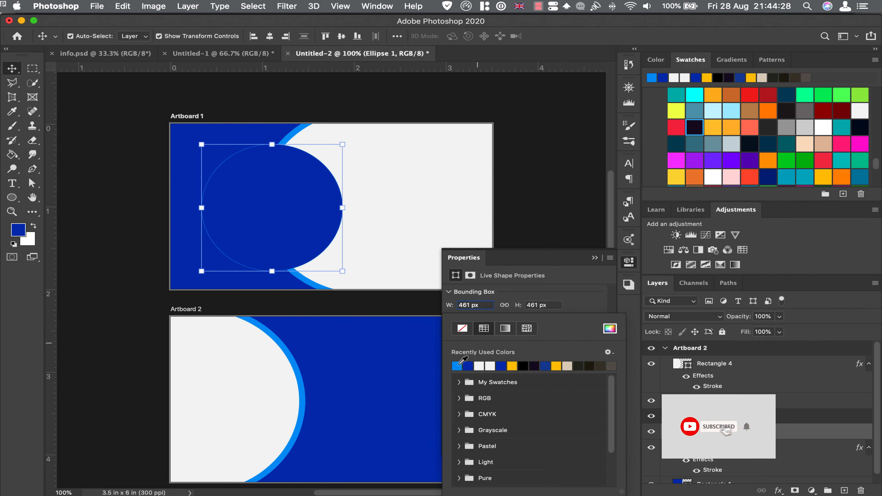
pyautogui.click(567, 289)
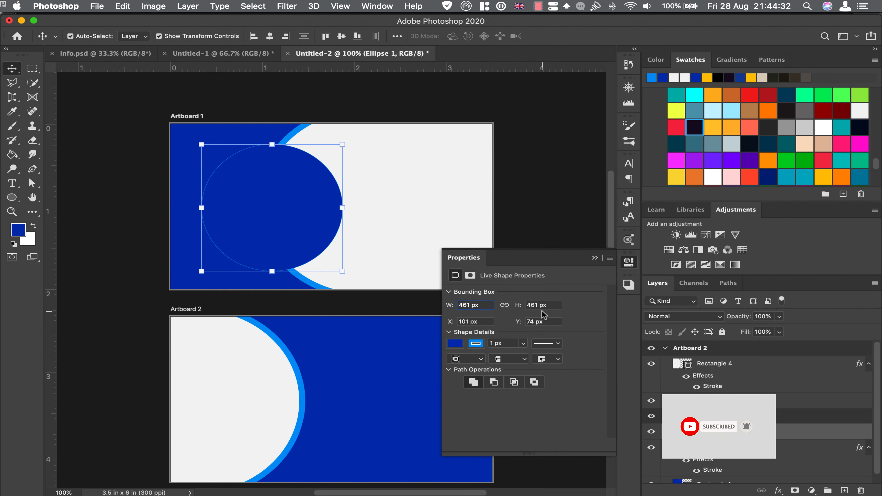
pyautogui.click(510, 343)
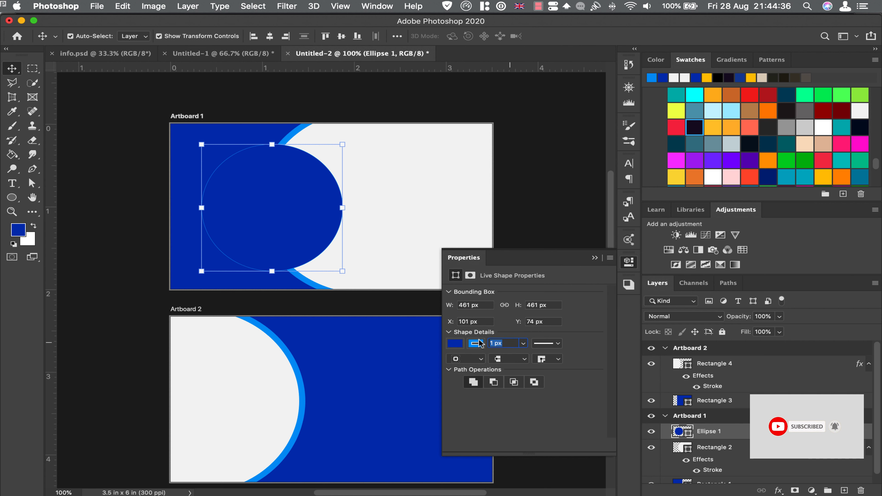
pyautogui.write('4')
pyautogui.press('Tab')
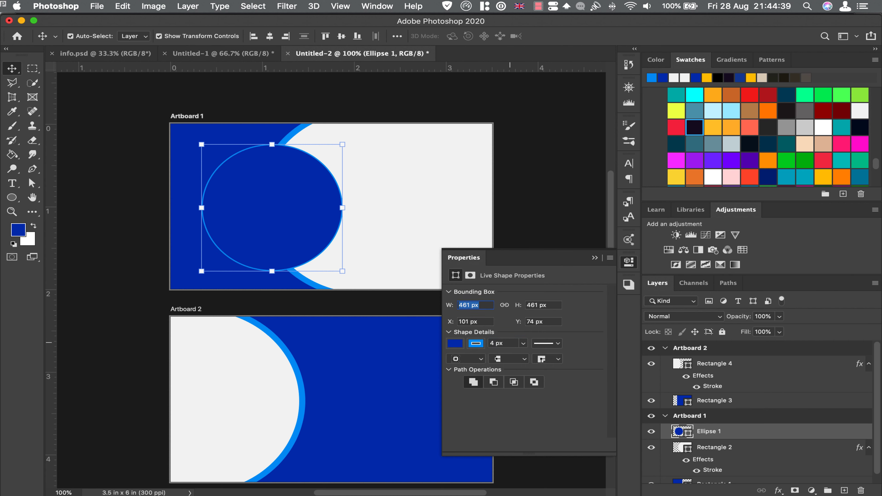
pyautogui.click(523, 343)
pyautogui.moveTo(524, 355)
pyautogui.mouseDown()
pyautogui.moveTo(537, 359)
pyautogui.moveTo(524, 361)
pyautogui.mouseUp()
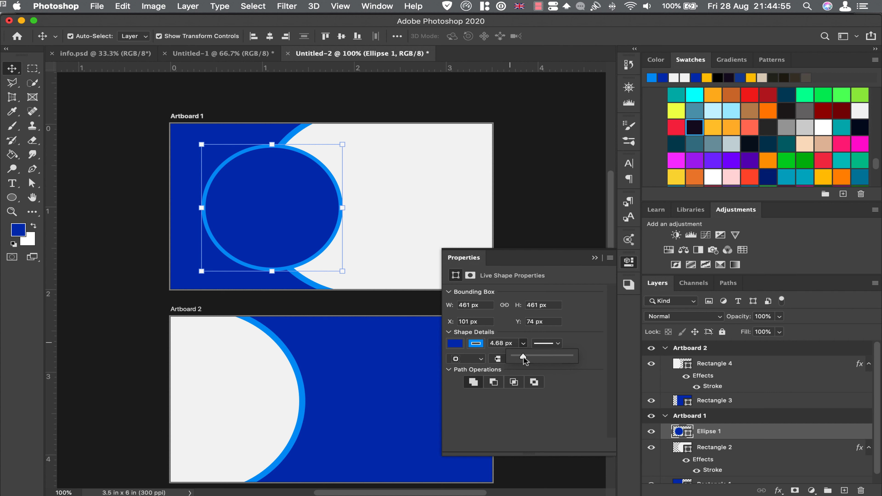
pyautogui.click(504, 343)
pyautogui.write('10')
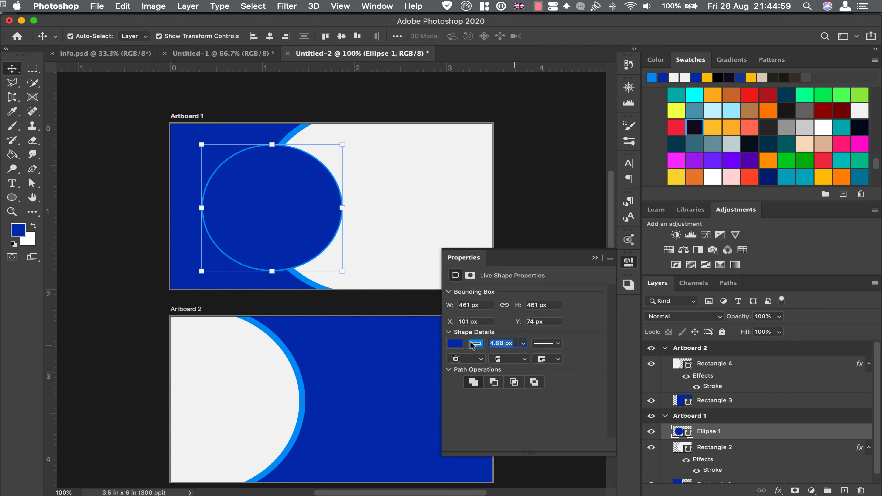
pyautogui.press('Tab')
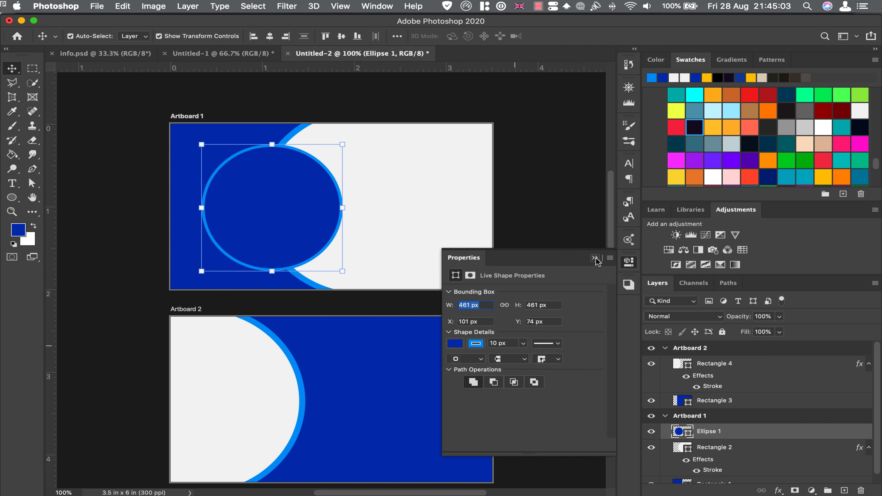
pyautogui.click(595, 258)
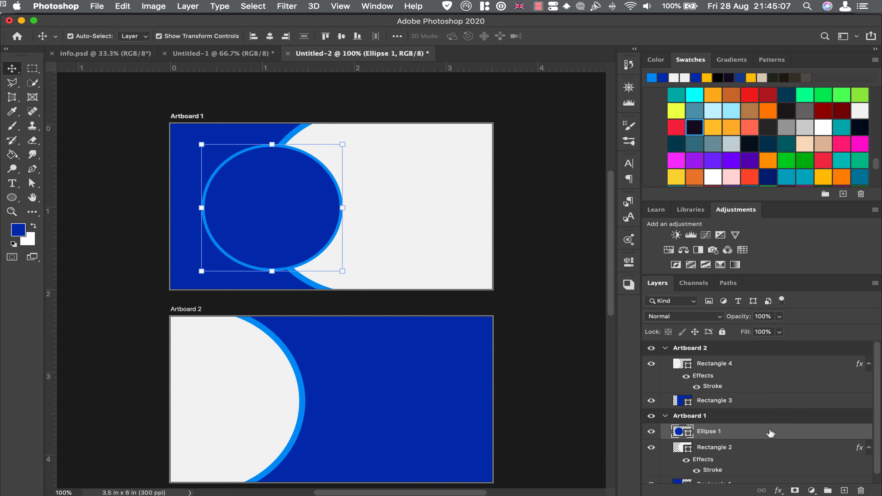
# Step: Duplicate Ellipse 1 and scale the copy down to 91%
pyautogui.moveTo(771, 433); pyautogui.dragTo(844, 489)
pyautogui.hotkey('ctrl', 't')
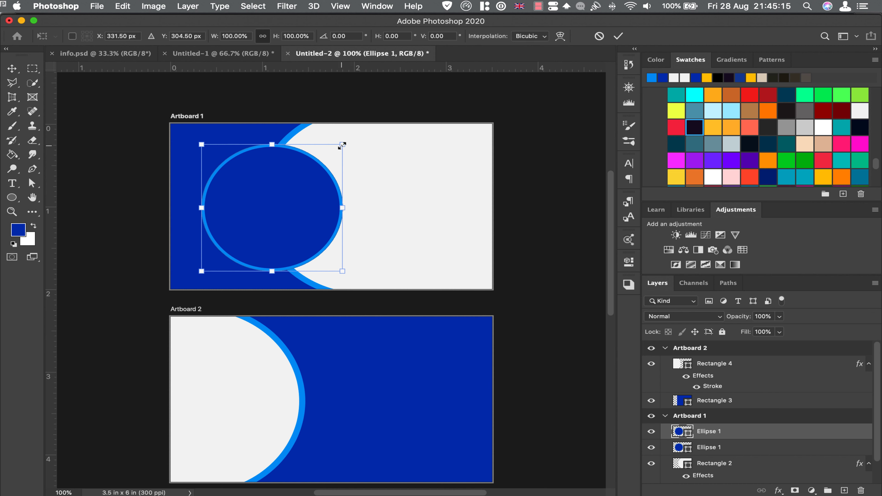
pyautogui.moveTo(215, 37); pyautogui.dragTo(207, 36)
pyautogui.press('Up')
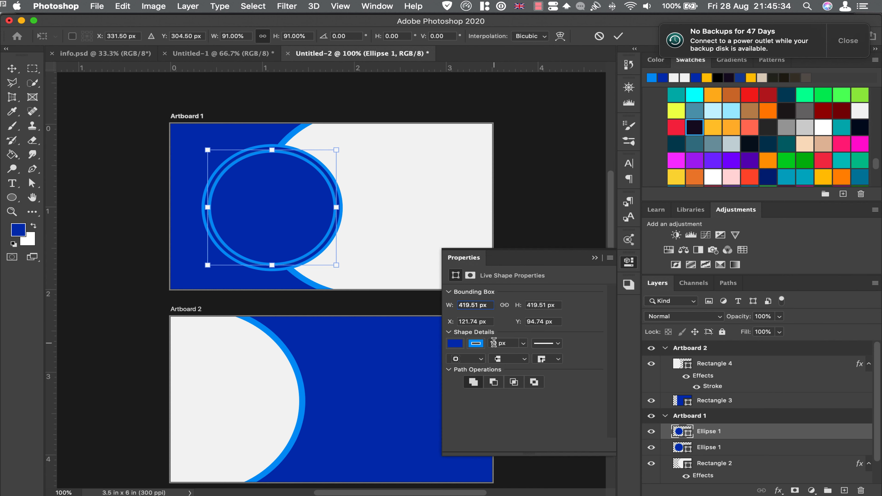
pyautogui.click(502, 342)
# Step: Set the duplicated ellipse's stroke width to 5 px
pyautogui.doubleClick(503, 343)
pyautogui.write('7')
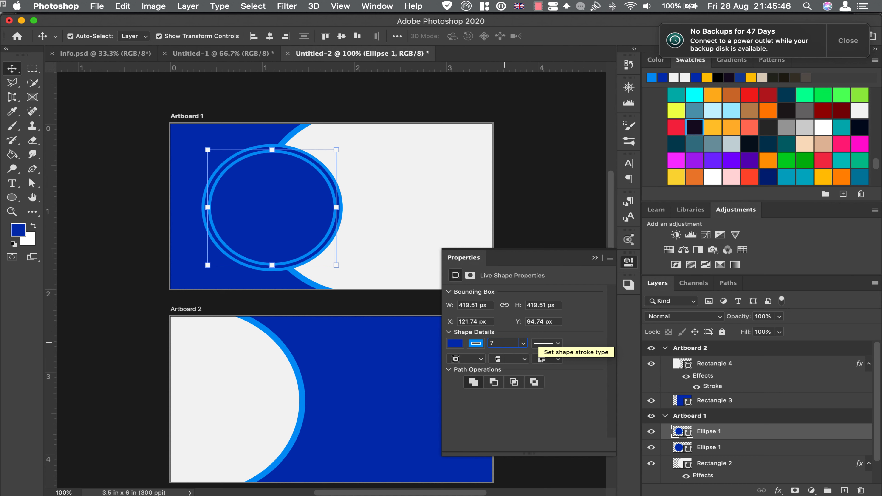
pyautogui.press('Tab')
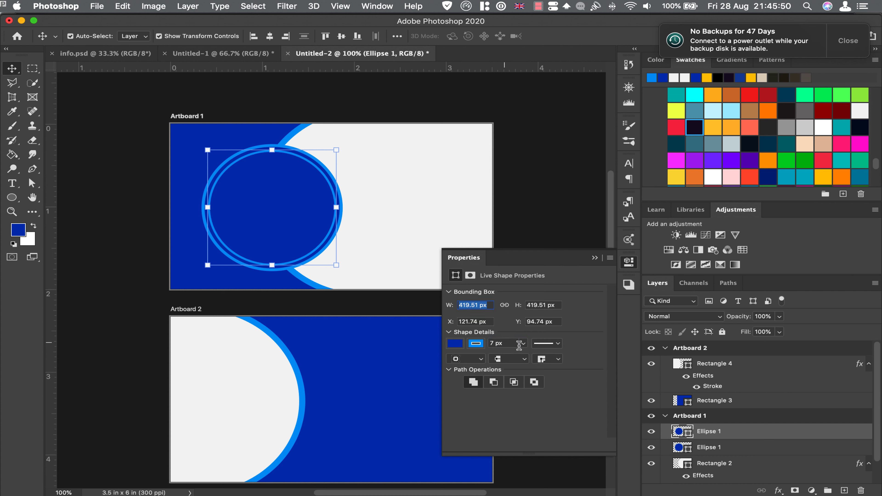
pyautogui.moveTo(505, 342); pyautogui.dragTo(490, 343)
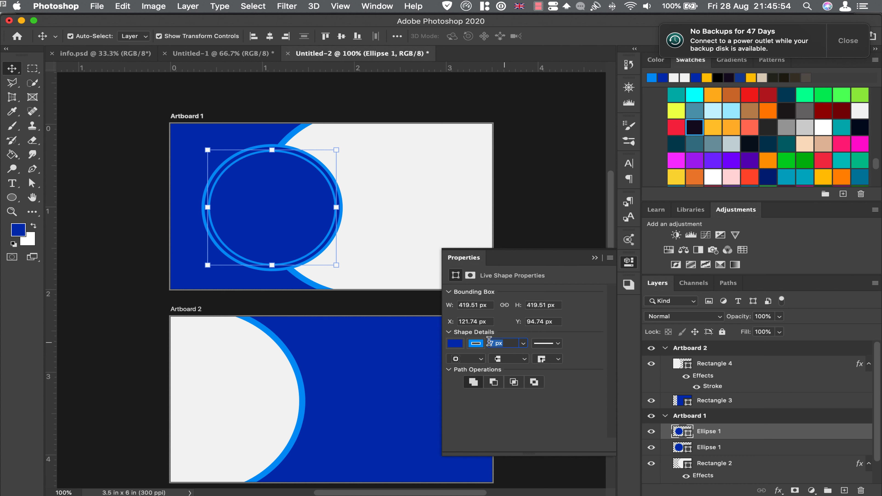
pyautogui.write('5')
pyautogui.press('Tab')
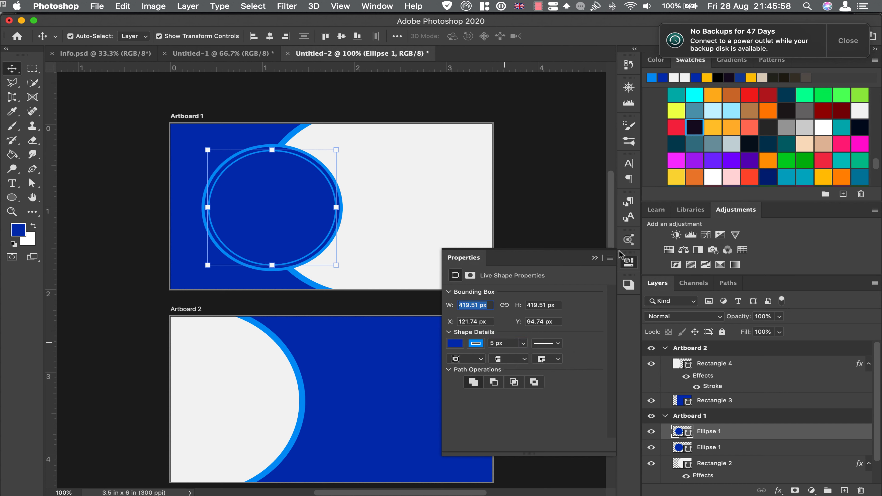
pyautogui.click(598, 260)
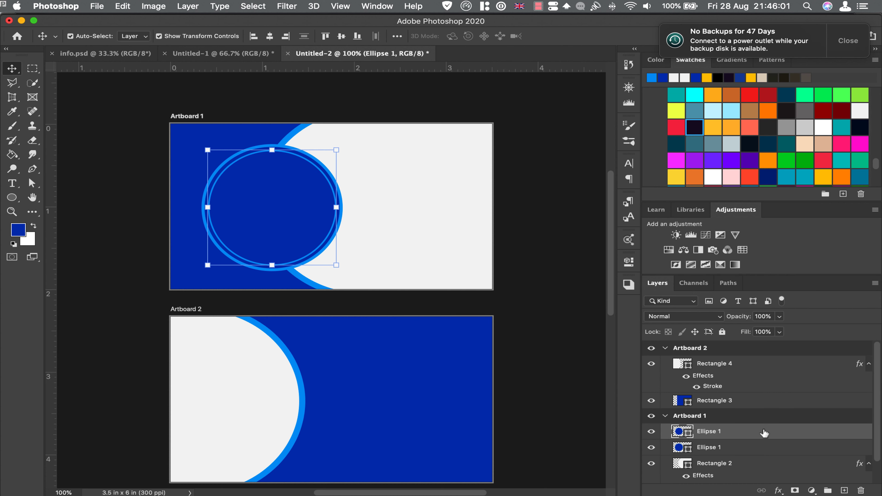
# Step: Duplicate the inner ellipse and scale the new copy to 91%
pyautogui.moveTo(764, 432); pyautogui.dragTo(790, 455)
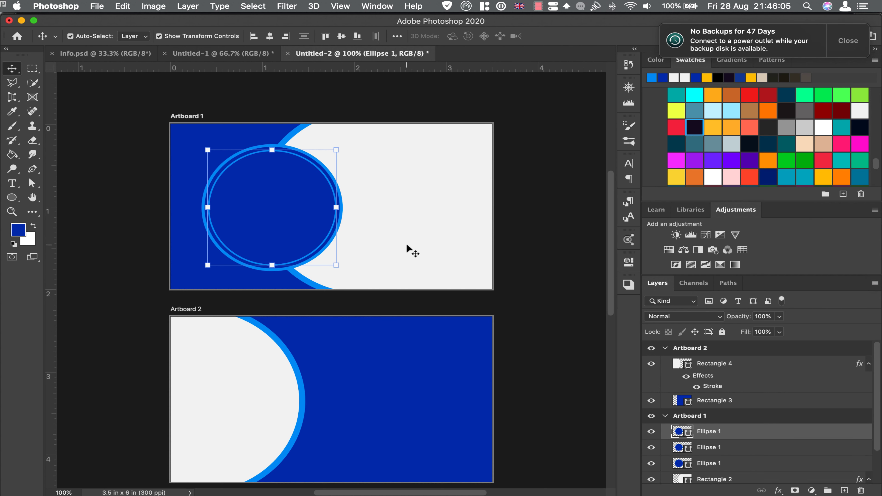
pyautogui.press('super+t')
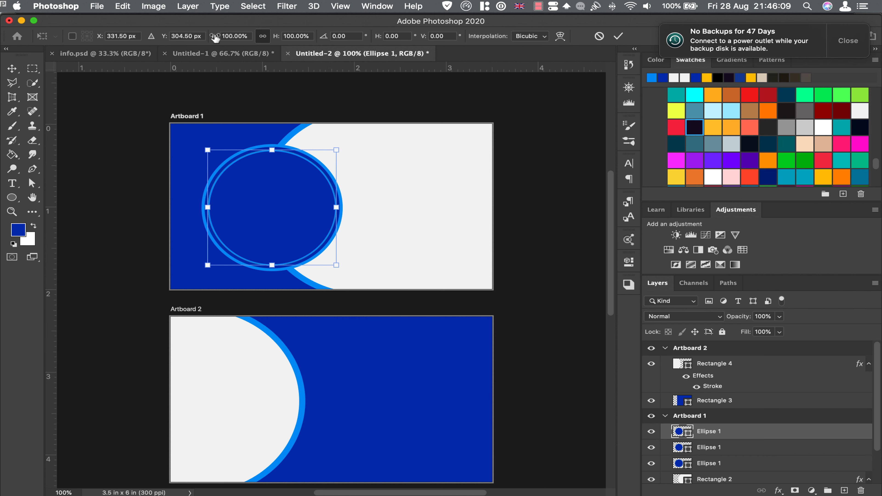
pyautogui.moveTo(215, 37); pyautogui.dragTo(209, 36)
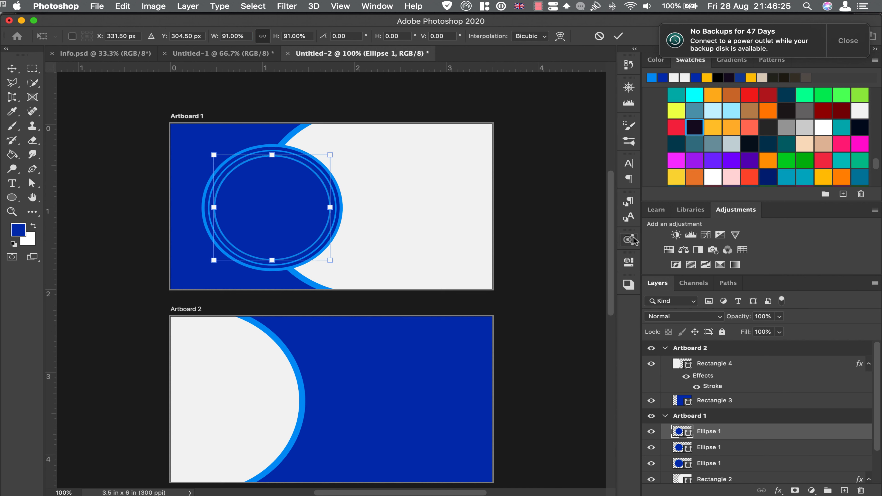
pyautogui.click(628, 262)
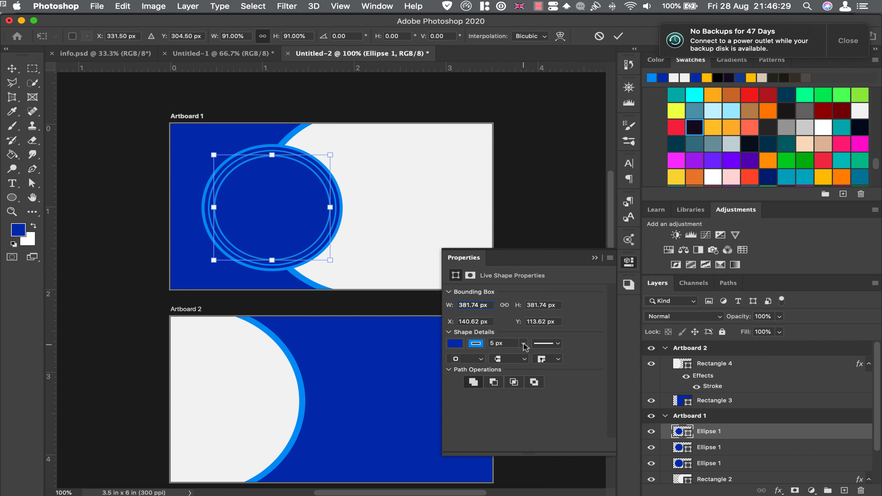
pyautogui.press('Return')
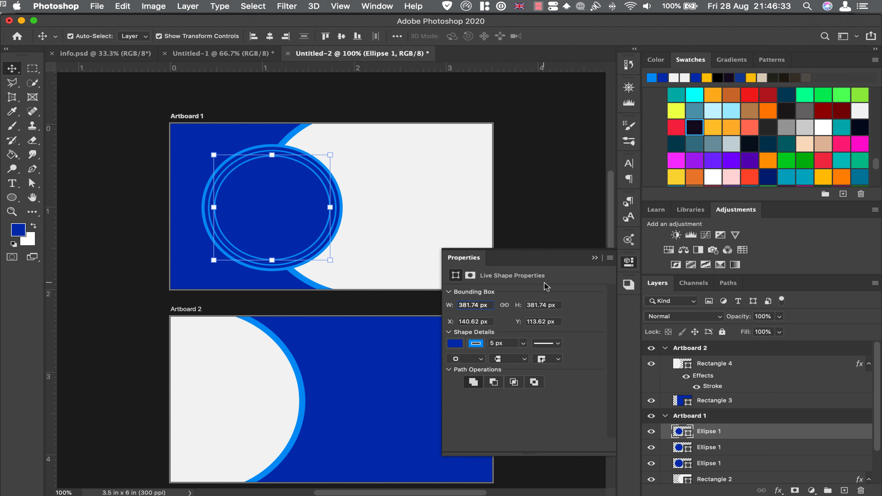
# Step: Set the newest ellipse's stroke width to 3 px
pyautogui.click(523, 344)
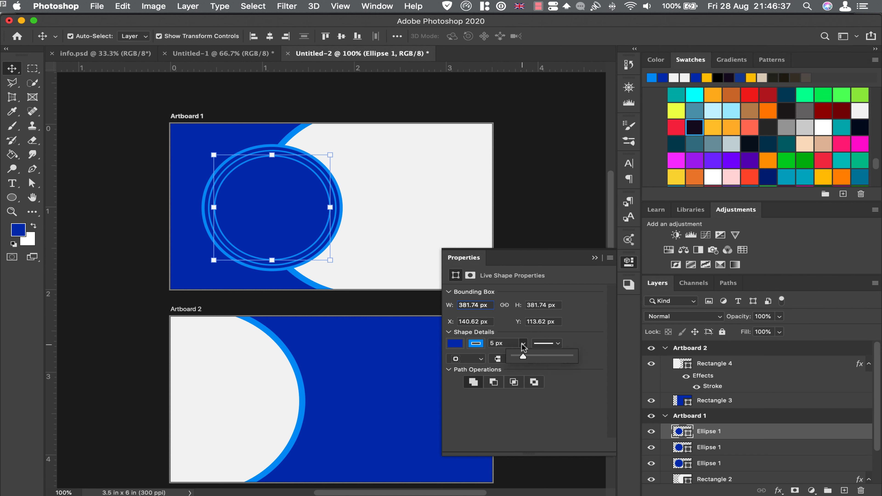
pyautogui.click(497, 344)
pyautogui.write('3')
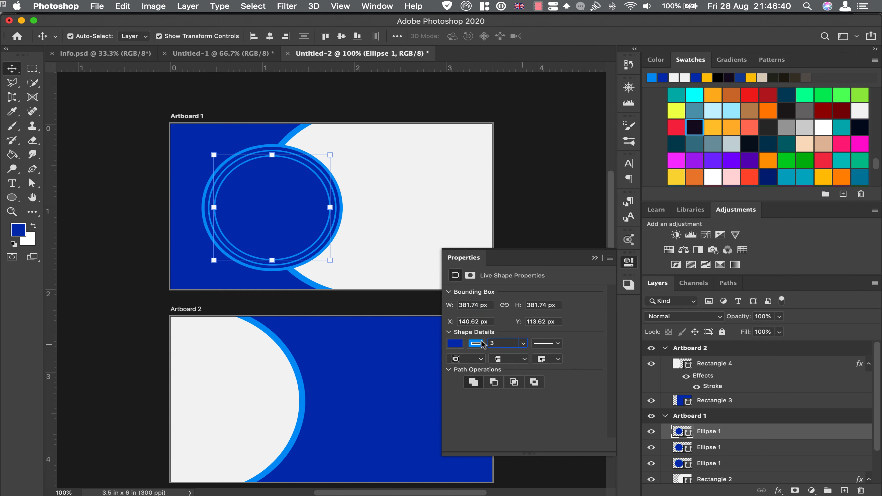
pyautogui.press('Tab')
pyautogui.click(595, 257)
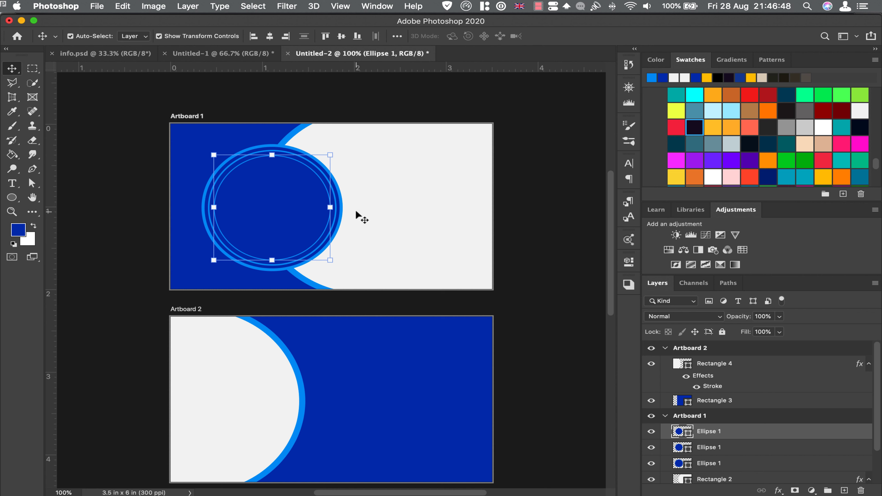
# Step: Select all three nested ellipse layers together
pyautogui.click(536, 228)
pyautogui.click(342, 214)
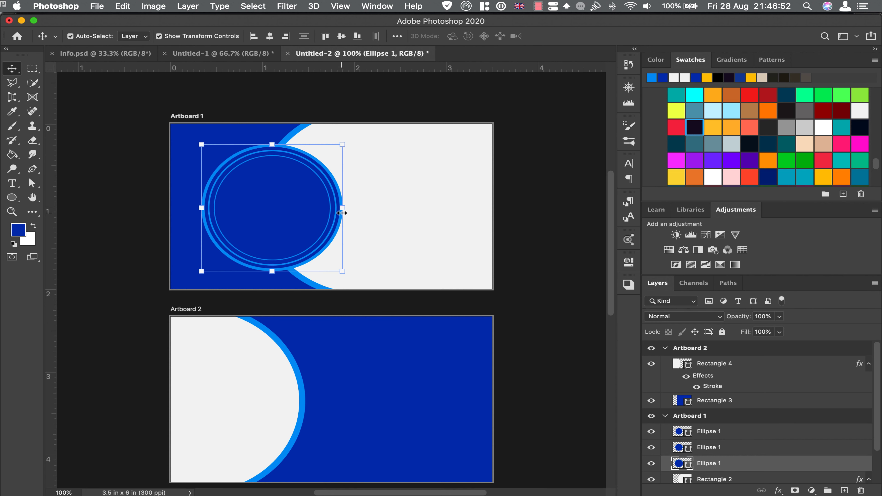
pyautogui.click(332, 232)
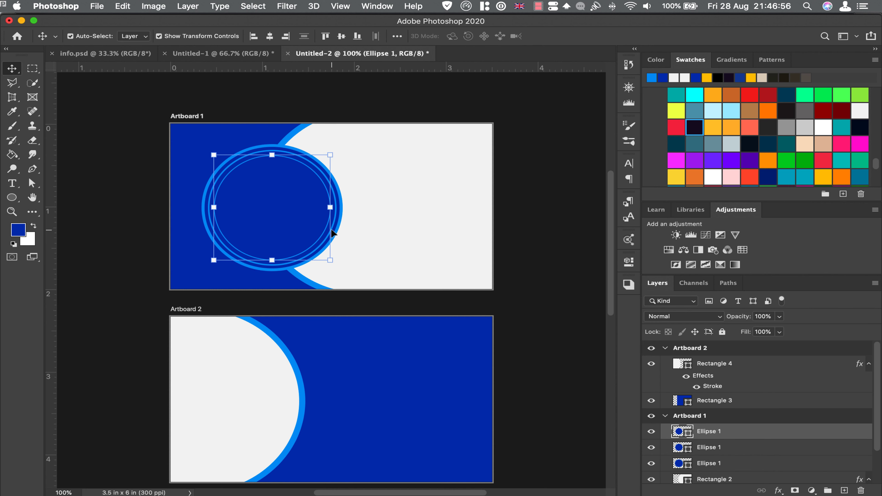
pyautogui.click(373, 228)
pyautogui.click(340, 226)
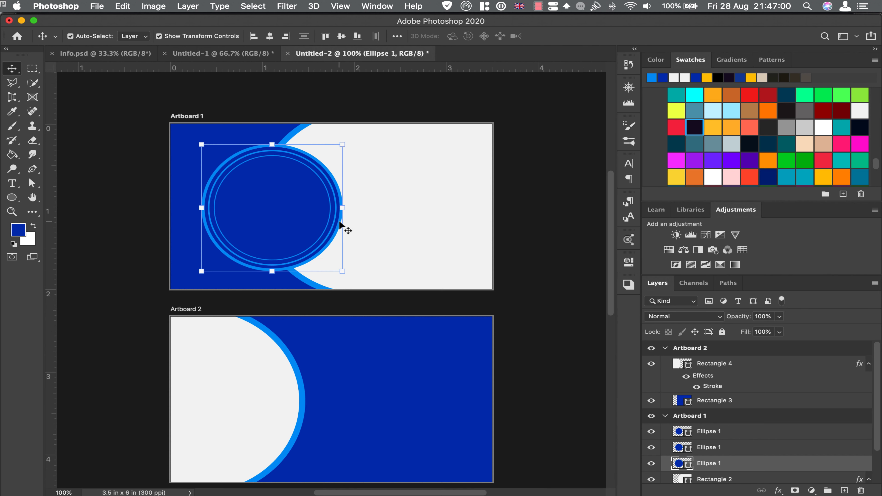
pyautogui.keyDown('shift'); pyautogui.click(717, 432); pyautogui.keyUp('shift')
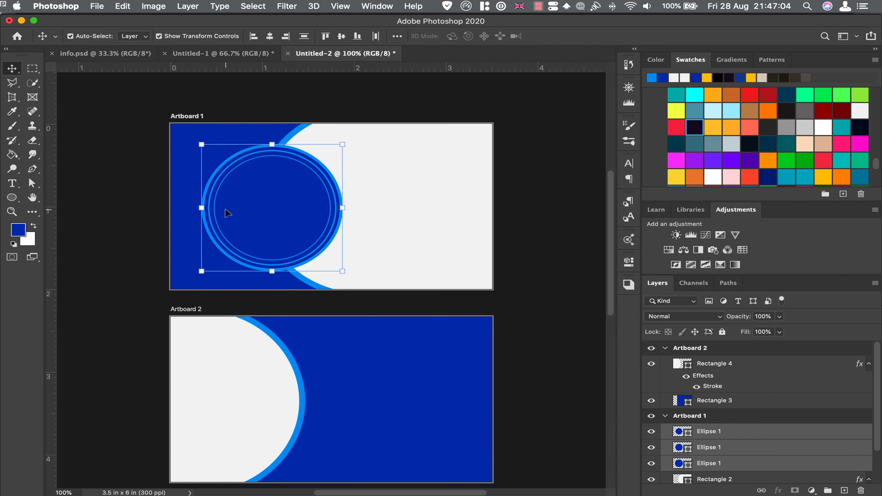
# Step: Copy the three nested ellipses onto the left side of Artboard 2, beside the originals
pyautogui.moveTo(278, 213); pyautogui.dragTo(290, 402)
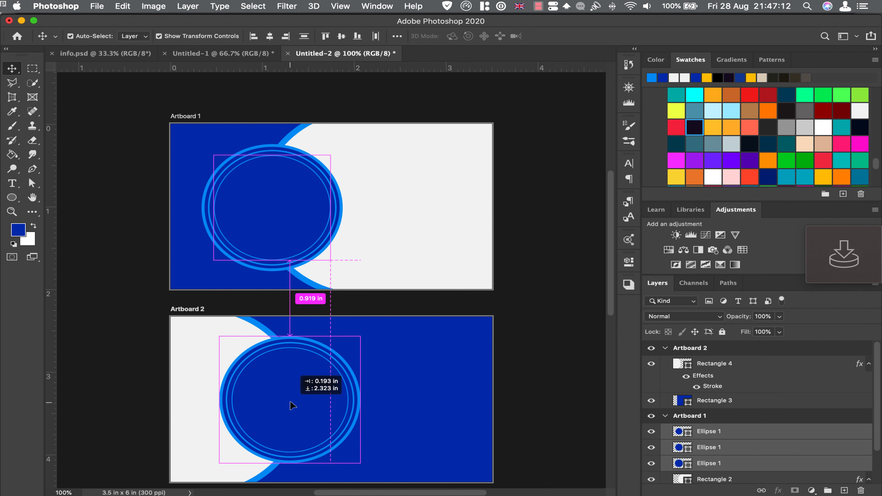
pyautogui.moveTo(290, 402); pyautogui.dragTo(277, 402)
pyautogui.click(544, 282)
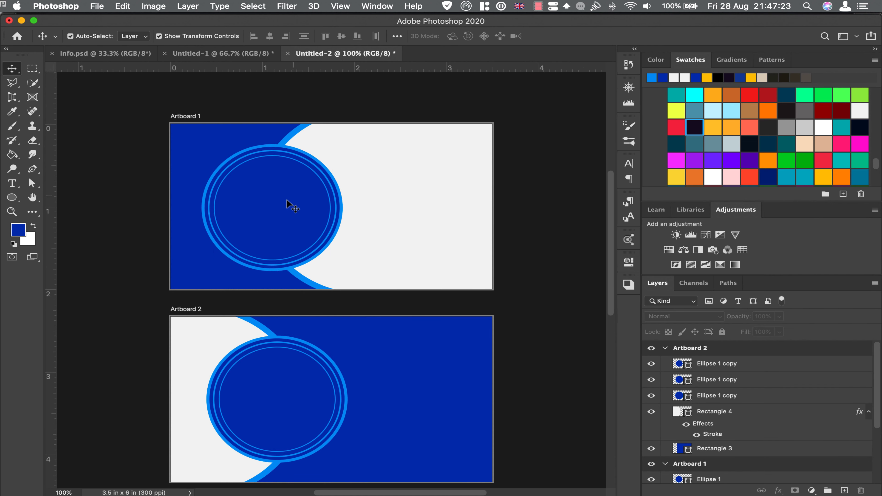
# Step: Bring the SHALAKO logo and black circle from info.psd onto Artboard 1
pyautogui.click(106, 54)
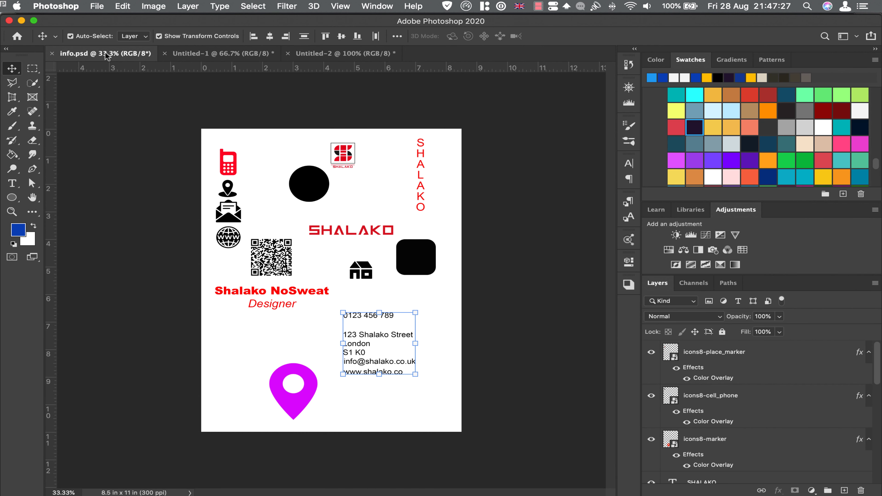
pyautogui.moveTo(106, 54); pyautogui.dragTo(243, 54)
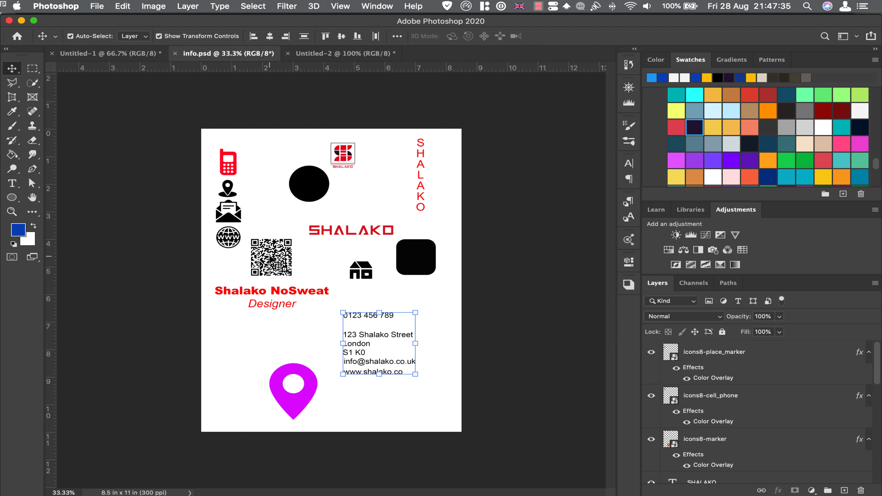
pyautogui.click(346, 158)
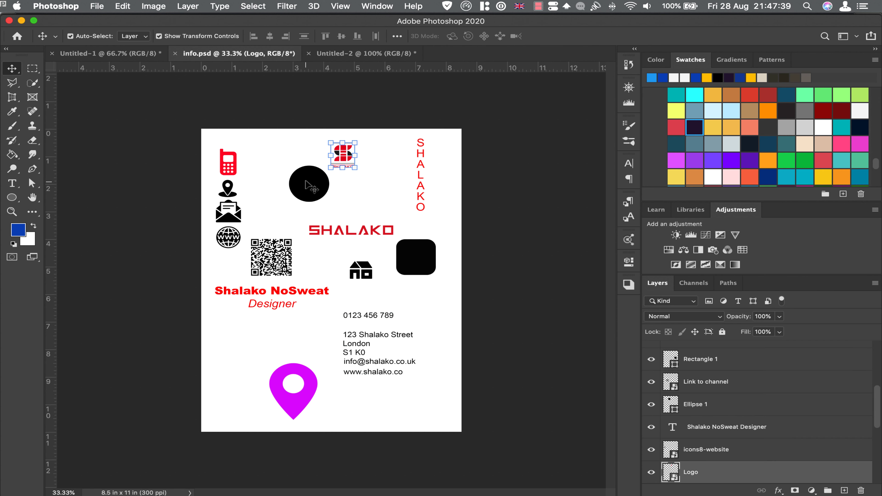
pyautogui.moveTo(306, 184); pyautogui.dragTo(335, 53)
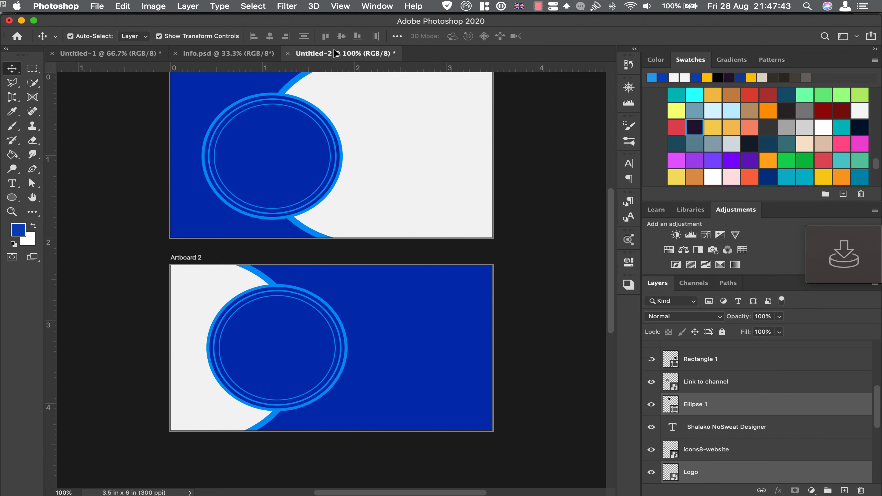
pyautogui.moveTo(374, 184); pyautogui.dragTo(374, 184)
# Step: Scale the imported logo and circle to 45% and move them right on Artboard 1
pyautogui.hotkey('ctrl', 't')
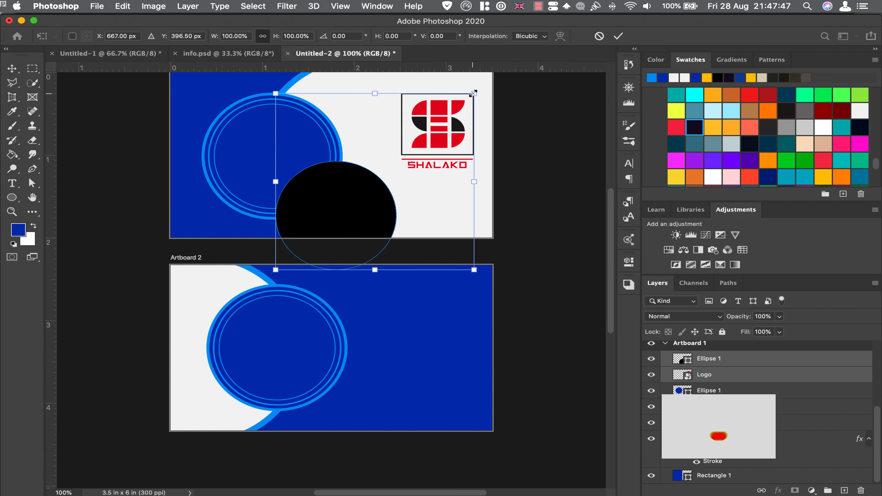
pyautogui.moveTo(276, 37); pyautogui.dragTo(240, 52)
pyautogui.moveTo(375, 195); pyautogui.dragTo(395, 174)
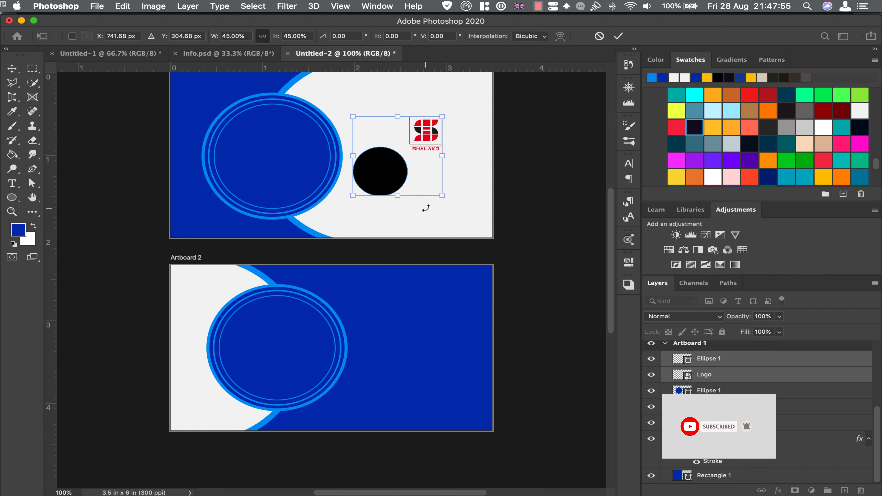
pyautogui.scroll(3, 428, 212)
pyautogui.click(618, 35)
# Step: Move the SHALAKO logo into the blue ellipses and enlarge it to fill them
pyautogui.click(442, 161)
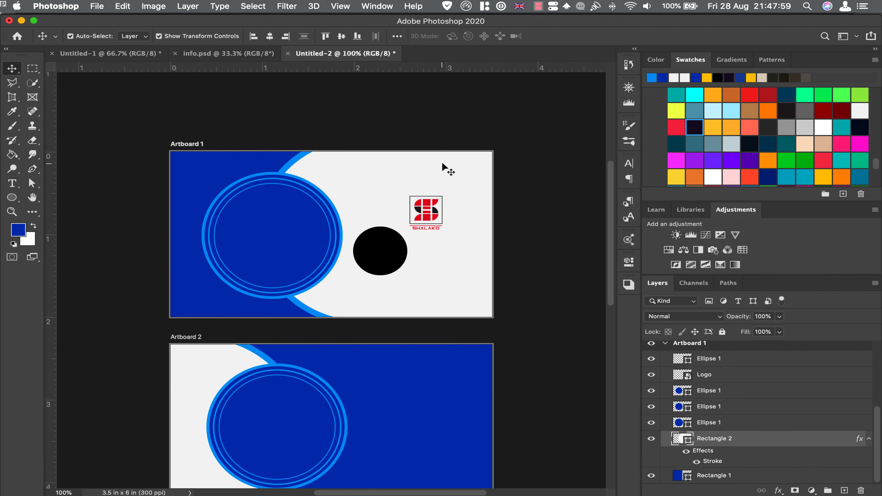
pyautogui.moveTo(431, 206); pyautogui.dragTo(274, 227)
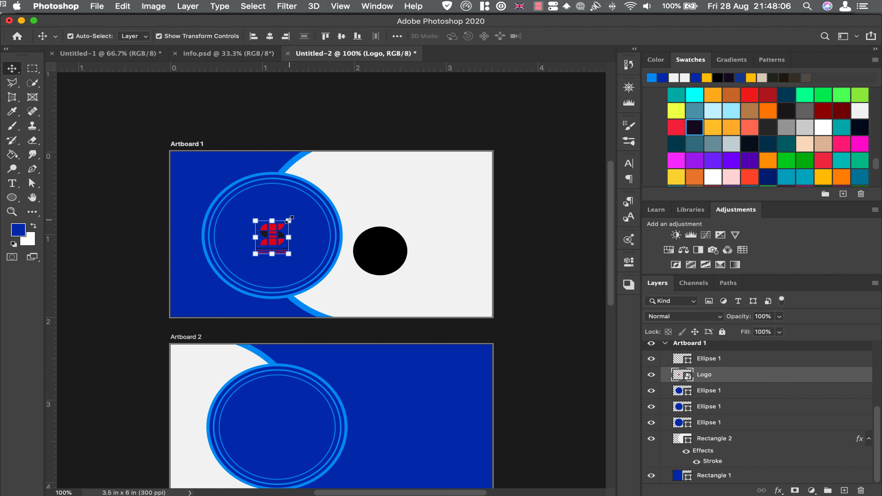
pyautogui.hotkey('ctrl', 't')
pyautogui.moveTo(221, 37); pyautogui.dragTo(227, 38)
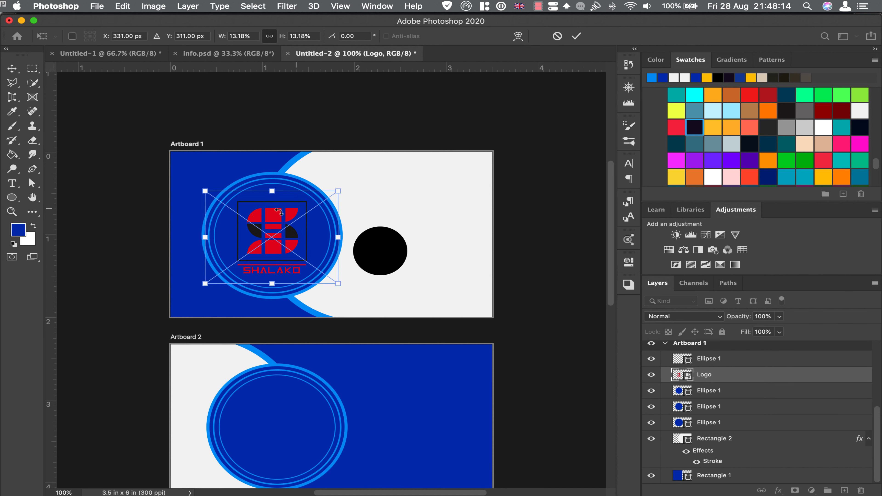
pyautogui.click(577, 36)
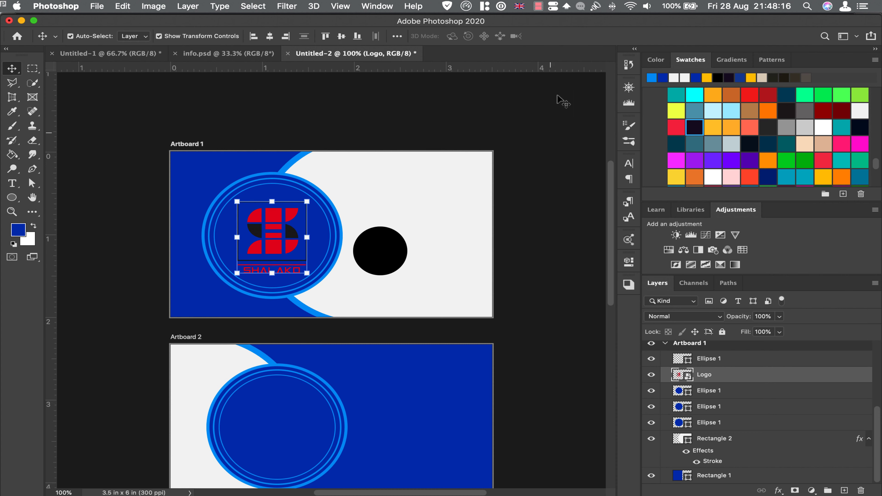
# Step: Make the logo white with a Color Overlay, then move the black circle up-right and shrink it
pyautogui.click(780, 490)
pyautogui.click(806, 434)
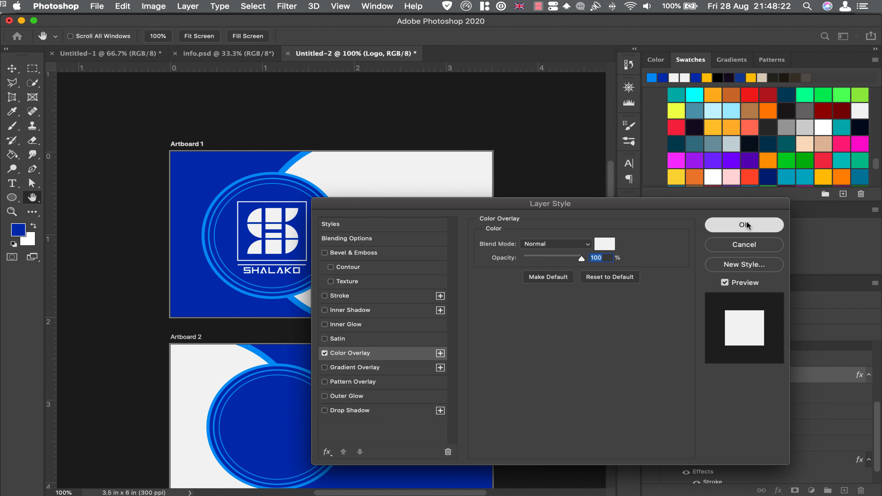
pyautogui.click(746, 226)
pyautogui.moveTo(380, 256); pyautogui.dragTo(391, 219)
pyautogui.moveTo(417, 189); pyautogui.dragTo(384, 216)
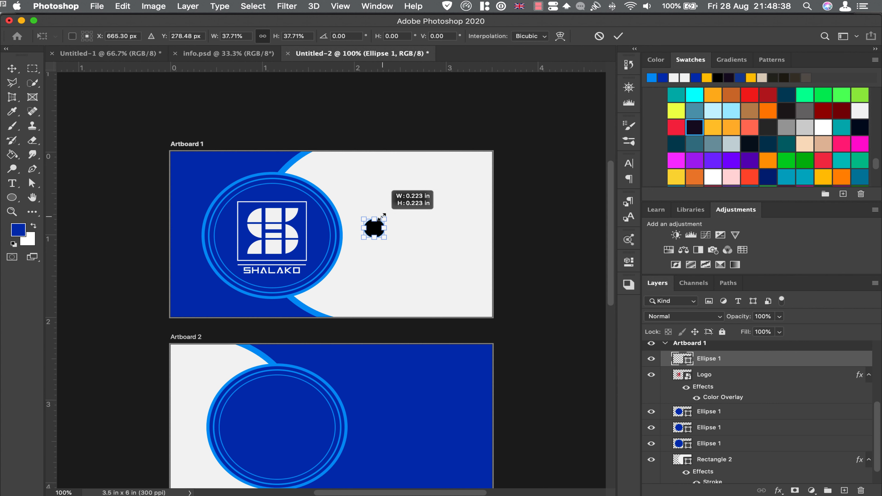
# Step: Shrink the black dot to about 34%, zoom to 200% and move the dot up-left
pyautogui.moveTo(383, 216); pyautogui.dragTo(381, 219)
pyautogui.click(11, 197)
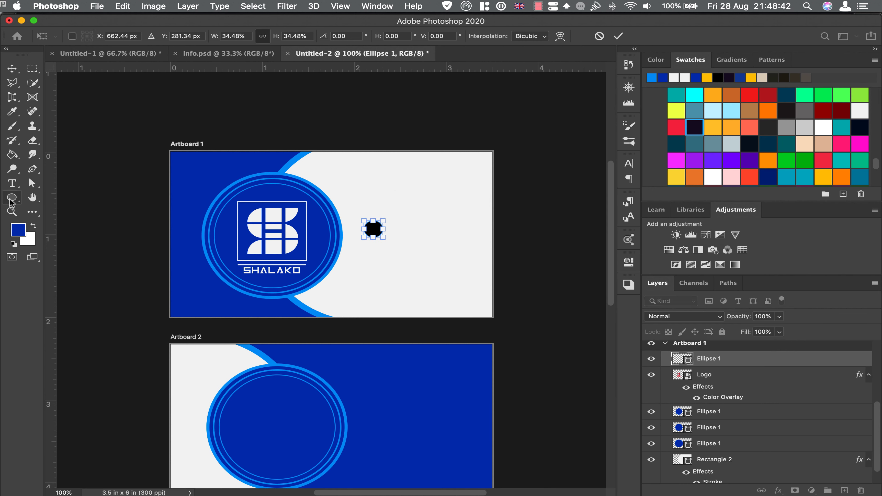
pyautogui.click(12, 211)
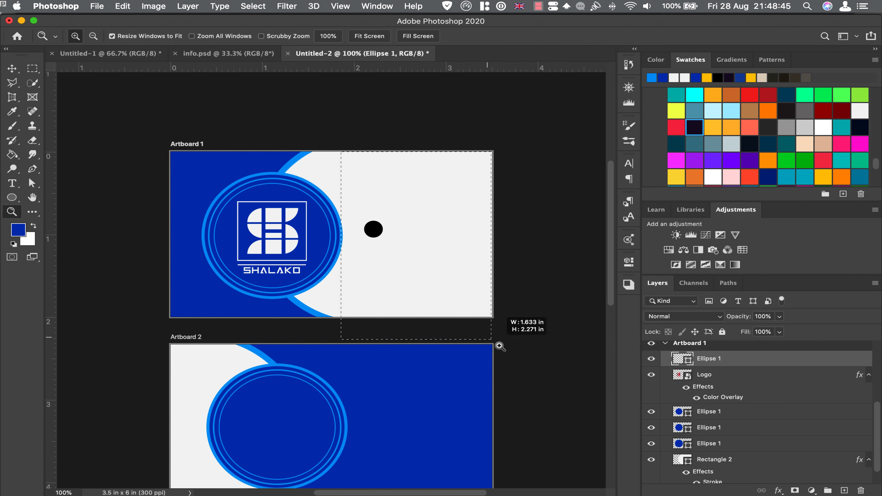
pyautogui.click(518, 358)
pyautogui.click(11, 68)
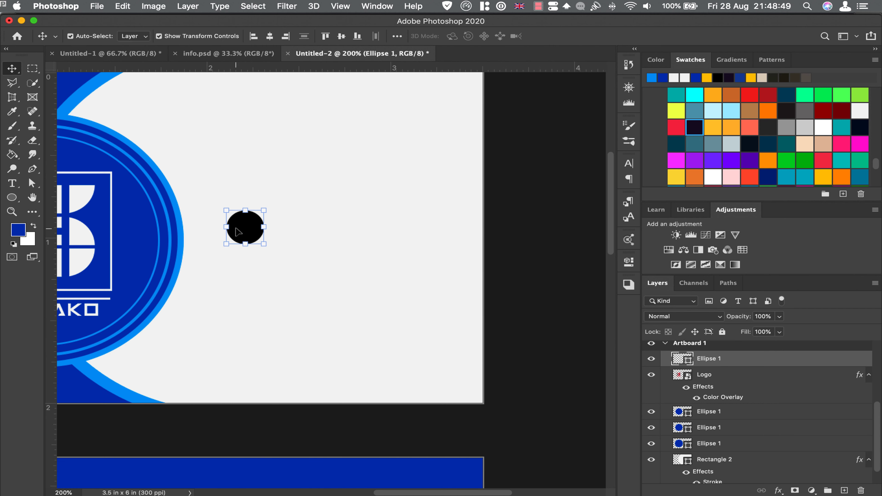
pyautogui.moveTo(248, 230)
pyautogui.mouseDown()
pyautogui.moveTo(228, 194)
pyautogui.moveTo(236, 203)
pyautogui.mouseUp()
pyautogui.scroll(2, 230, 223)
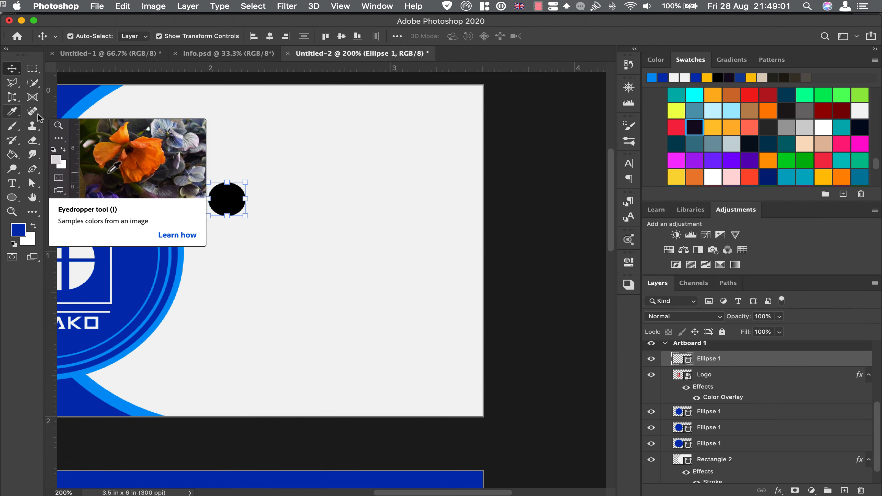
# Step: Draw a vertical Pen-tool line from above the black dot straight down
pyautogui.click(32, 169)
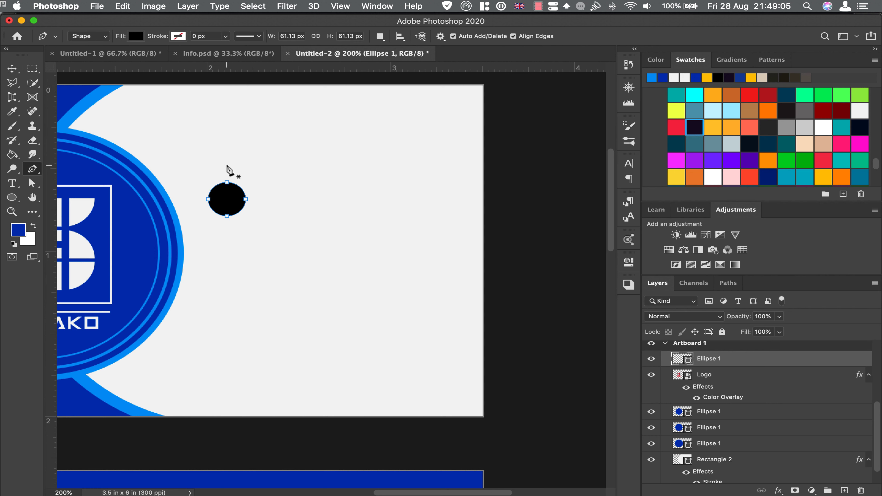
pyautogui.click(226, 165)
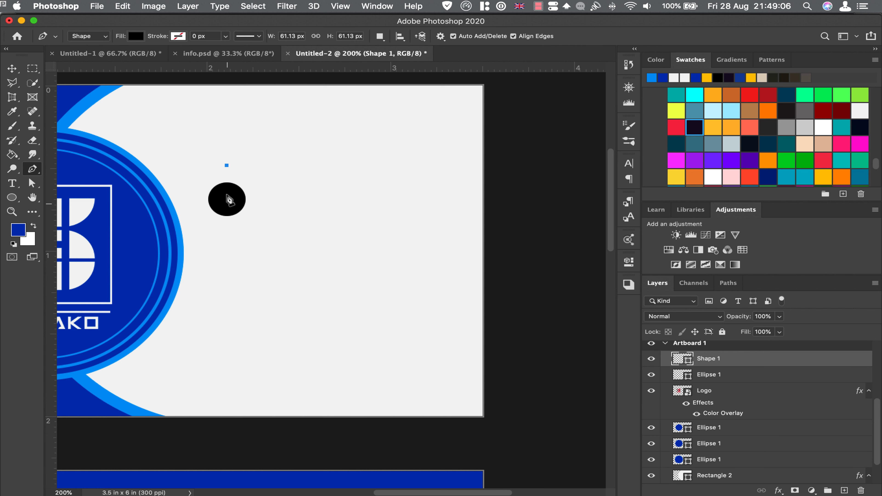
pyautogui.click(226, 386)
pyautogui.moveTo(228, 392); pyautogui.dragTo(227, 388)
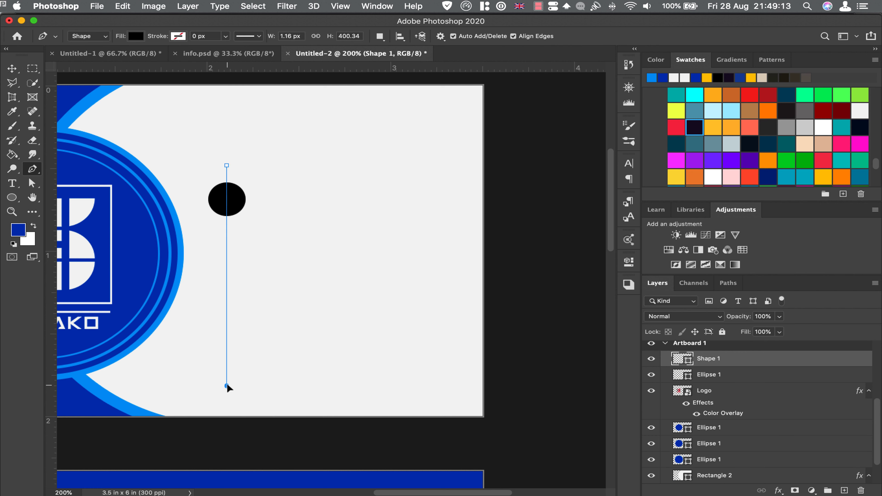
pyautogui.press('super+z')
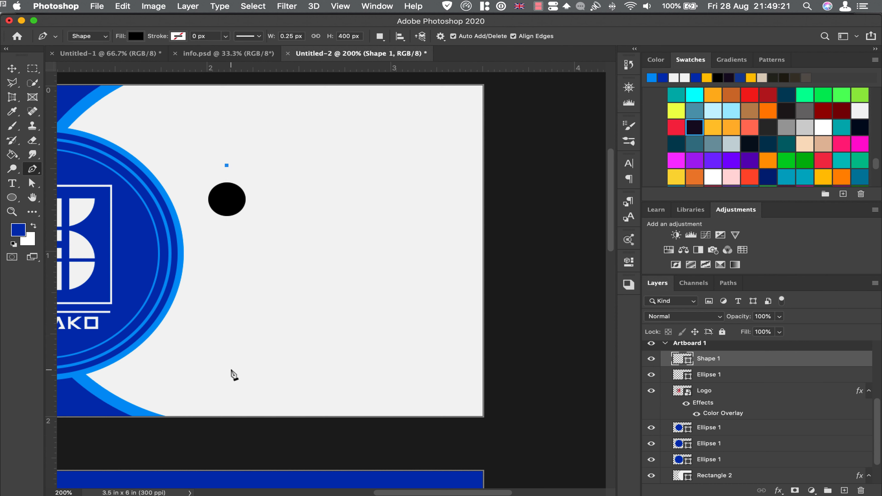
pyautogui.click(227, 369)
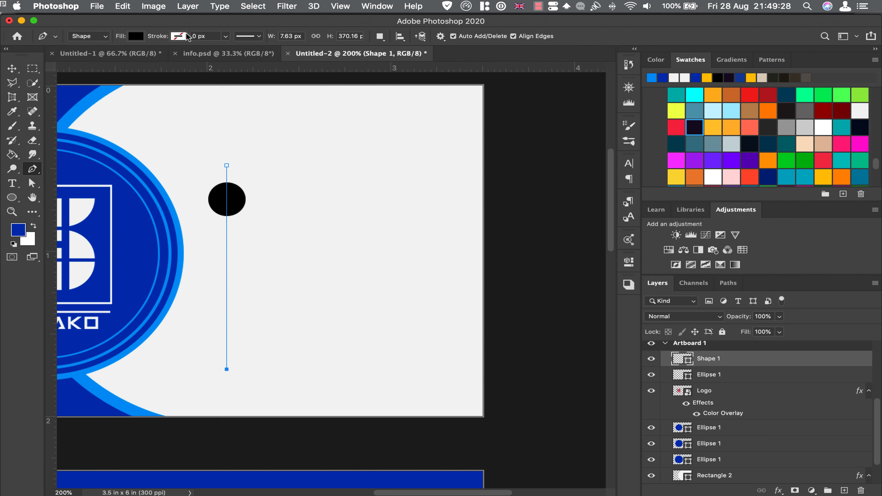
# Step: Give the line a dark blue stroke widened to 4.68 px
pyautogui.click(179, 36)
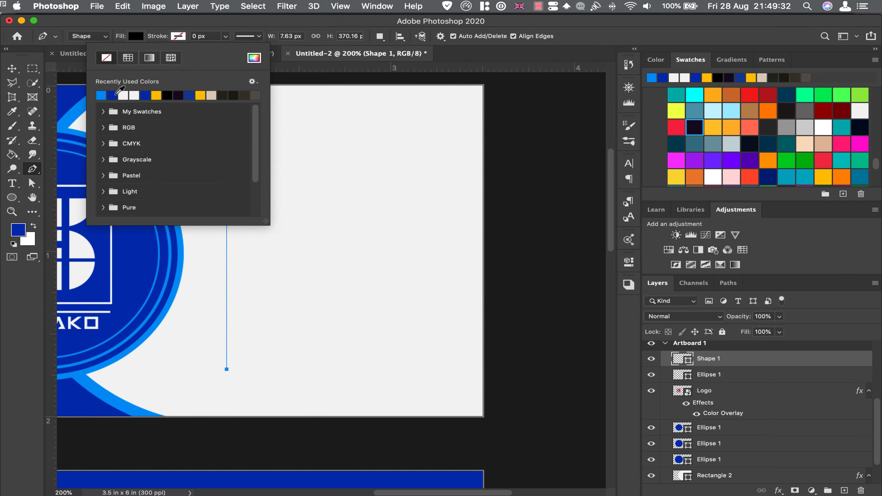
pyautogui.click(116, 93)
pyautogui.click(226, 36)
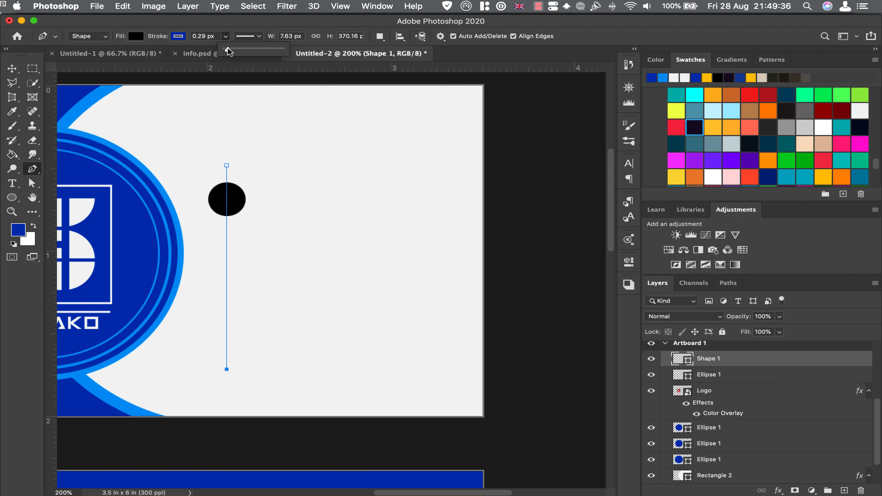
pyautogui.moveTo(228, 47); pyautogui.dragTo(235, 49)
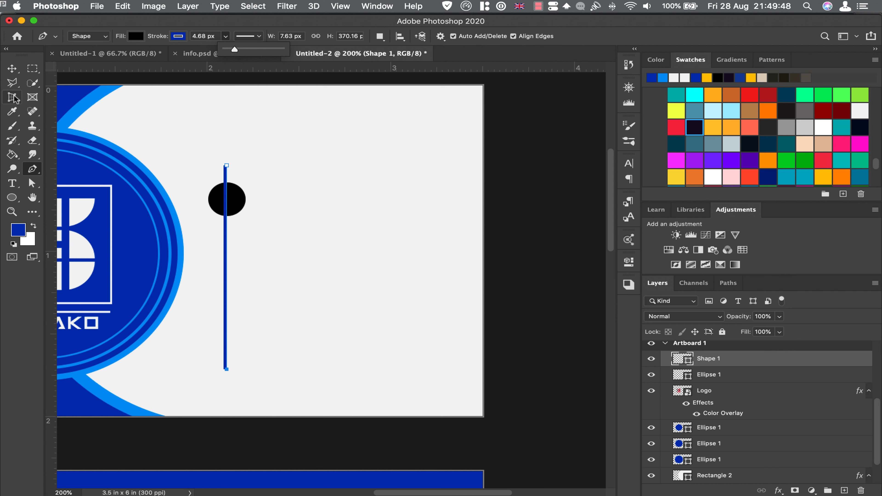
pyautogui.press('v')
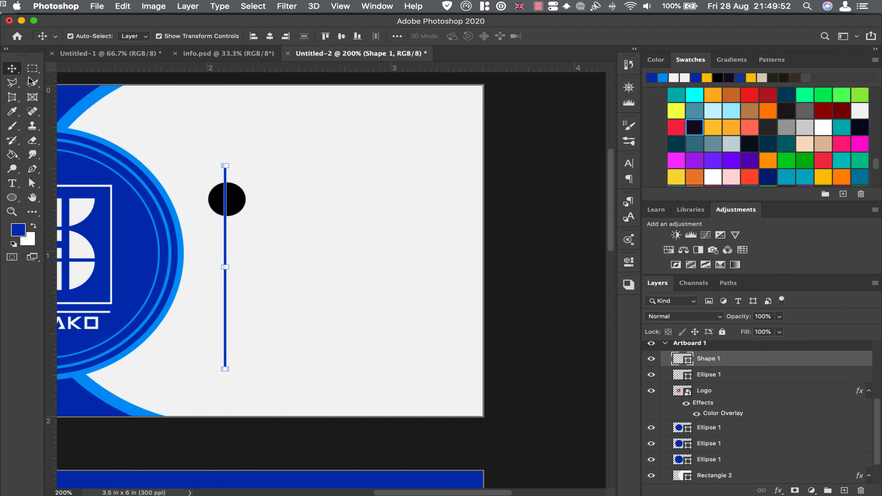
# Step: Stack the dot layer above the line layer and move the dot to the line's top
pyautogui.click(417, 165)
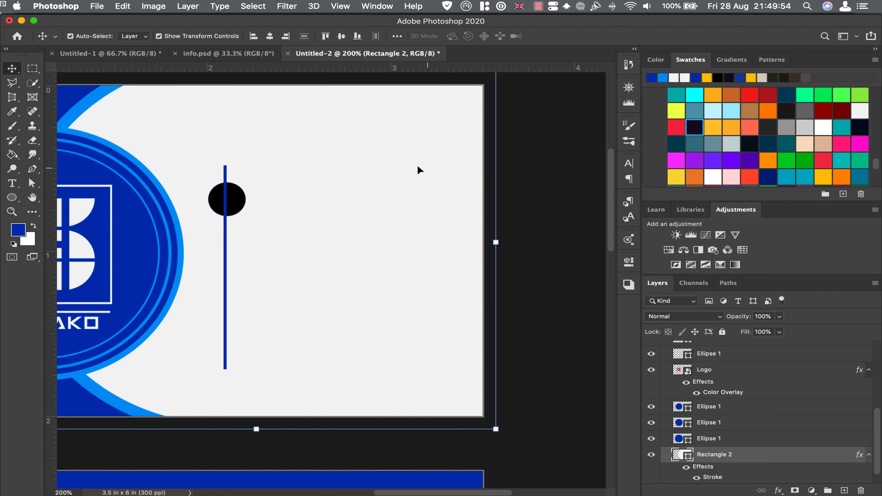
pyautogui.click(239, 203)
pyautogui.scroll(3, 689, 375)
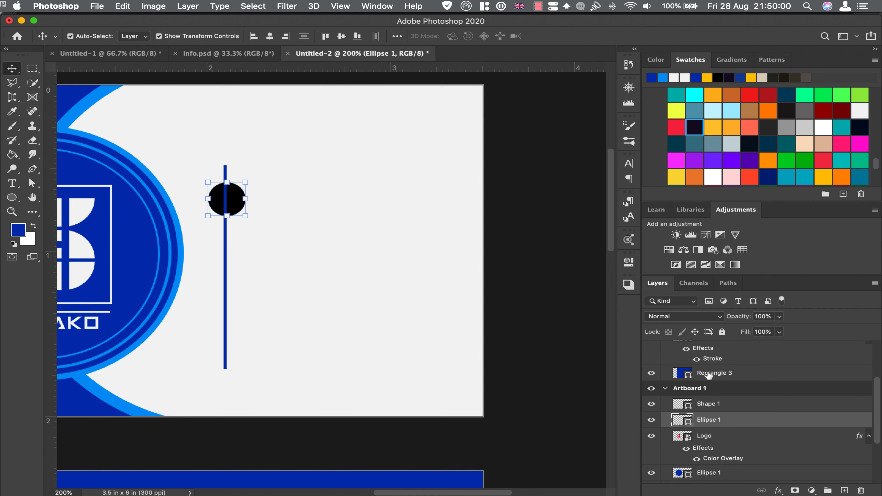
pyautogui.scroll(-2, 562, 331)
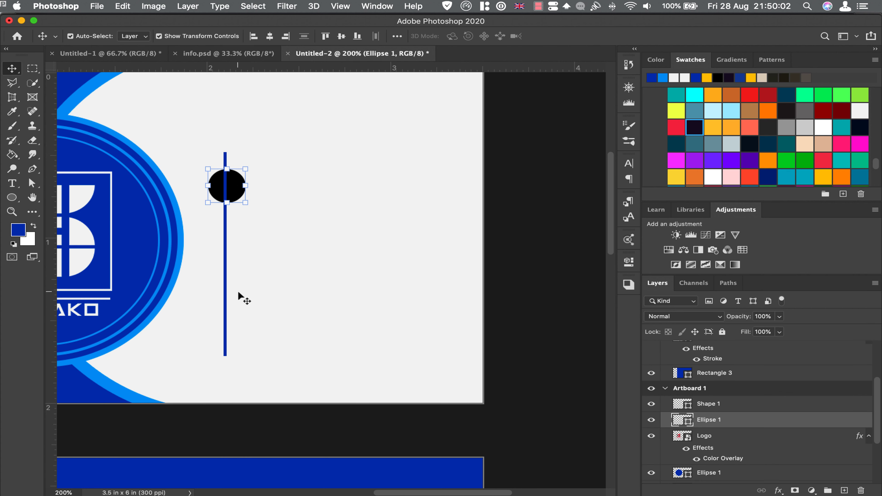
pyautogui.click(225, 289)
pyautogui.moveTo(746, 423); pyautogui.dragTo(746, 399)
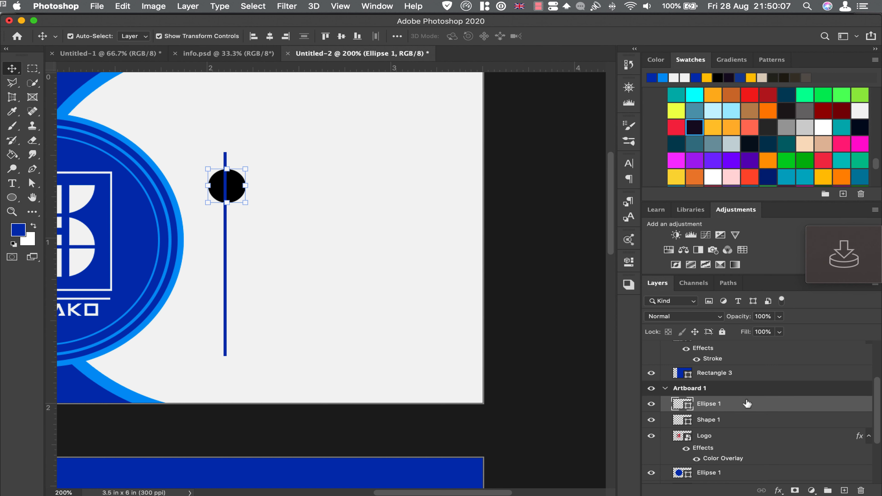
pyautogui.moveTo(230, 187); pyautogui.dragTo(229, 175)
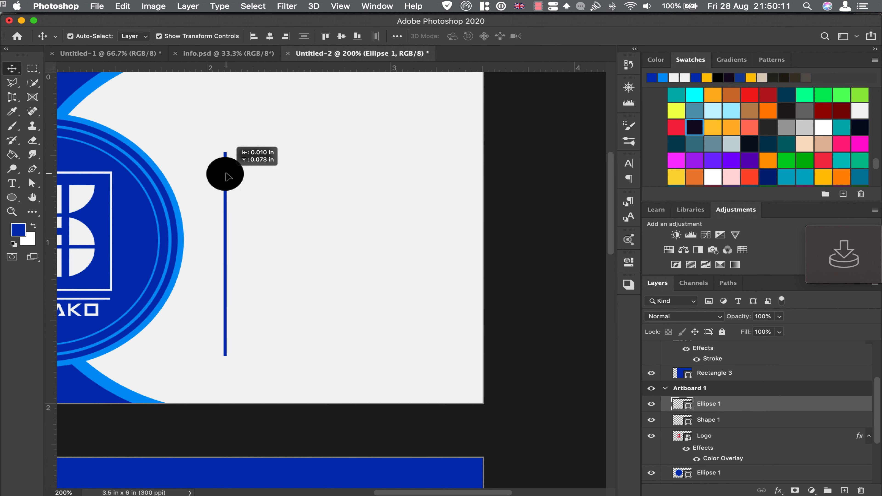
# Step: Add a Color Overlay to the dot using the dark blue sampled from the logo
pyautogui.click(779, 490)
pyautogui.click(806, 432)
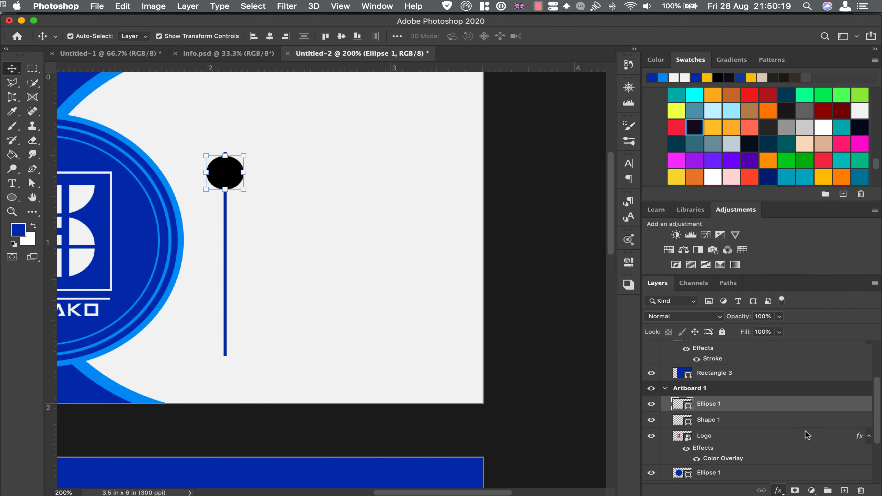
pyautogui.click(604, 245)
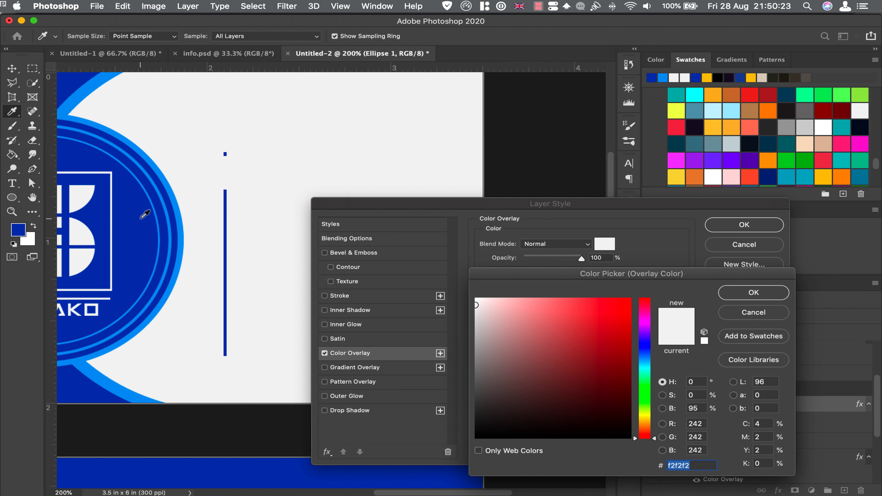
pyautogui.click(159, 214)
pyautogui.click(758, 294)
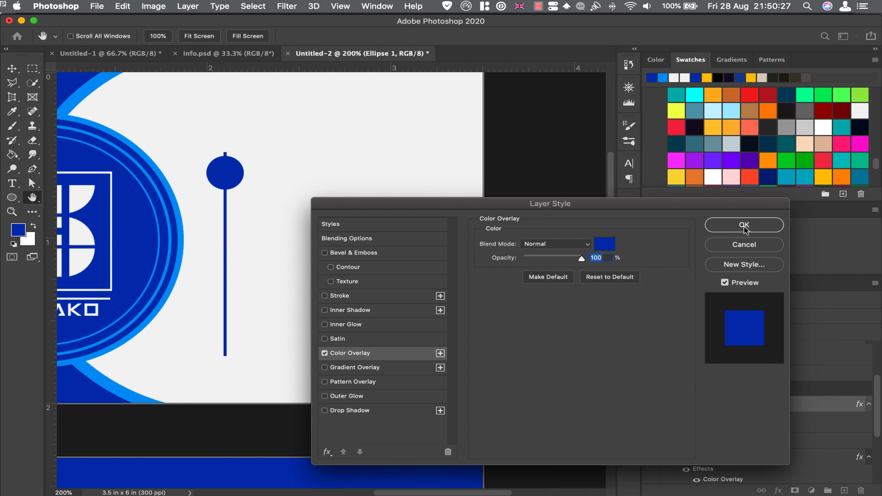
pyautogui.click(745, 225)
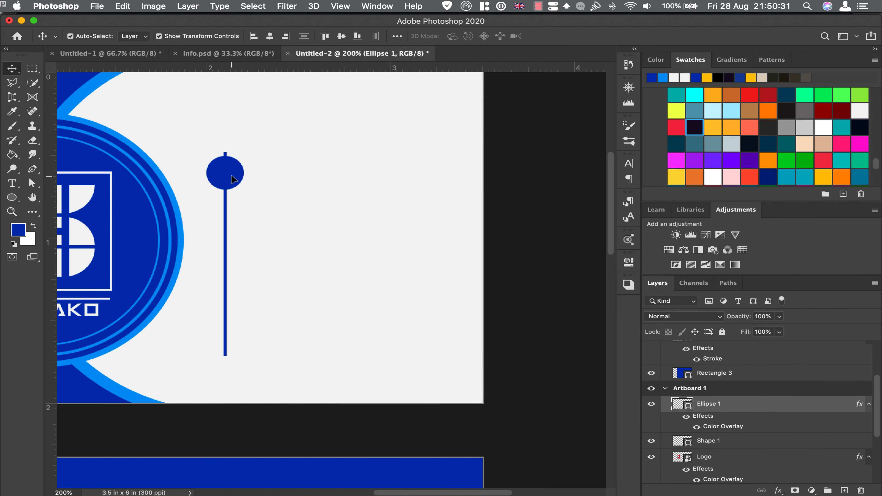
# Step: Duplicate the blue dot and move a copy to the bottom end of the line
pyautogui.moveTo(231, 179); pyautogui.dragTo(233, 180)
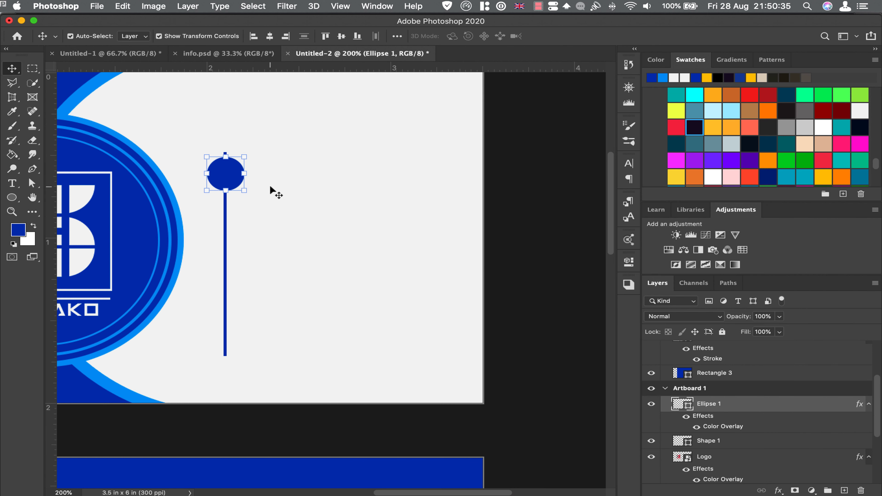
pyautogui.hotkey('ctrl', 'j')
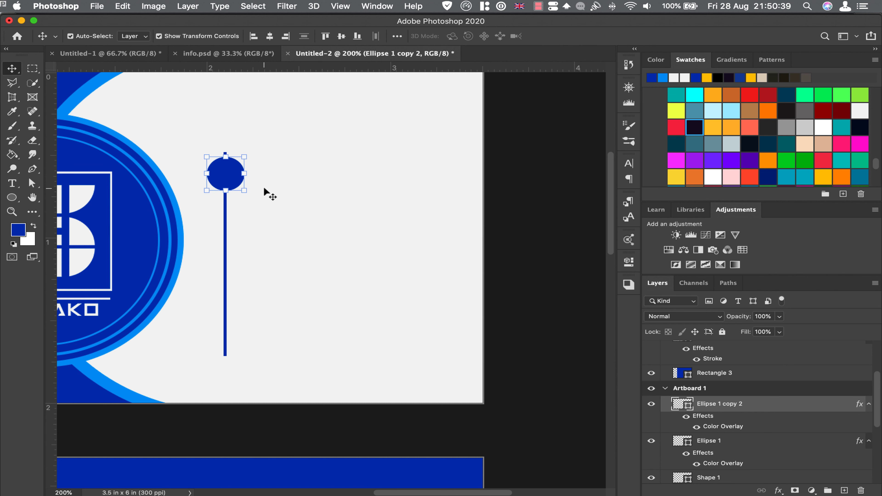
pyautogui.hotkey('ctrl', 'j')
pyautogui.hotkey('ctrl', 'j')
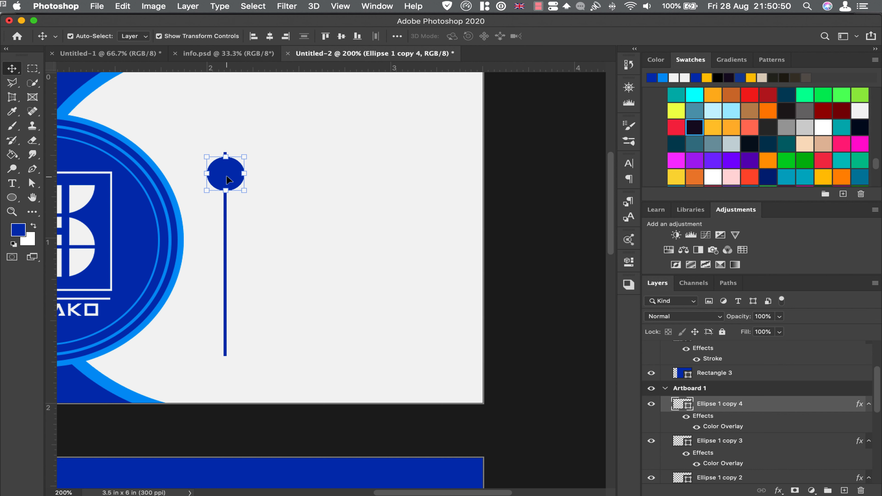
pyautogui.moveTo(227, 176); pyautogui.dragTo(226, 335)
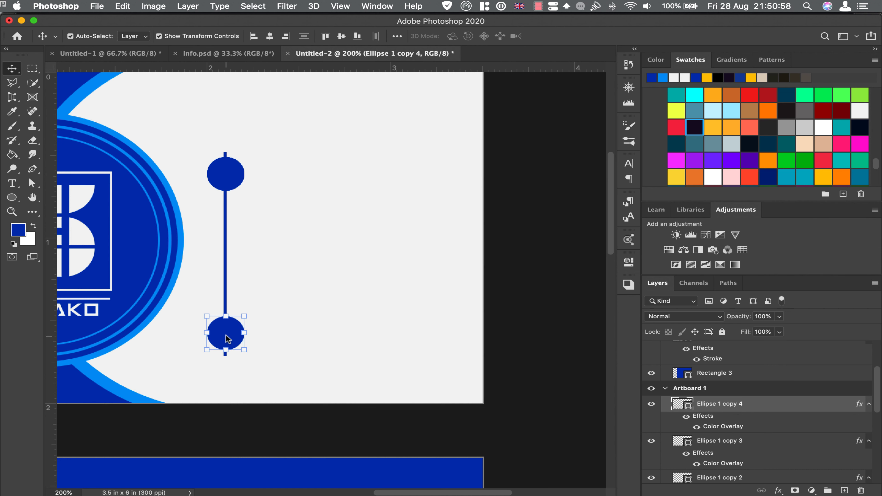
# Step: Space the four blue dots evenly along the line with Distribute vertical centers
pyautogui.scroll(-2, 710, 403)
pyautogui.scroll(-1, 718, 420)
pyautogui.scroll(-1, 721, 424)
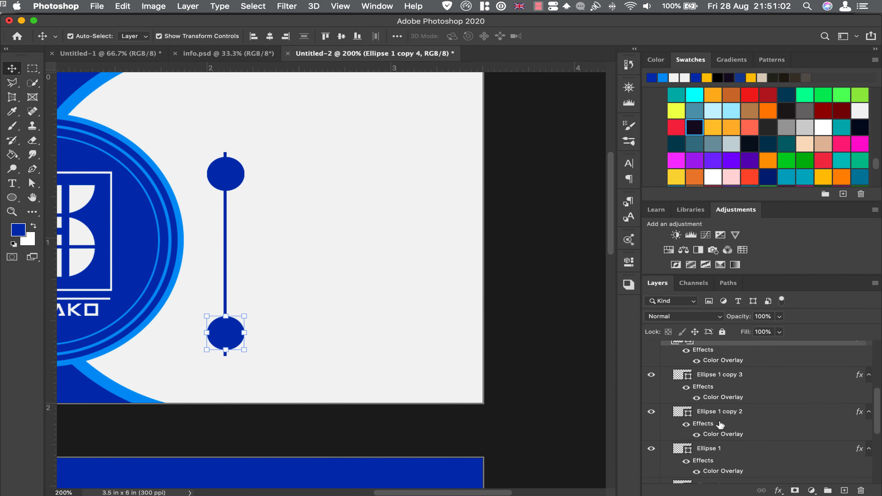
pyautogui.keyDown('shift'); pyautogui.click(718, 449); pyautogui.keyUp('shift')
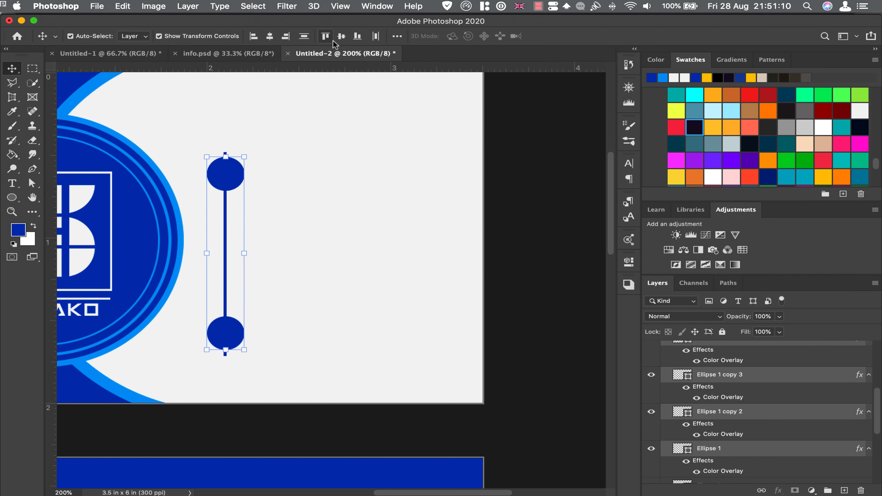
pyautogui.click(397, 36)
pyautogui.click(360, 101)
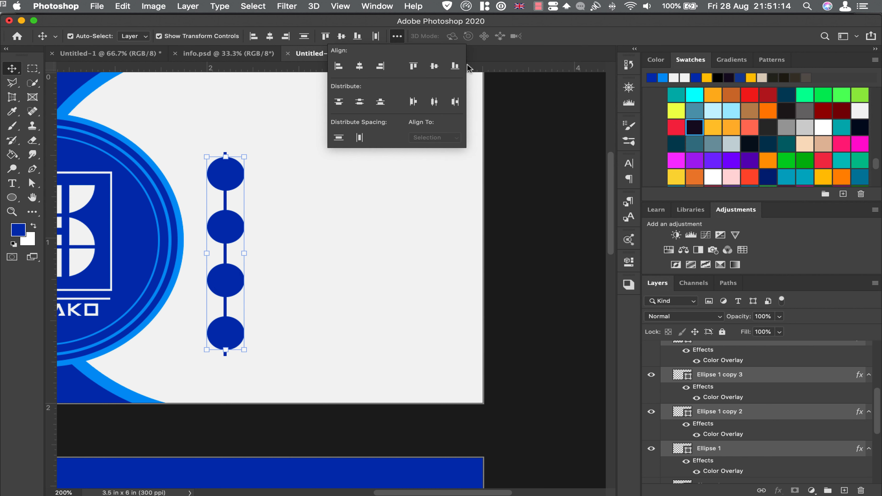
pyautogui.click(535, 130)
# Step: Bring the phone, location, e-mail and globe icons from info.psd onto the card front, scaled to 19%
pyautogui.click(222, 53)
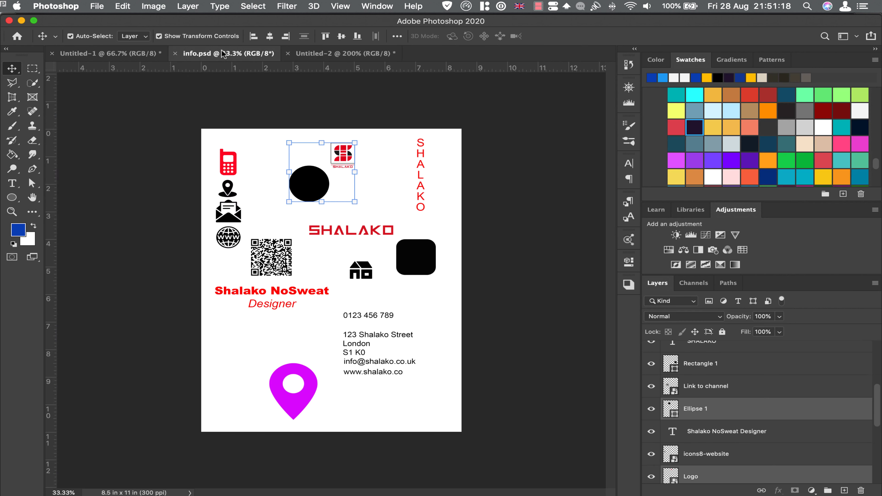
pyautogui.moveTo(210, 139); pyautogui.dragTo(240, 247)
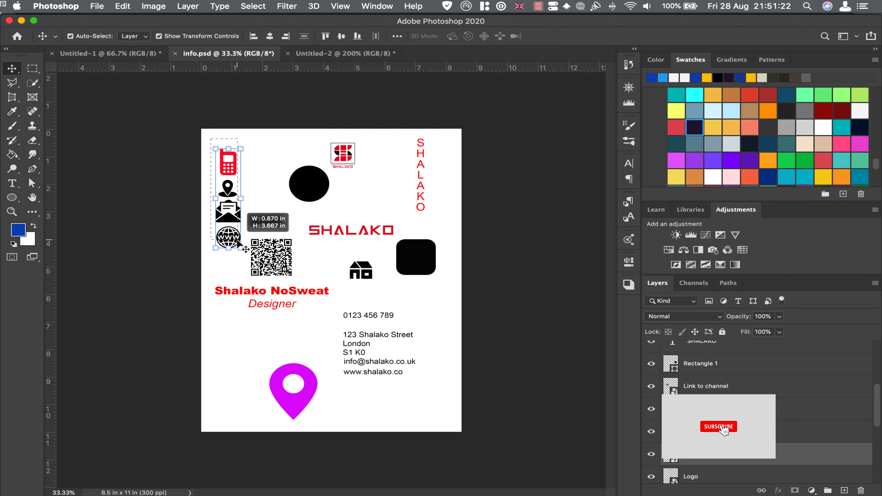
pyautogui.moveTo(228, 209); pyautogui.dragTo(405, 239)
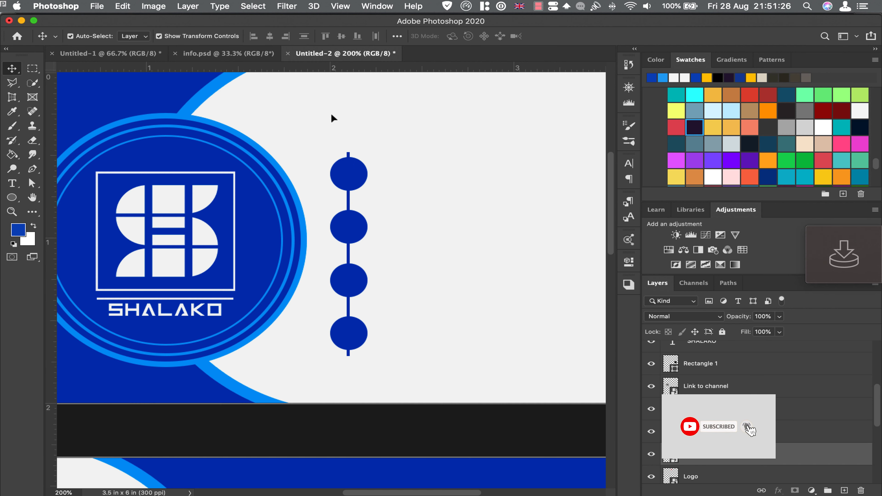
pyautogui.click(480, 248)
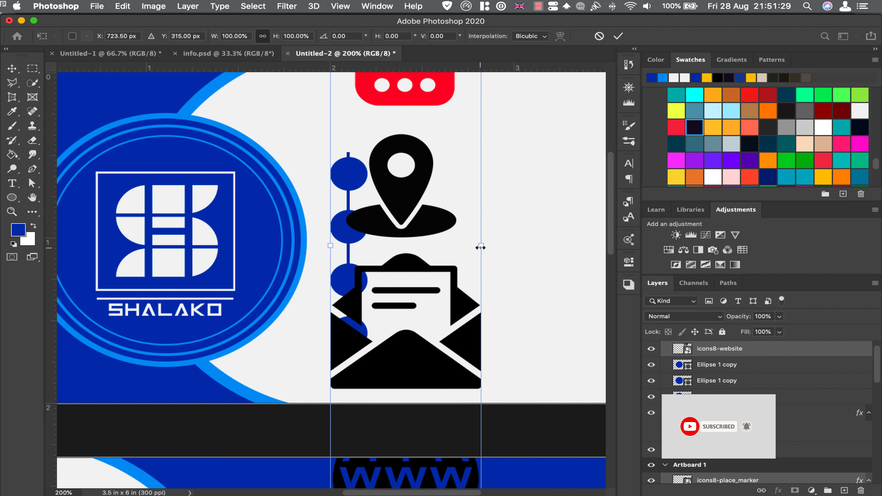
pyautogui.moveTo(275, 38); pyautogui.dragTo(224, 55)
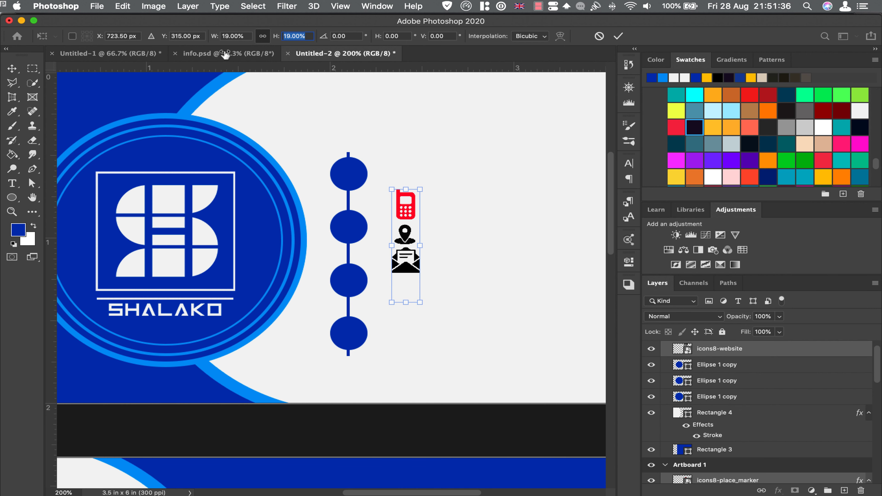
pyautogui.click(618, 36)
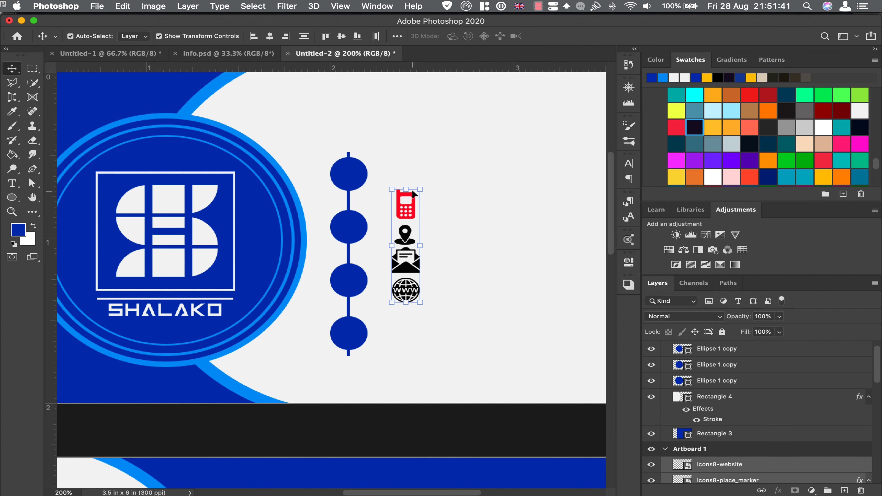
pyautogui.click(434, 193)
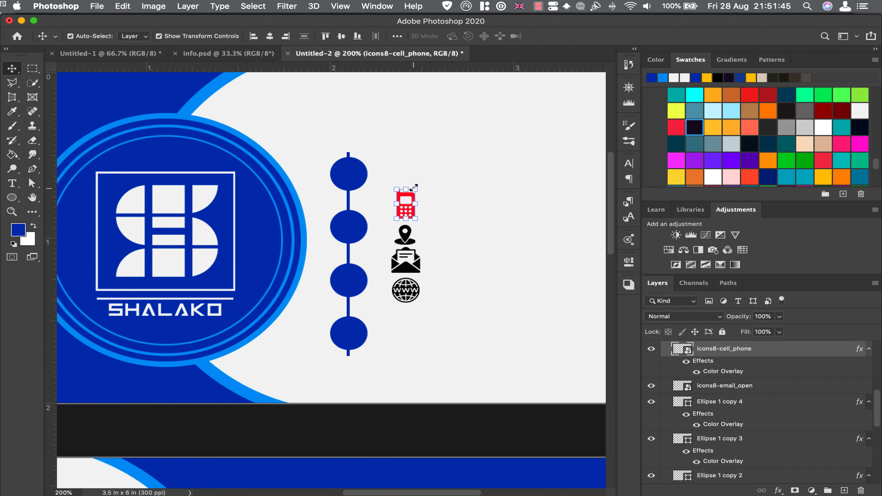
# Step: Shrink the phone icon and move it onto the top blue circle
pyautogui.moveTo(416, 188)
pyautogui.mouseDown()
pyautogui.moveTo(413, 198)
pyautogui.moveTo(356, 171)
pyautogui.moveTo(365, 159)
pyautogui.mouseUp()
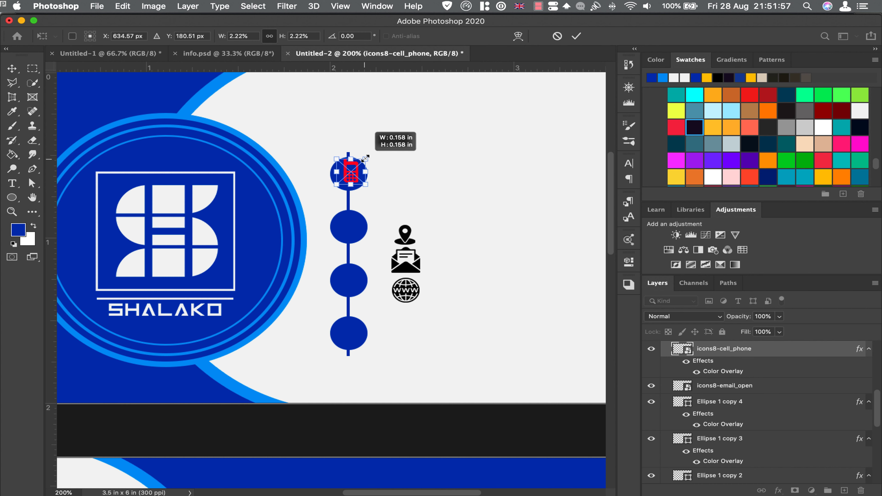
pyautogui.moveTo(349, 174); pyautogui.dragTo(351, 175)
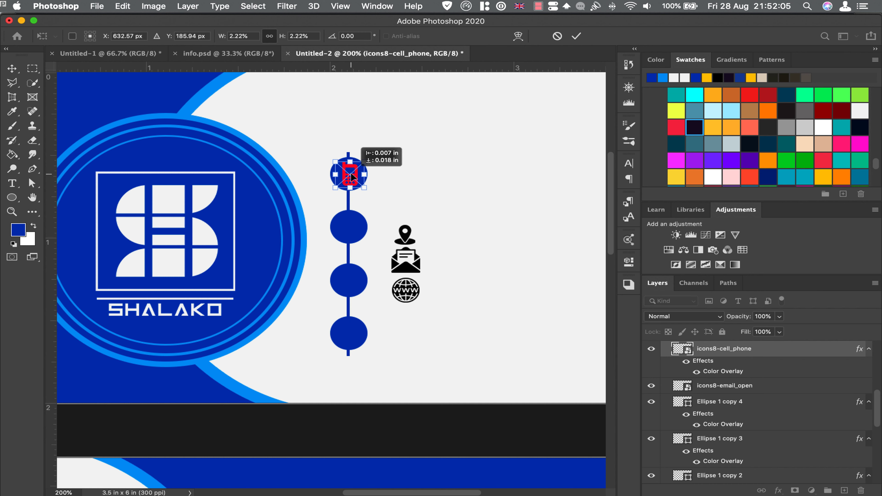
pyautogui.click(576, 36)
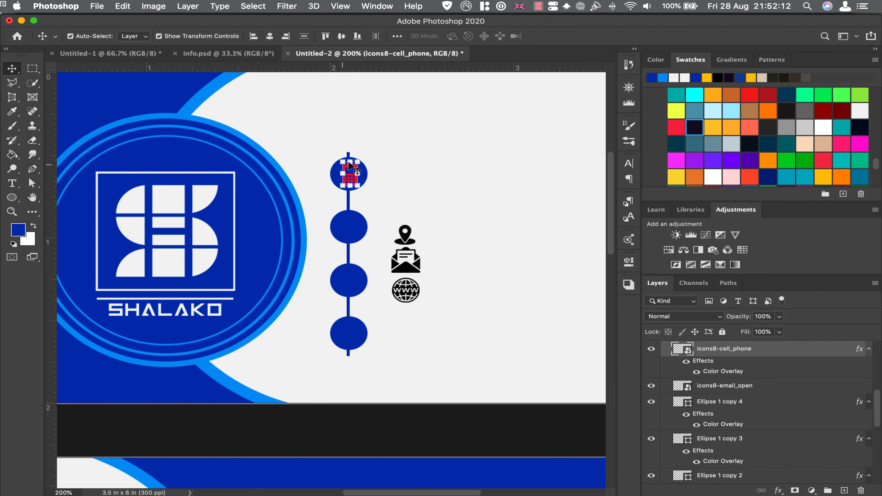
# Step: Centre the phone icon horizontally on the top blue circle
pyautogui.click(342, 178)
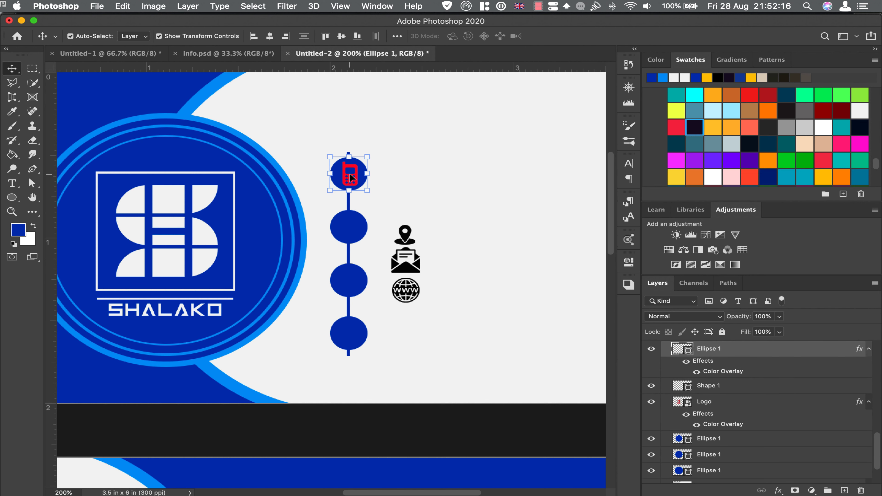
pyautogui.click(349, 175)
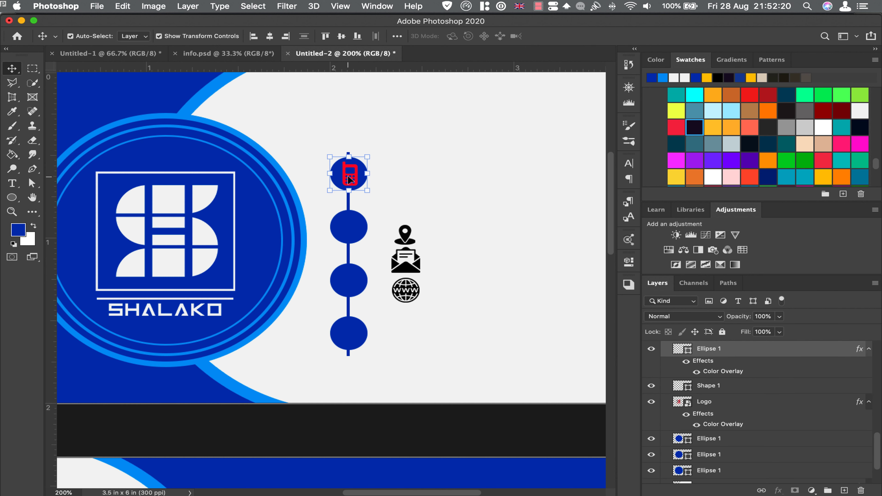
pyautogui.scroll(5, 659, 376)
pyautogui.scroll(5, 702, 364)
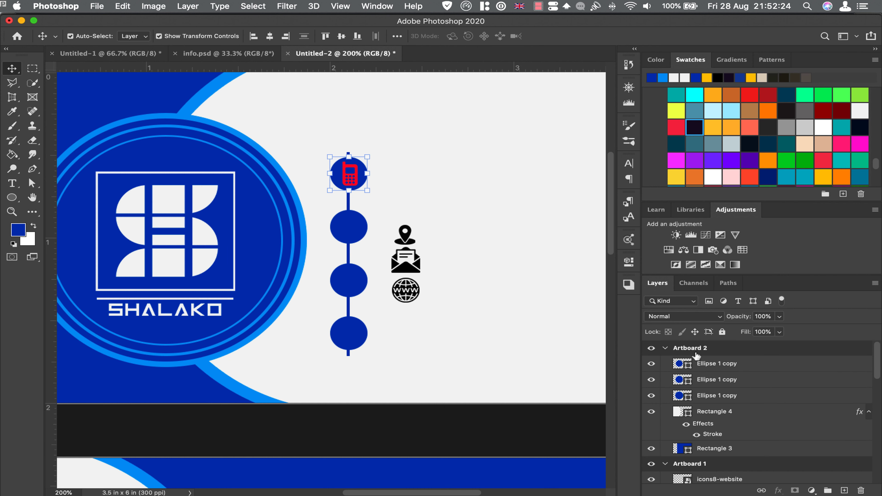
pyautogui.scroll(-5, 696, 355)
pyautogui.scroll(-2, 396, 181)
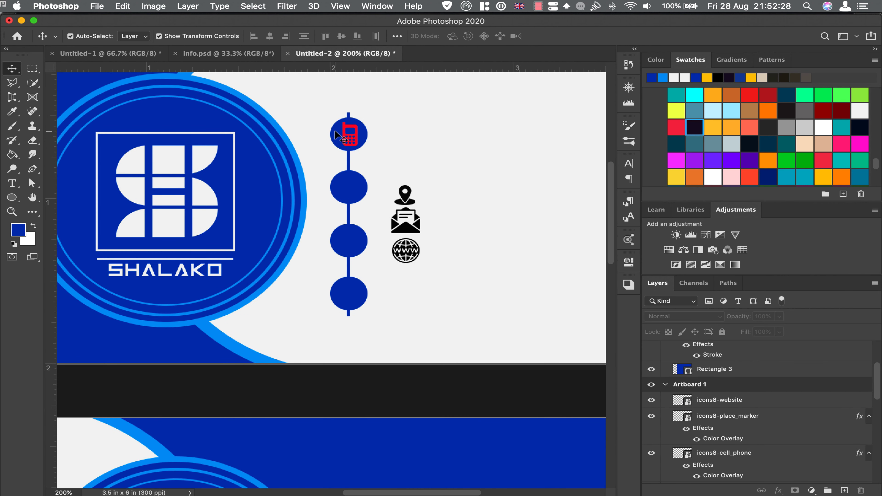
pyautogui.click(335, 132)
pyautogui.click(357, 139)
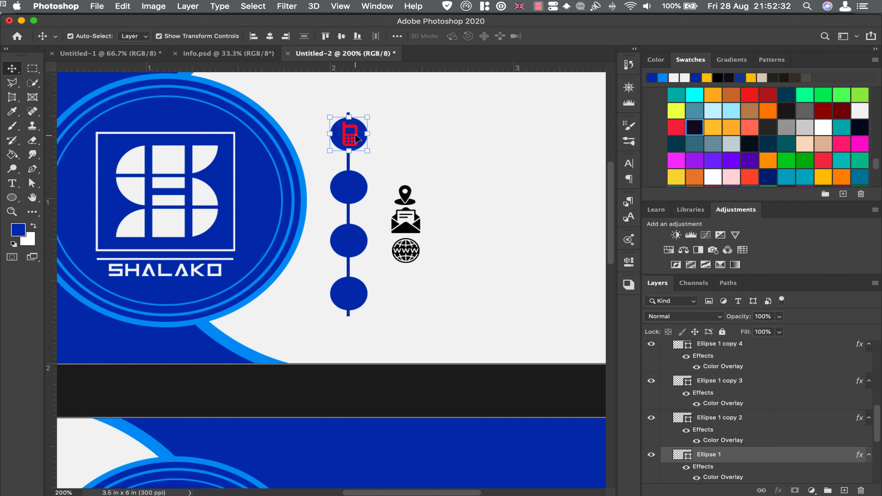
pyautogui.click(270, 36)
pyautogui.click(397, 131)
pyautogui.click(355, 134)
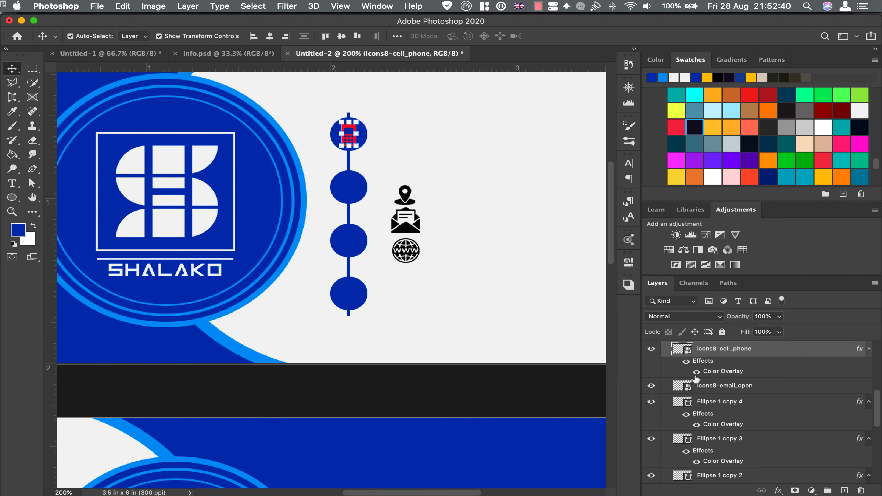
# Step: Change the phone icon's Color Overlay to the card's light grey
pyautogui.doubleClick(712, 372)
pyautogui.click(605, 244)
pyautogui.click(557, 143)
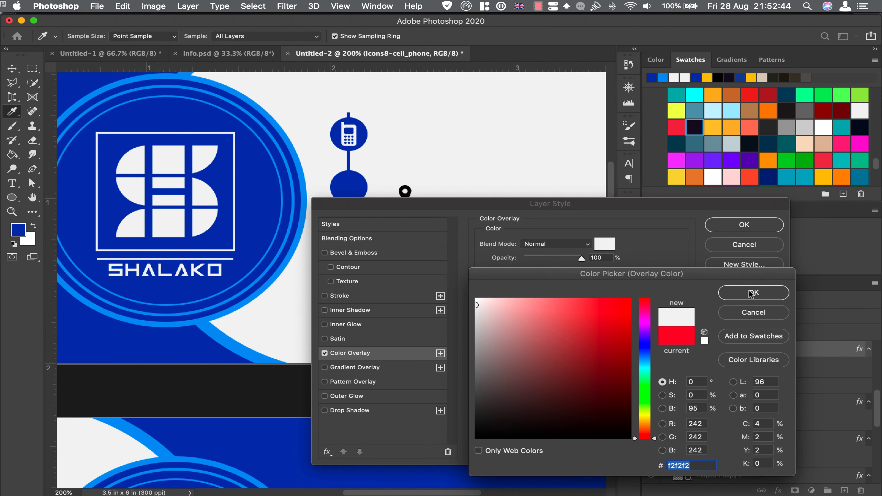
pyautogui.click(755, 291)
pyautogui.click(745, 225)
# Step: Shrink the location marker into the second circle and give it a #f2f2f2 Color Overlay
pyautogui.moveTo(412, 200)
pyautogui.mouseDown()
pyautogui.moveTo(355, 195)
pyautogui.moveTo(363, 198)
pyautogui.mouseUp()
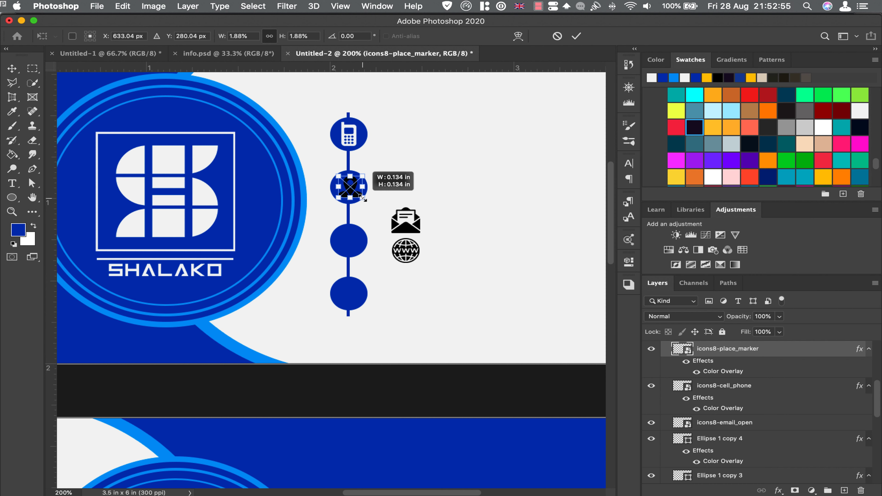
pyautogui.moveTo(351, 188); pyautogui.dragTo(349, 186)
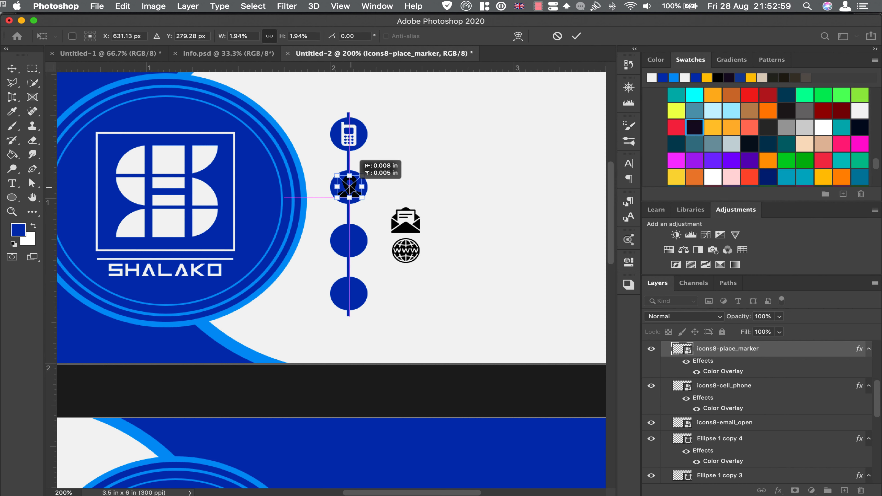
pyautogui.click(576, 37)
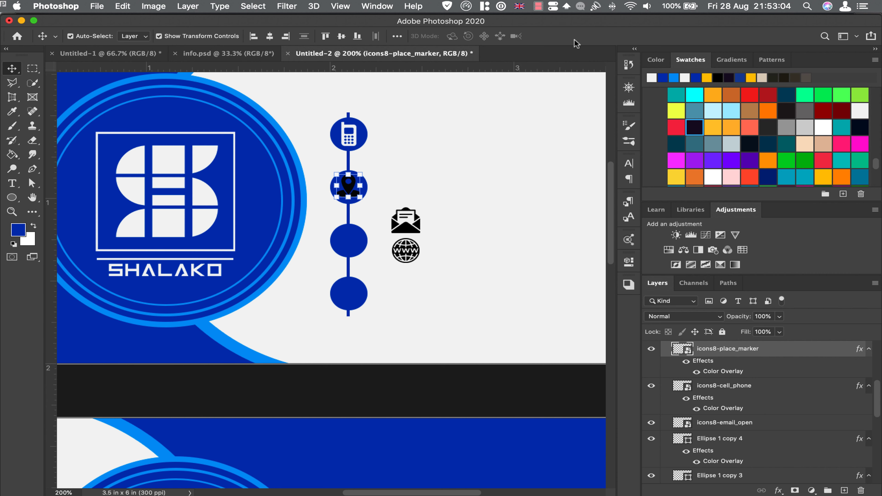
pyautogui.doubleClick(711, 371)
pyautogui.click(605, 244)
pyautogui.write('f2f2f2')
pyautogui.click(755, 291)
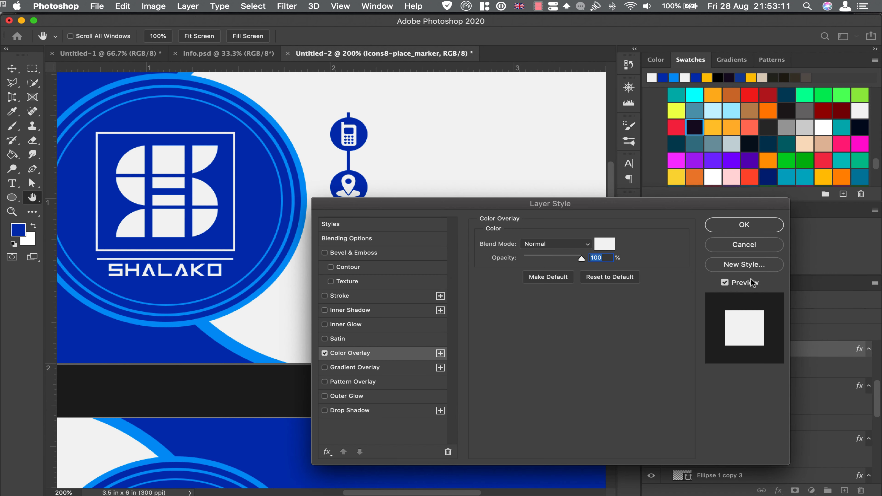
pyautogui.click(742, 226)
pyautogui.click(407, 228)
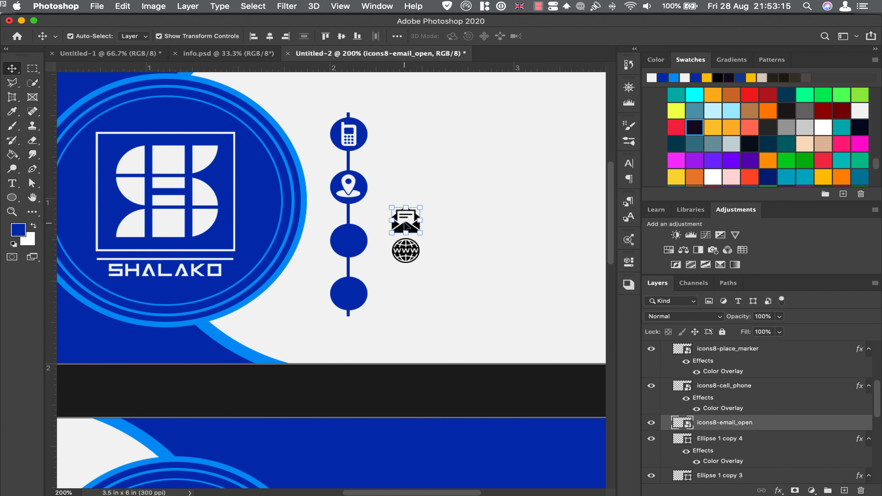
# Step: Place the email icon on the third circle and give it a white Color Overlay
pyautogui.moveTo(407, 227)
pyautogui.mouseDown()
pyautogui.moveTo(348, 248)
pyautogui.moveTo(363, 227)
pyautogui.moveTo(350, 241)
pyautogui.mouseUp()
pyautogui.press('super+t')
pyautogui.click(577, 36)
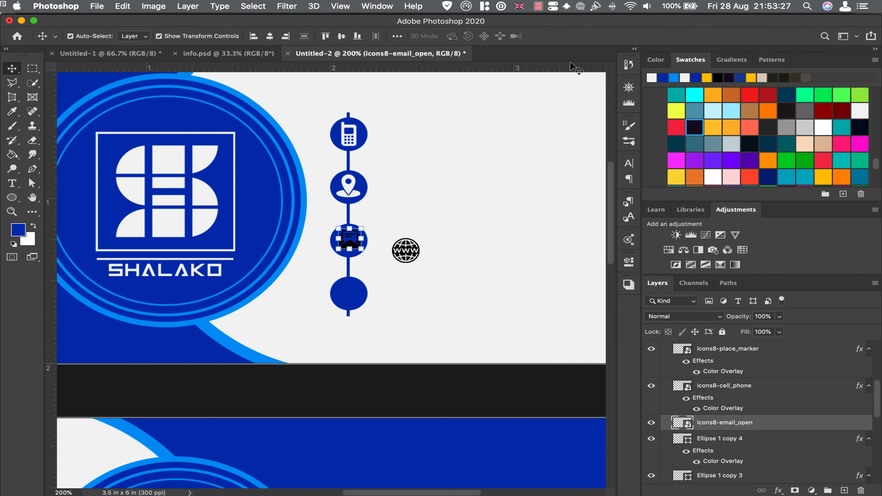
pyautogui.click(778, 490)
pyautogui.click(802, 433)
pyautogui.click(744, 224)
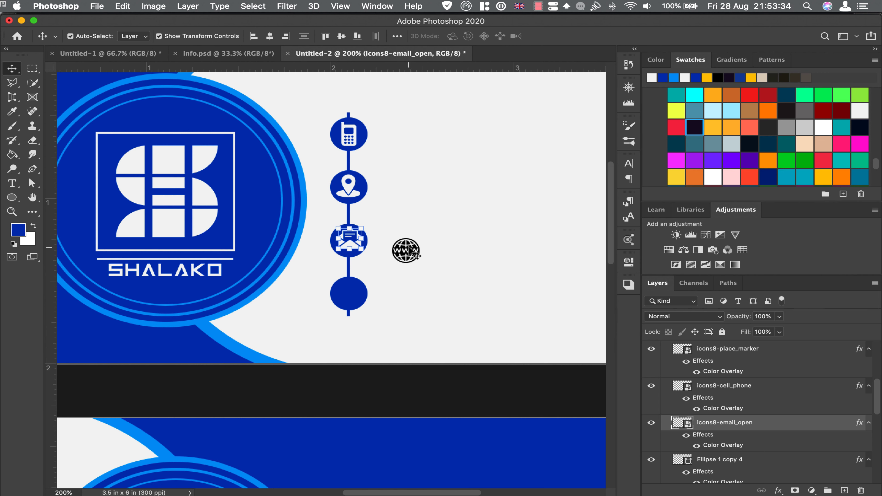
# Step: Place the globe icon on the bottom circle and give it a white Color Overlay
pyautogui.moveTo(413, 252); pyautogui.dragTo(351, 294)
pyautogui.click(778, 490)
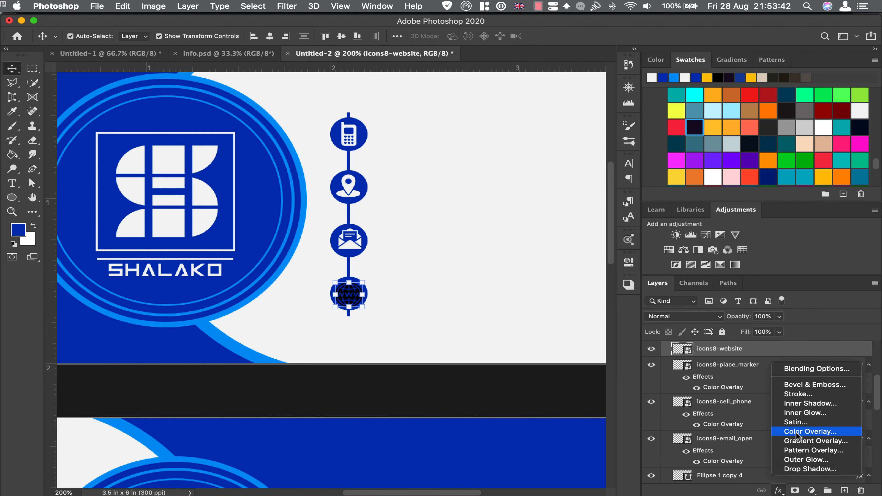
pyautogui.click(782, 428)
pyautogui.click(741, 226)
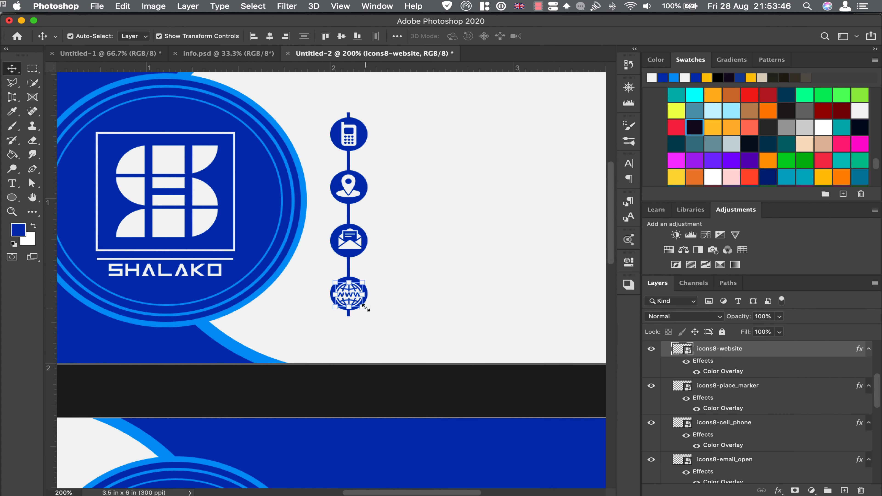
pyautogui.click(452, 396)
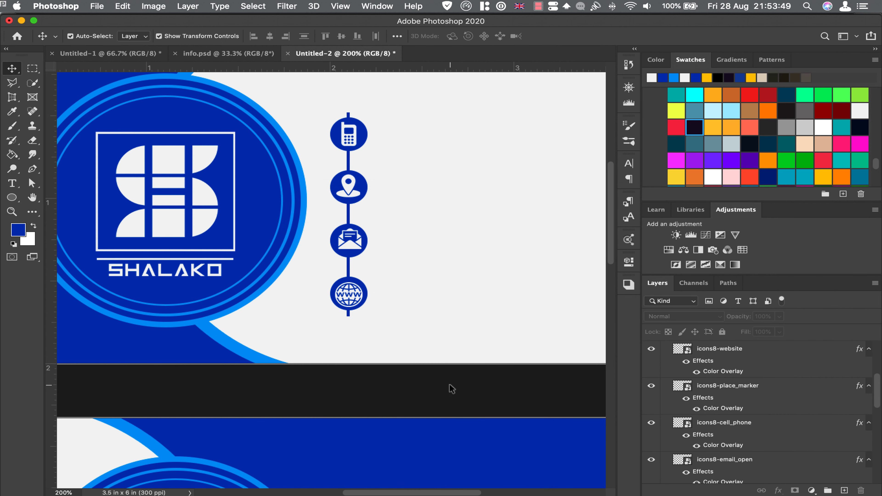
# Step: Centre the globe icon vertically on the bottom blue circle
pyautogui.click(352, 293)
pyautogui.click(403, 390)
pyautogui.click(355, 281)
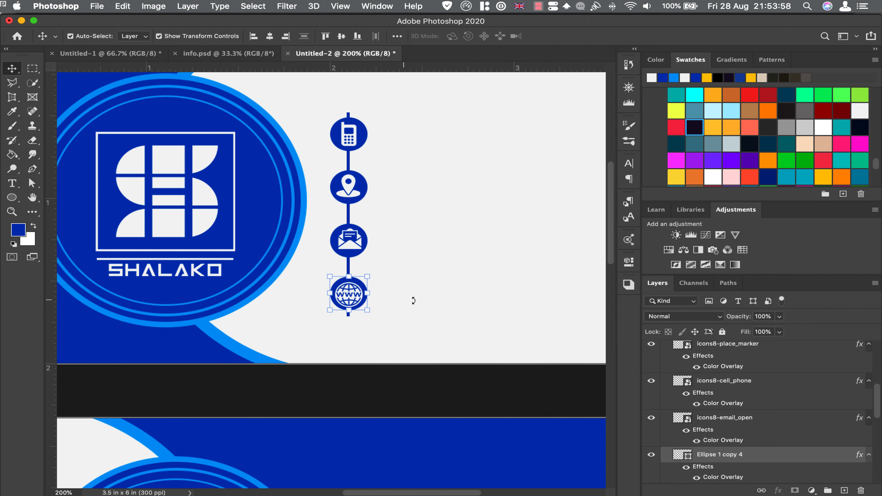
pyautogui.click(397, 36)
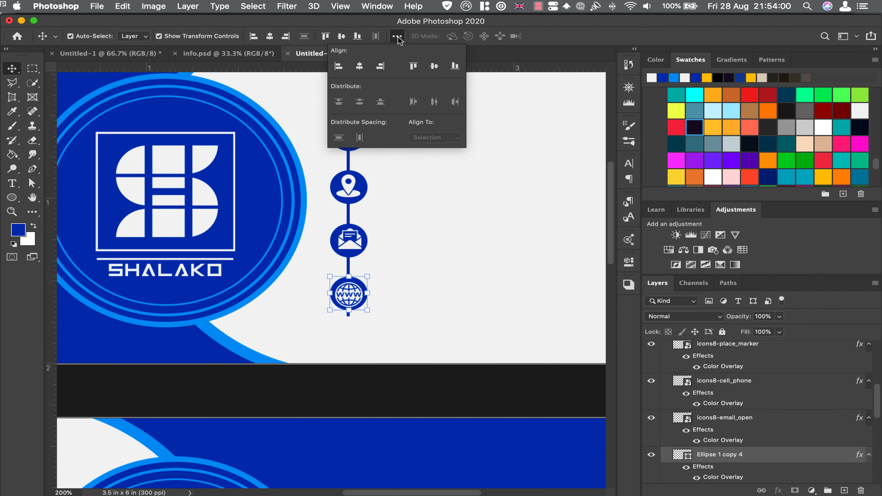
pyautogui.click(271, 36)
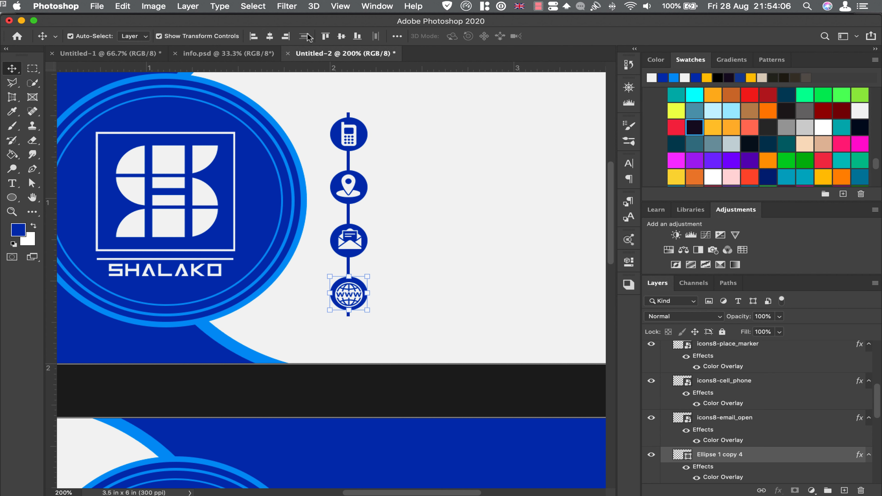
pyautogui.click(342, 36)
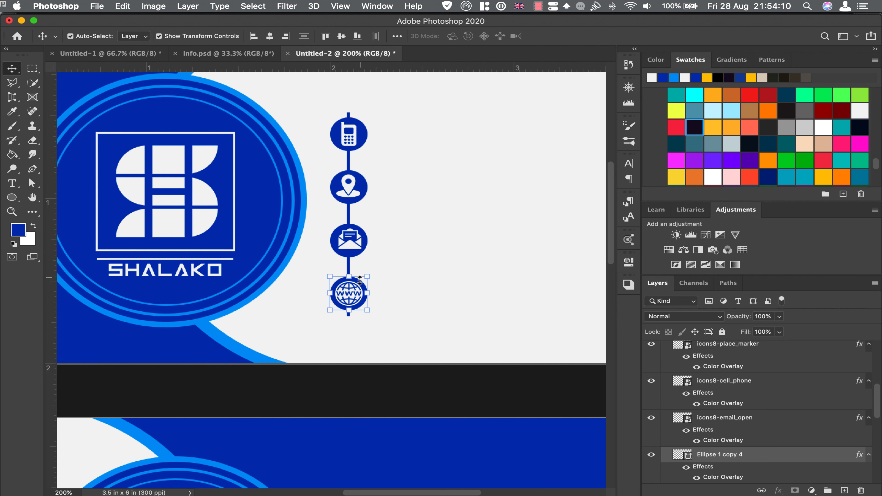
# Step: Centre the envelope and location pin icons horizontally and vertically on their circles
pyautogui.click(351, 254)
pyautogui.keyDown('shift'); pyautogui.click(351, 247); pyautogui.keyUp('shift')
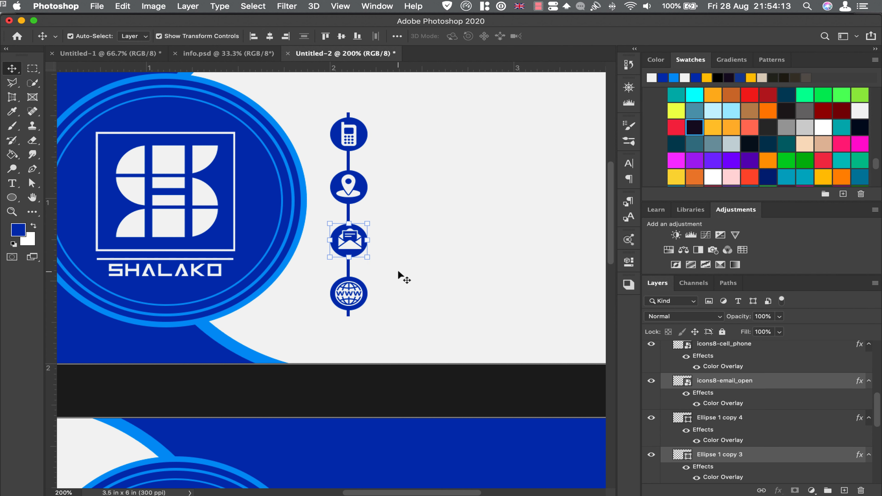
pyautogui.click(269, 36)
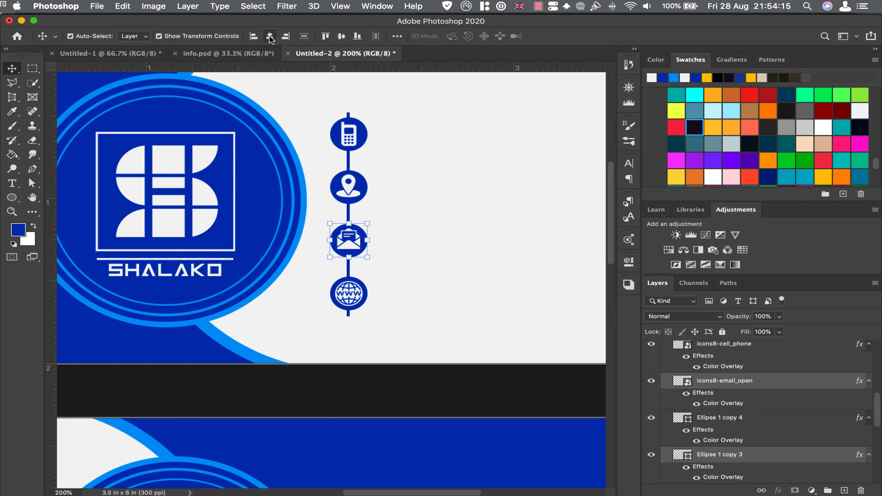
pyautogui.click(341, 36)
pyautogui.click(366, 187)
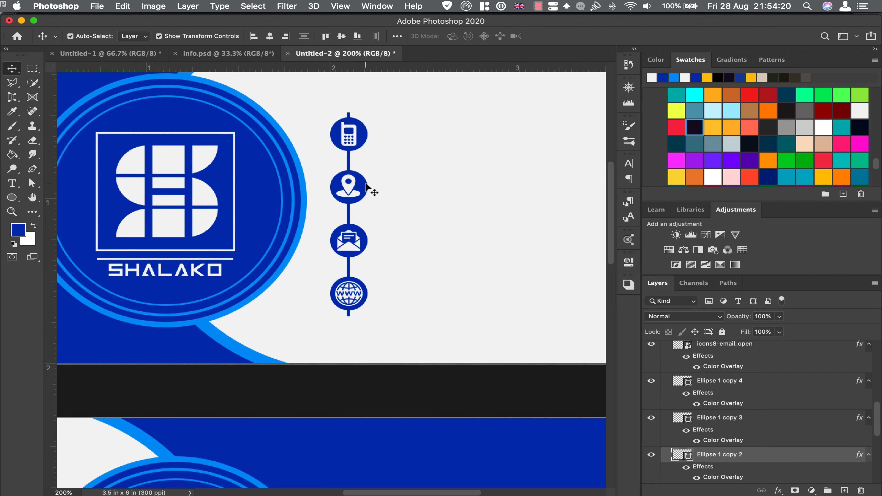
pyautogui.keyDown('shift'); pyautogui.click(348, 189); pyautogui.keyUp('shift')
pyautogui.click(272, 37)
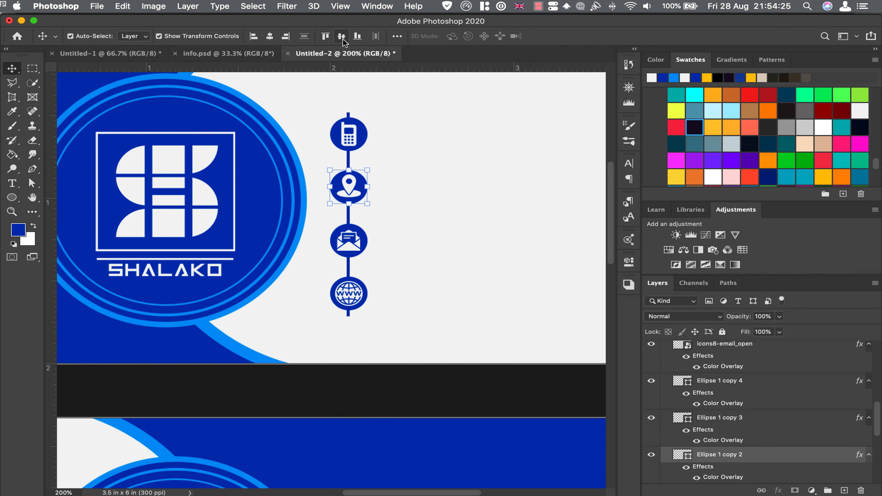
pyautogui.click(342, 36)
pyautogui.click(470, 392)
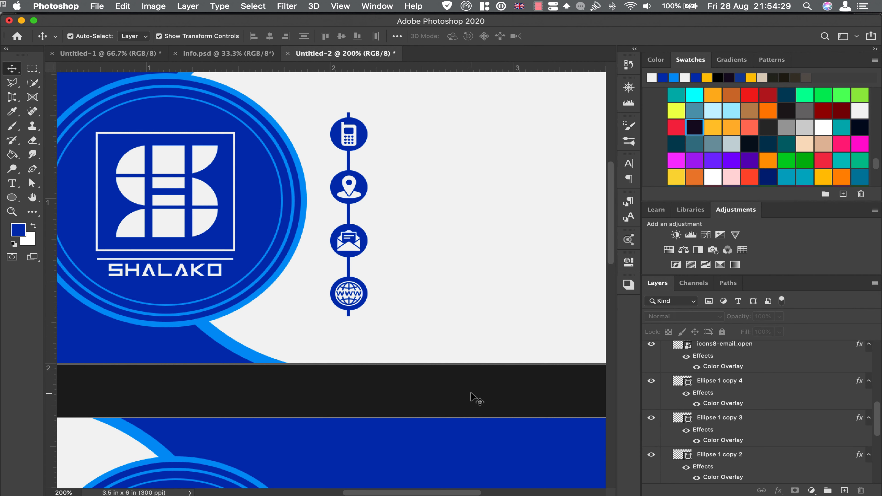
# Step: Bring the contact text layers from info.psd onto the card and set them to 16 pt
pyautogui.click(249, 55)
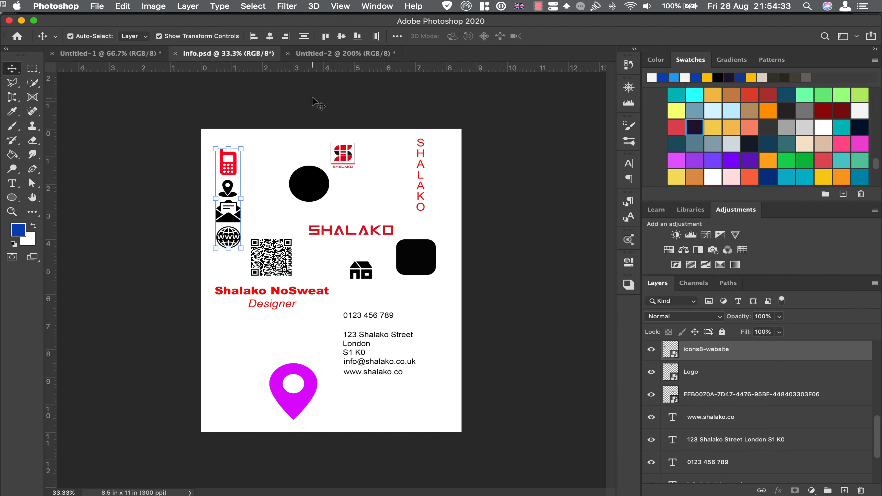
pyautogui.moveTo(332, 308)
pyautogui.mouseDown()
pyautogui.moveTo(418, 389)
pyautogui.moveTo(463, 252)
pyautogui.mouseUp()
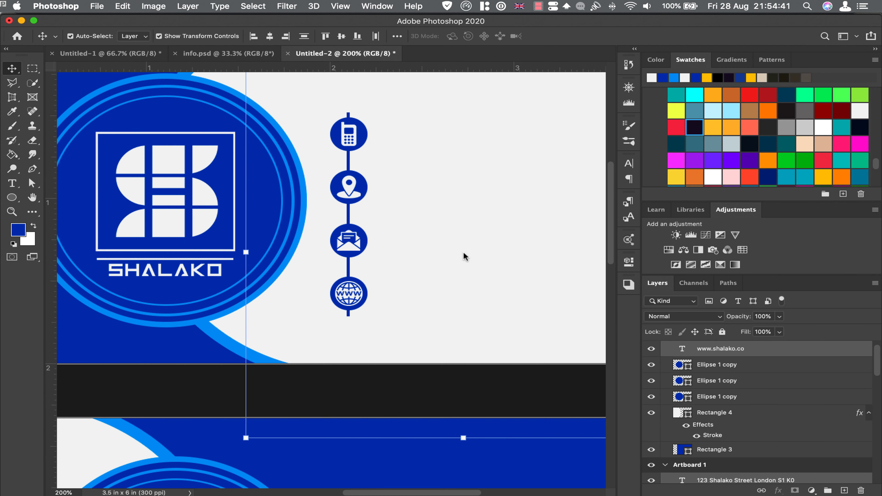
pyautogui.click(629, 164)
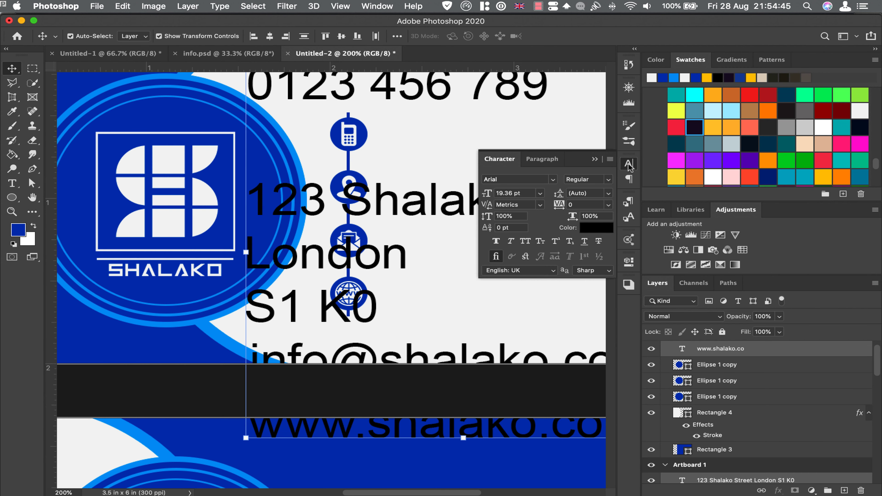
pyautogui.moveTo(489, 196); pyautogui.dragTo(492, 196)
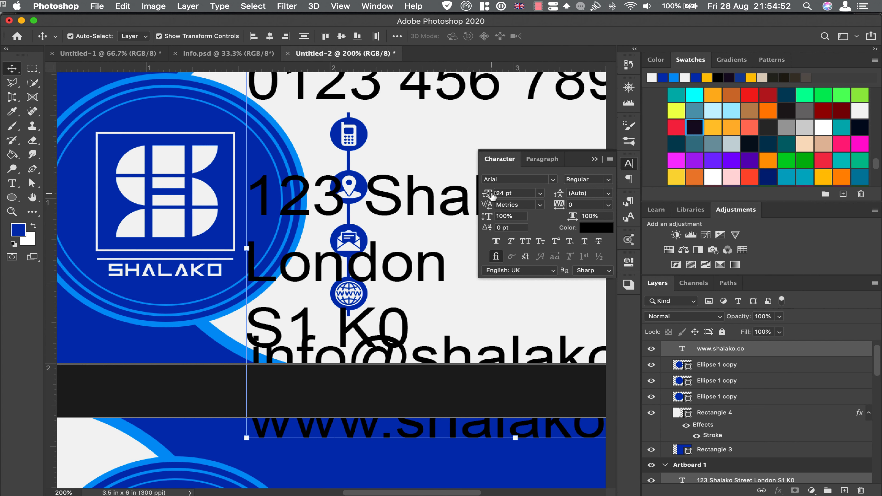
pyautogui.moveTo(489, 194); pyautogui.dragTo(481, 195)
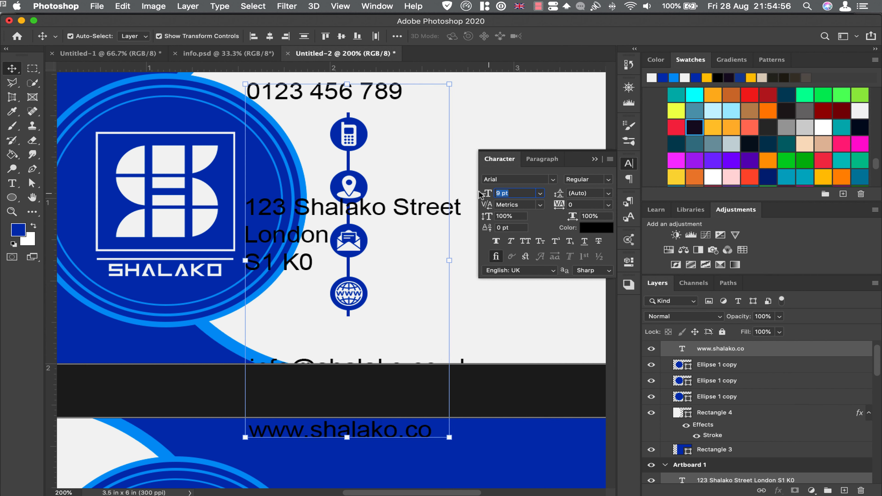
pyautogui.click(440, 187)
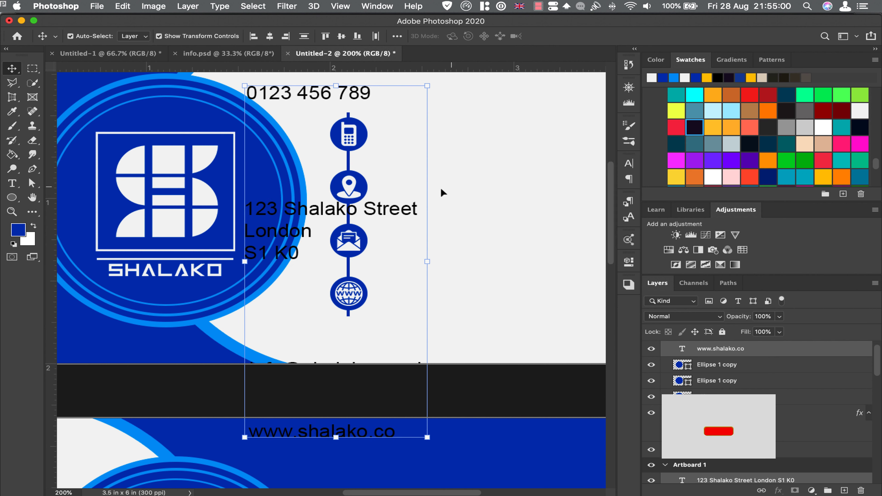
# Step: Scale the contact text block to about 60% and place it right of the icon column
pyautogui.moveTo(290, 212); pyautogui.dragTo(383, 235)
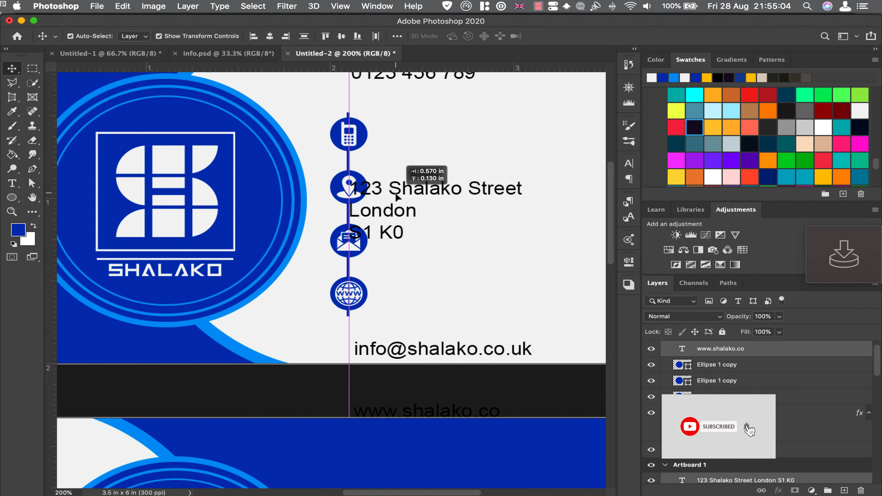
pyautogui.moveTo(520, 109); pyautogui.dragTo(498, 270)
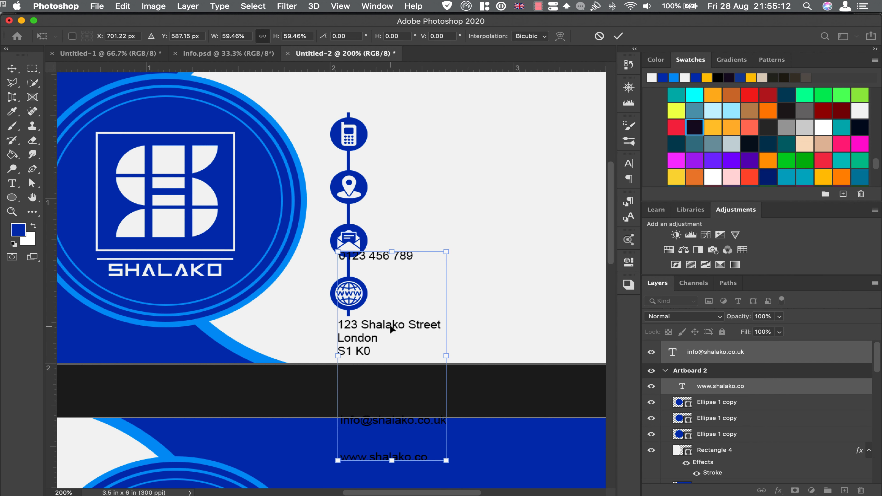
pyautogui.moveTo(382, 330)
pyautogui.mouseDown()
pyautogui.moveTo(472, 194)
pyautogui.moveTo(457, 209)
pyautogui.mouseUp()
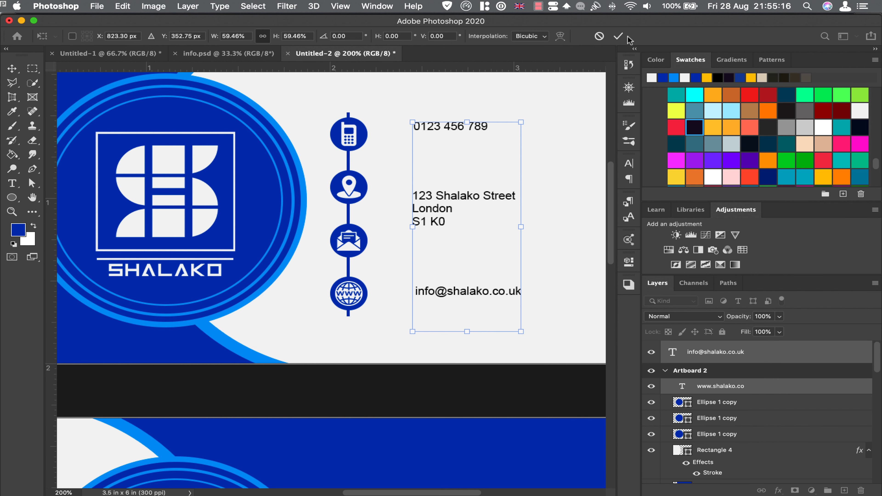
pyautogui.click(618, 36)
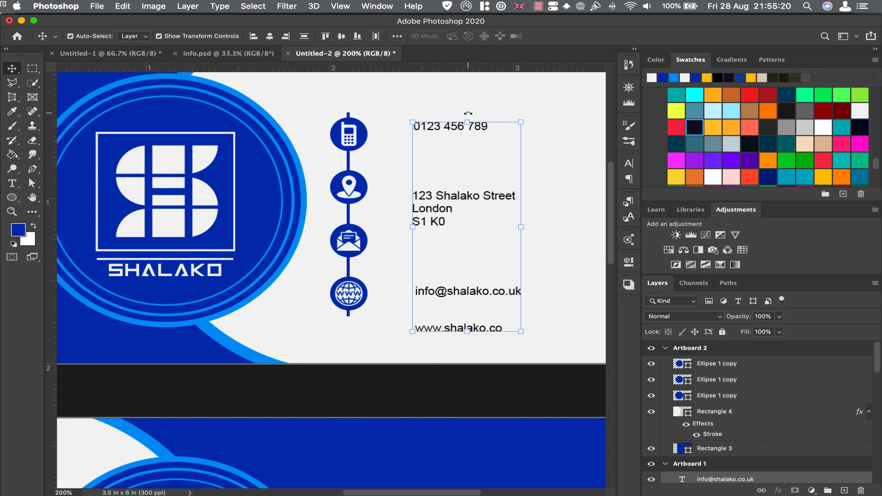
# Step: Place the phone number at 8 pt beside its icon, adding a vertical guide right of the icons
pyautogui.click(548, 133)
pyautogui.moveTo(437, 127); pyautogui.dragTo(401, 135)
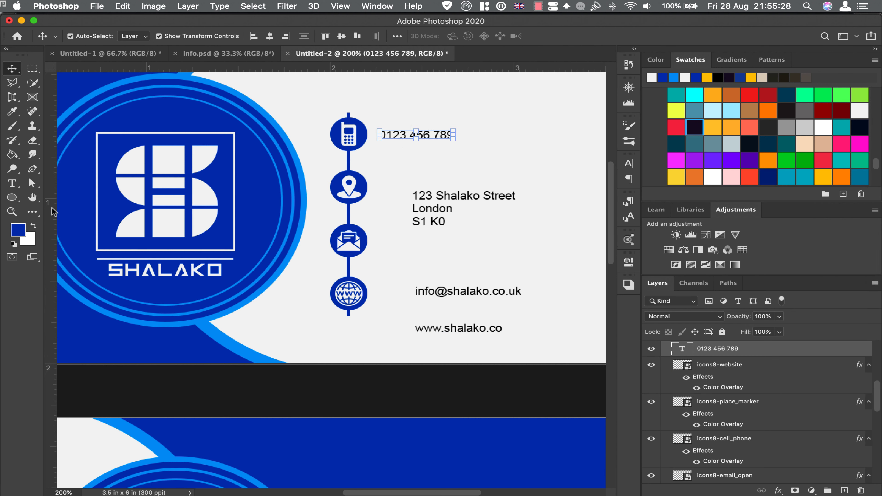
pyautogui.moveTo(52, 212); pyautogui.dragTo(378, 210)
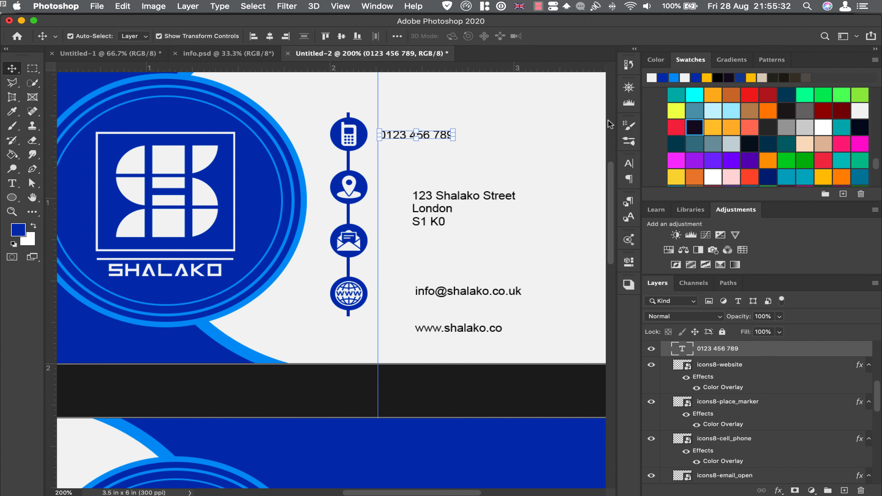
pyautogui.click(629, 164)
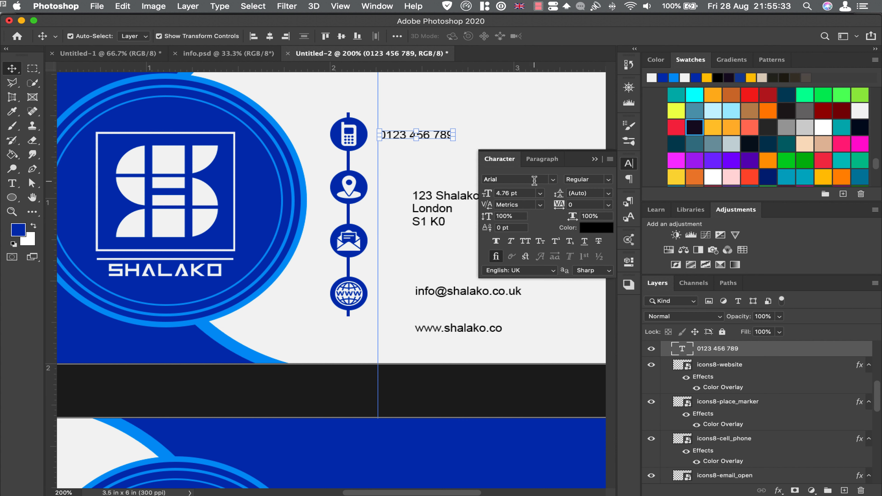
pyautogui.click(540, 198)
pyautogui.click(521, 225)
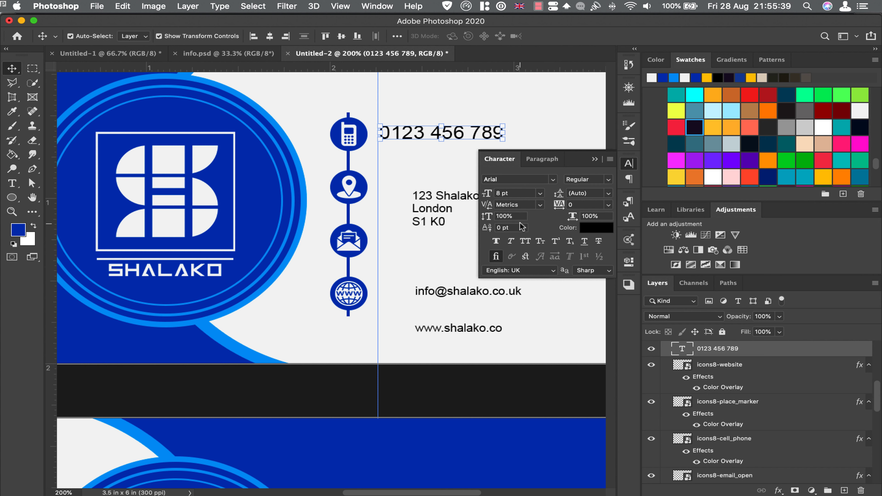
pyautogui.click(594, 159)
# Step: Set the address to 8 pt and align it level with the location pin
pyautogui.moveTo(450, 200); pyautogui.dragTo(416, 180)
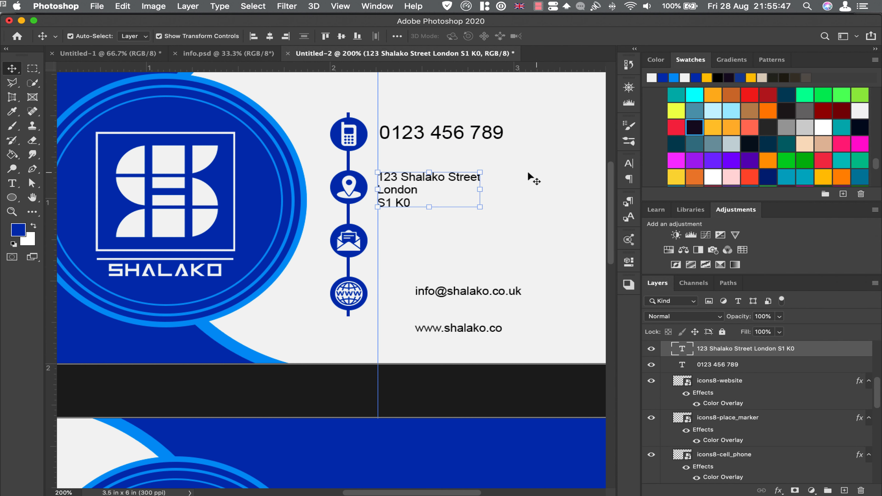
pyautogui.click(629, 163)
pyautogui.click(539, 193)
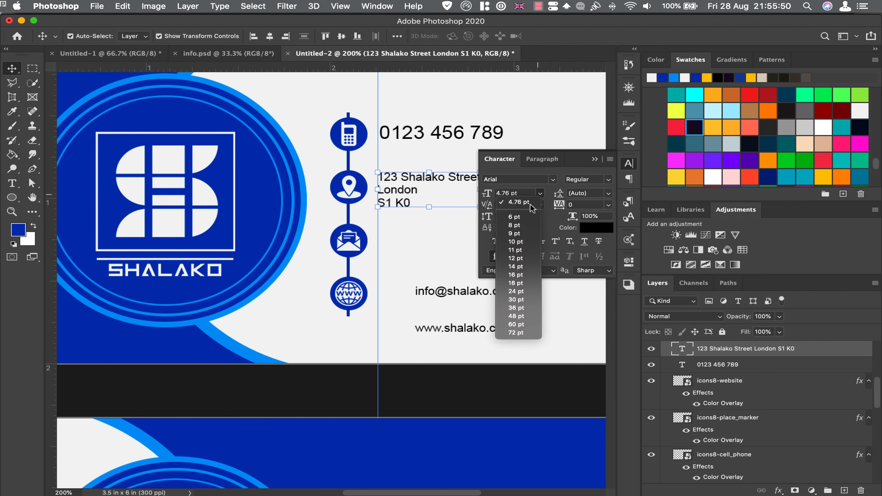
pyautogui.click(524, 225)
pyautogui.click(594, 160)
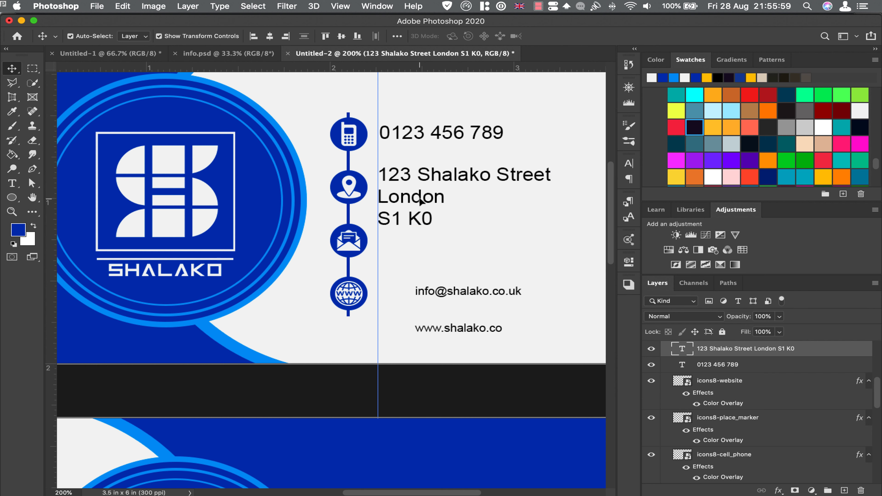
pyautogui.moveTo(419, 200); pyautogui.dragTo(420, 197)
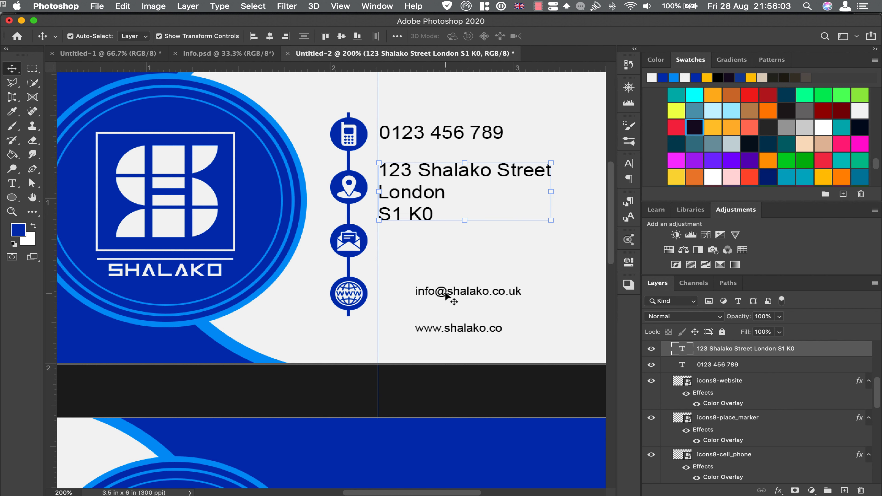
# Step: Move the e-mail address beside the envelope icon and set it to 8 pt
pyautogui.moveTo(445, 293); pyautogui.dragTo(408, 246)
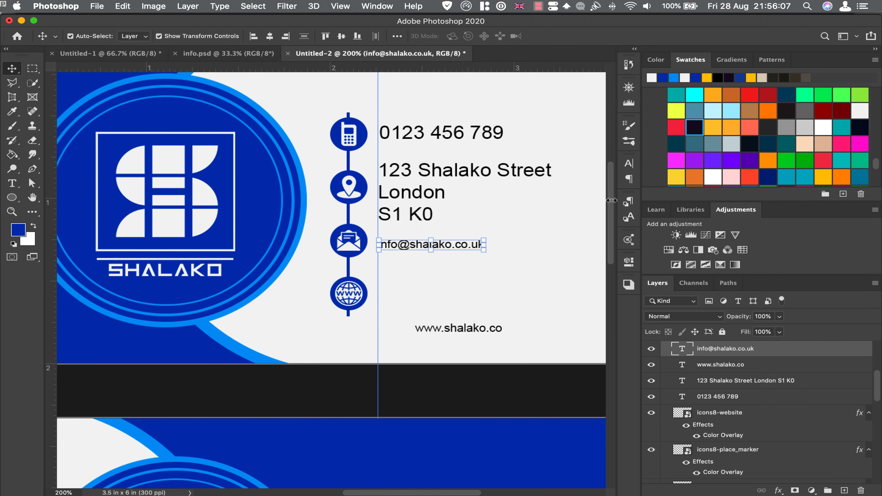
pyautogui.click(628, 163)
pyautogui.click(540, 194)
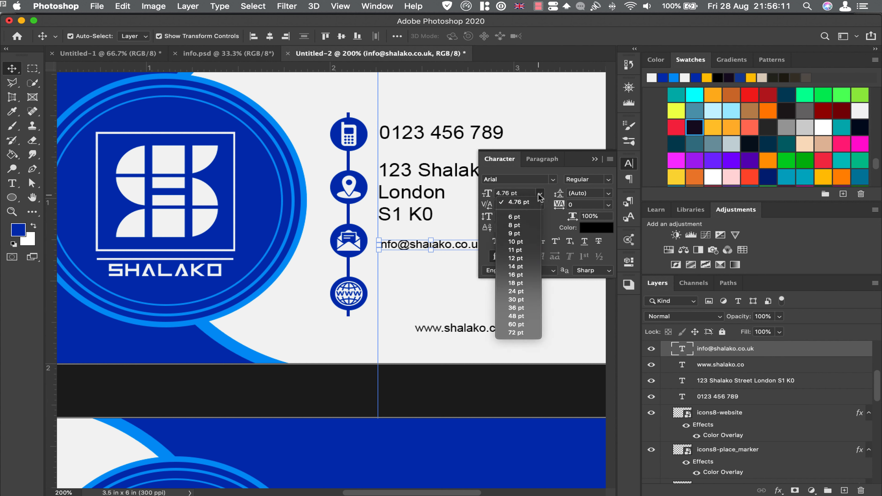
pyautogui.click(517, 225)
pyautogui.click(595, 160)
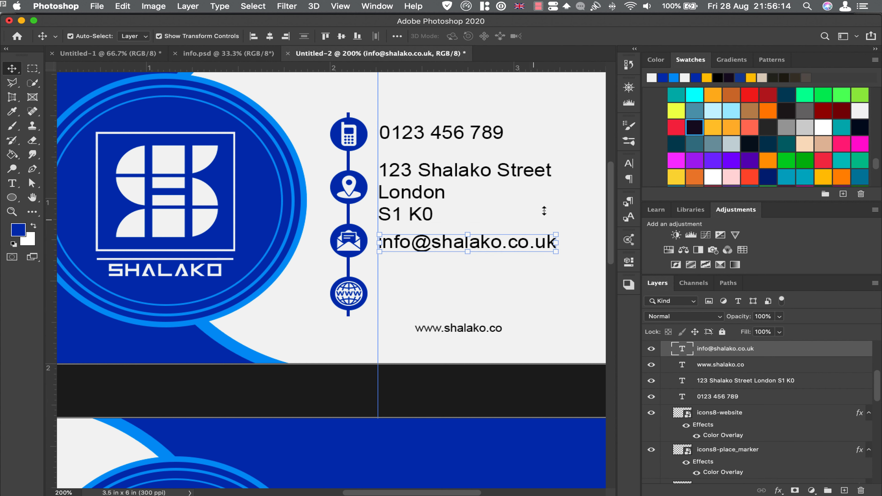
pyautogui.moveTo(472, 334); pyautogui.dragTo(435, 296)
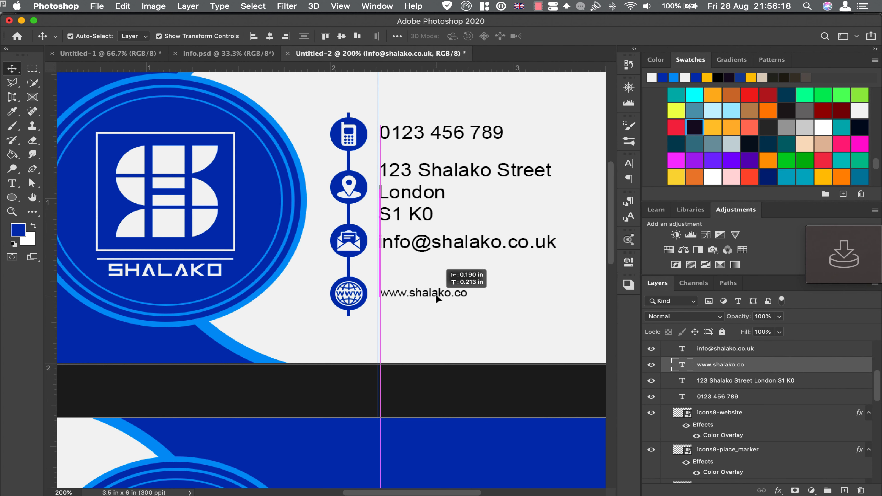
pyautogui.click(628, 164)
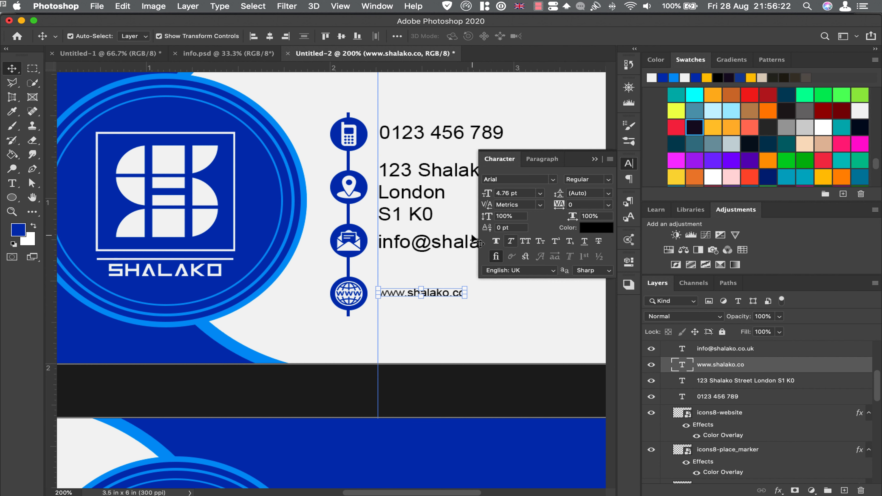
pyautogui.click(541, 193)
pyautogui.click(514, 225)
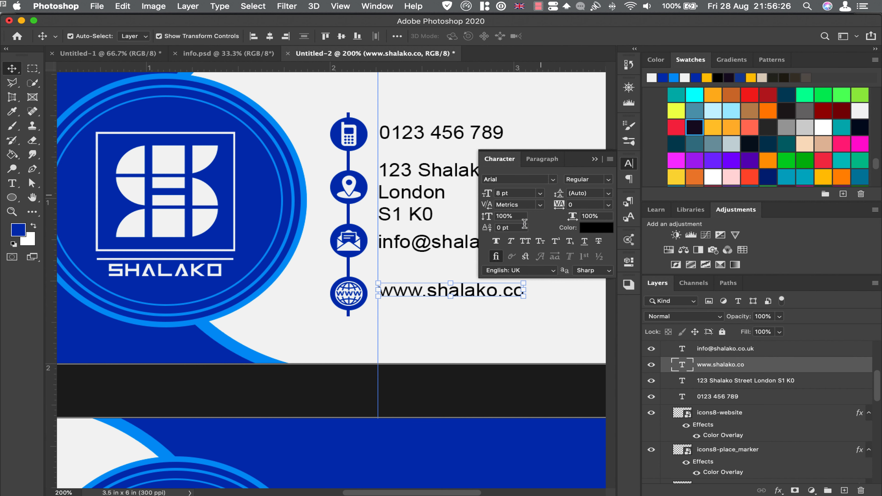
pyautogui.moveTo(462, 295); pyautogui.dragTo(460, 300)
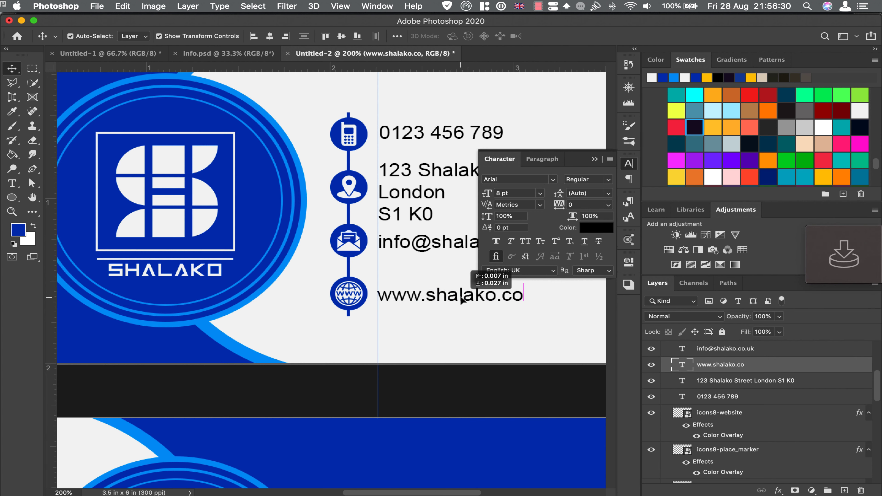
pyautogui.click(595, 160)
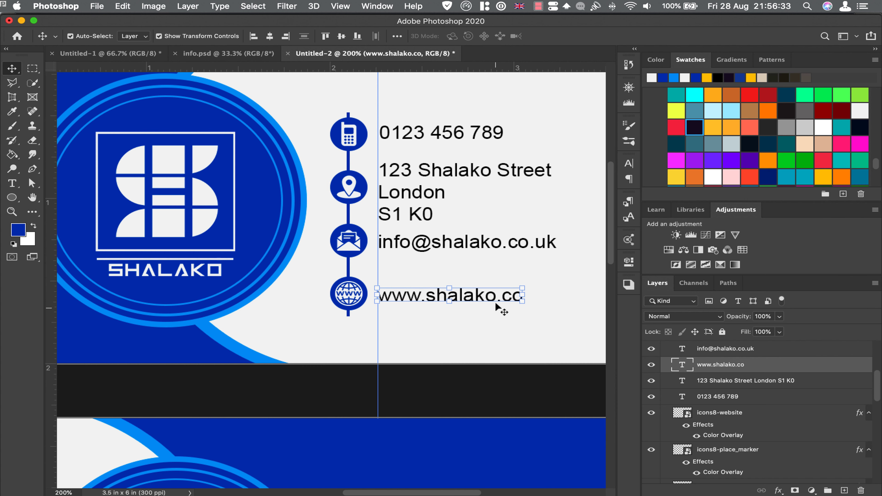
pyautogui.click(500, 375)
# Step: Copy the 'Link to channel' QR code layer from info.psd onto the back card
pyautogui.press('super+minus')
pyautogui.press('super+minus')
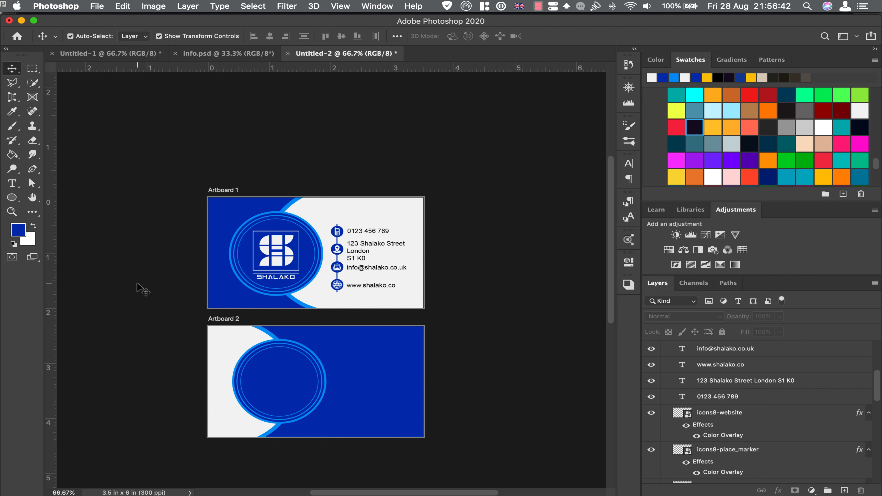
pyautogui.click(228, 53)
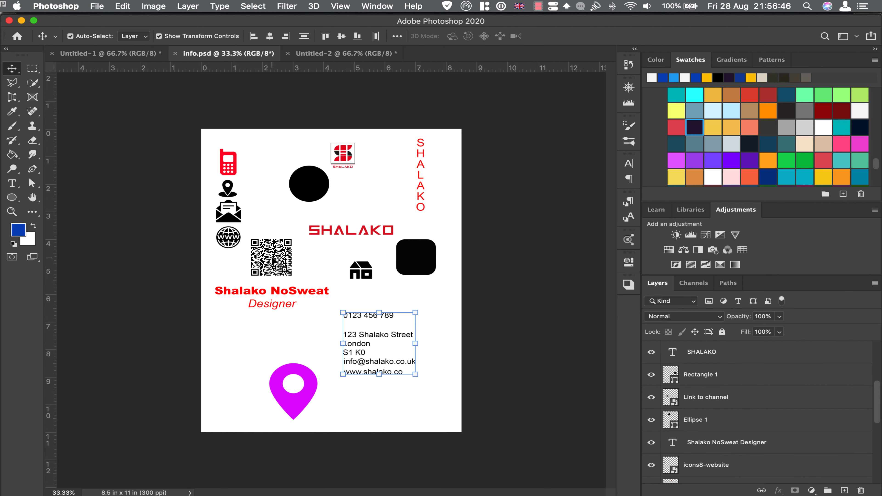
pyautogui.click(274, 260)
pyautogui.click(338, 53)
pyautogui.moveTo(287, 347); pyautogui.dragTo(286, 343)
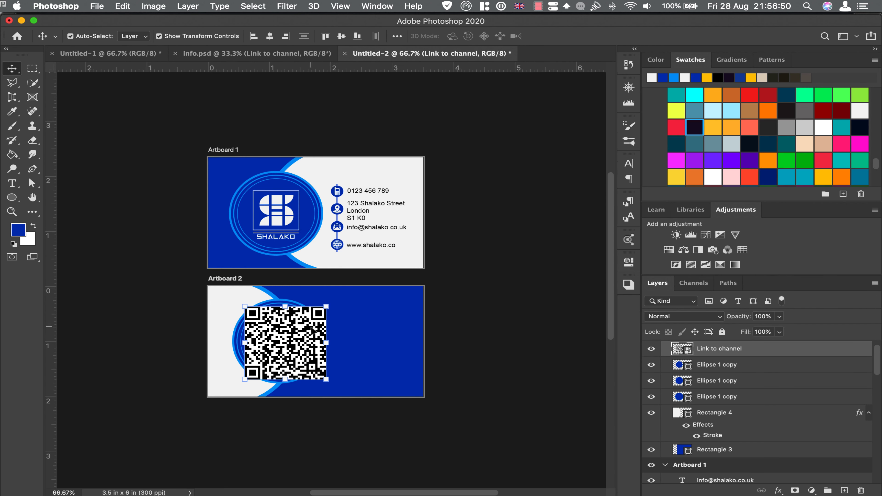
# Step: Scale the QR code to 13.86% and centre it inside the blue circle
pyautogui.press('super+t')
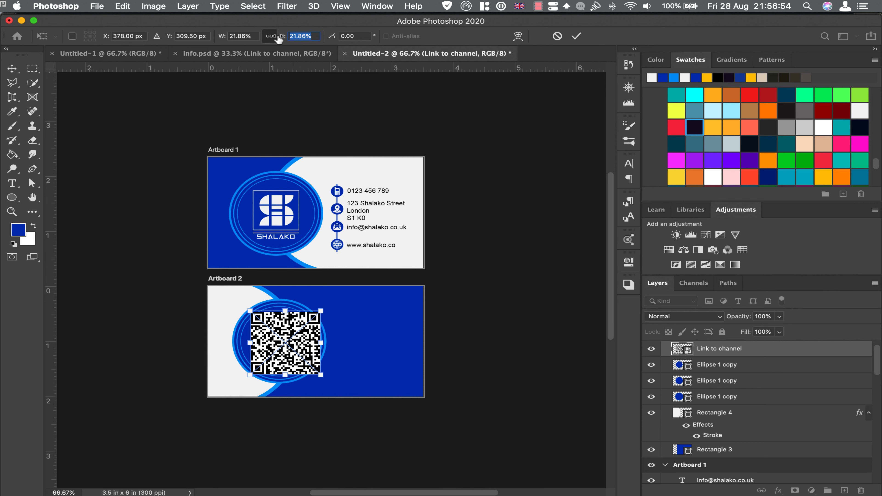
pyautogui.moveTo(282, 39); pyautogui.dragTo(273, 39)
pyautogui.moveTo(284, 348); pyautogui.dragTo(280, 345)
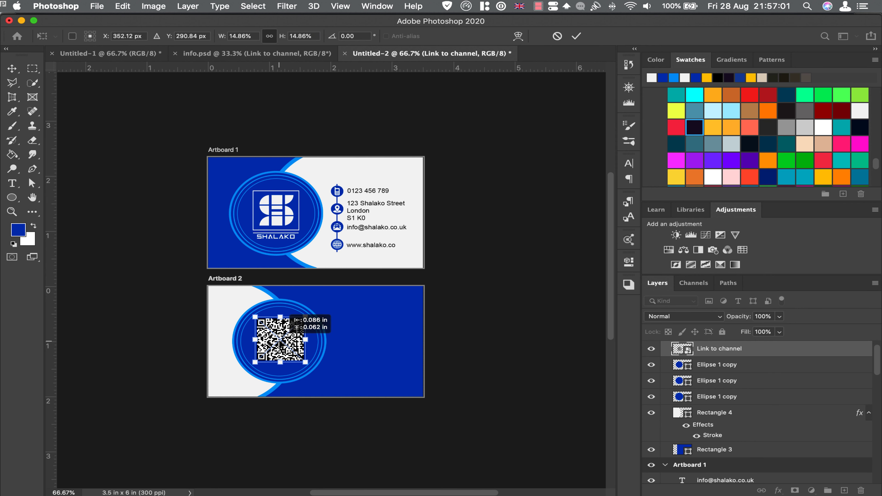
pyautogui.moveTo(277, 40); pyautogui.dragTo(275, 40)
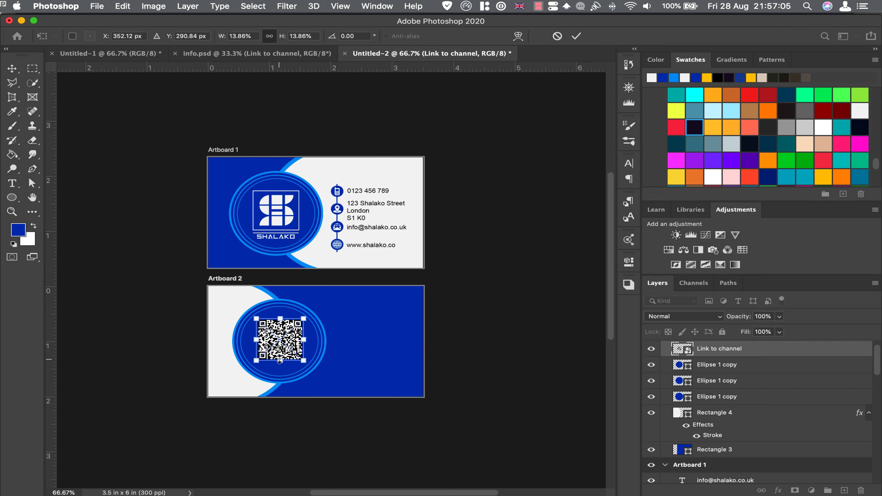
pyautogui.moveTo(285, 342); pyautogui.dragTo(283, 343)
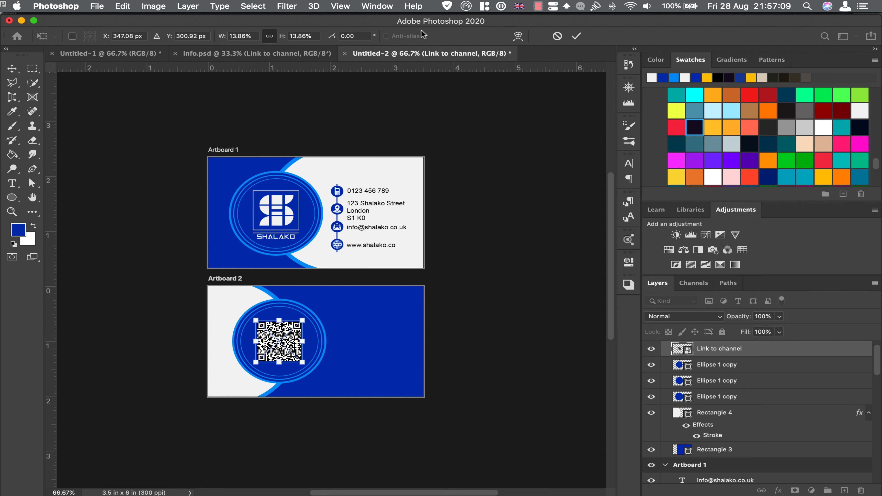
pyautogui.click(576, 36)
pyautogui.click(462, 252)
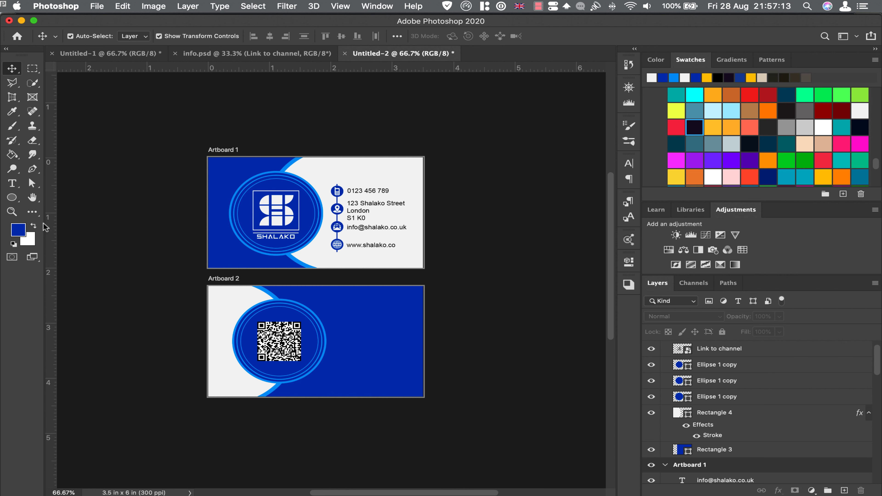
# Step: Zoom in, select the icons8-website globe layer and Option-drag a copy onto Artboard 2
pyautogui.press('z')
pyautogui.moveTo(213, 157); pyautogui.dragTo(453, 403)
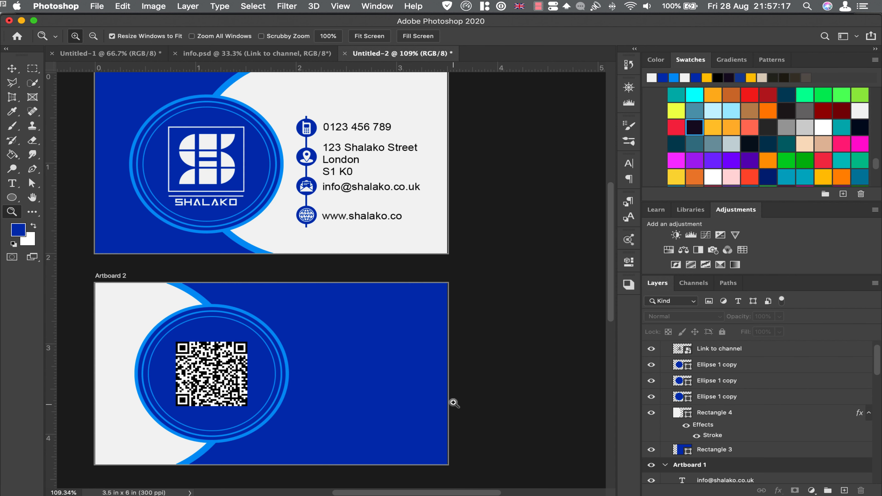
pyautogui.press('v')
pyautogui.click(306, 214)
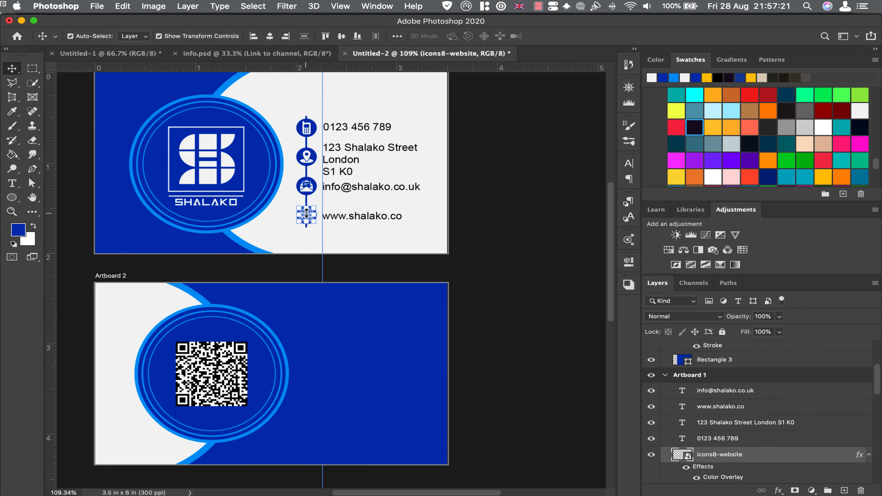
pyautogui.click(11, 212)
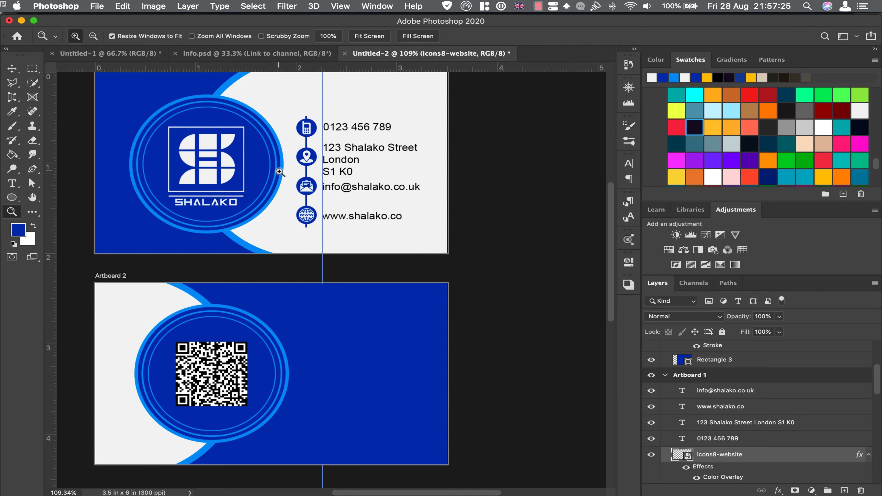
pyautogui.moveTo(255, 142)
pyautogui.mouseDown()
pyautogui.moveTo(470, 338)
pyautogui.moveTo(466, 378)
pyautogui.mouseUp()
pyautogui.press('v')
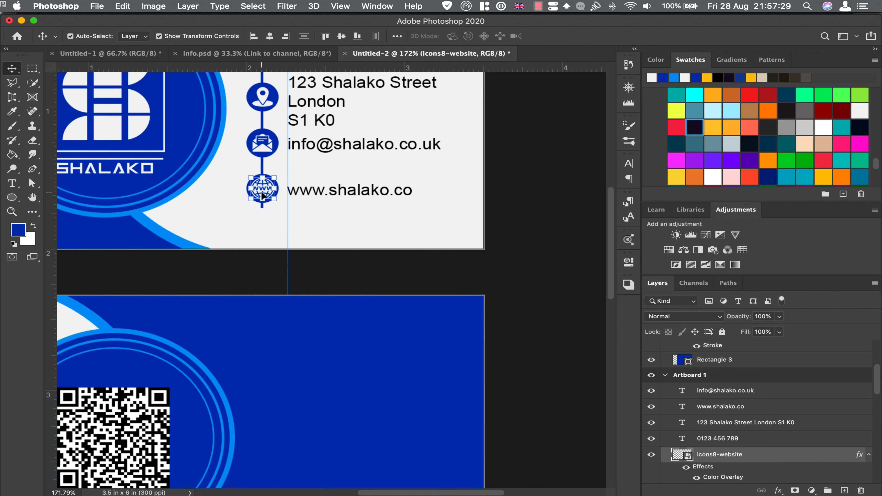
pyautogui.moveTo(263, 188); pyautogui.dragTo(348, 372)
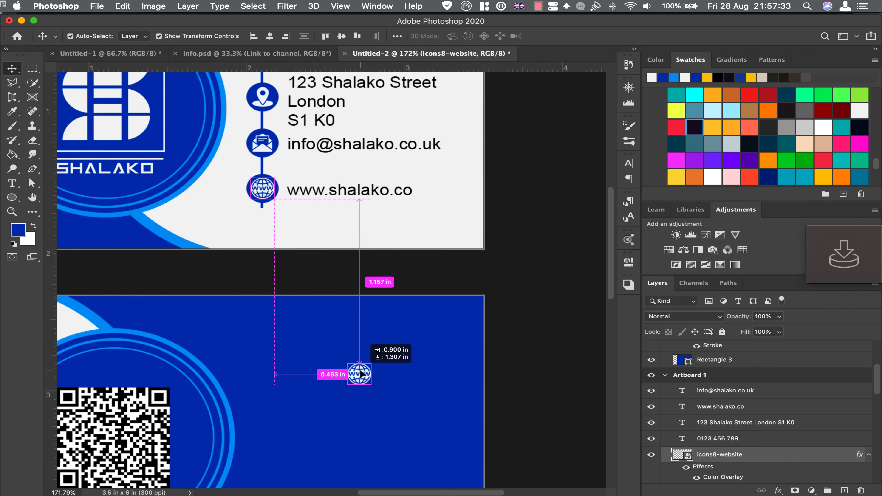
pyautogui.click(353, 196)
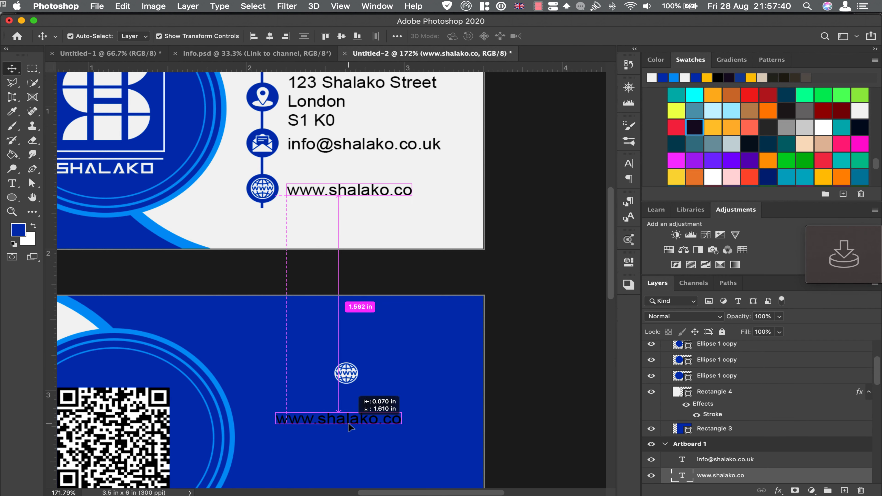
pyautogui.moveTo(360, 193); pyautogui.dragTo(357, 450)
pyautogui.scroll(-3, 381, 380)
pyautogui.scroll(-2, 374, 369)
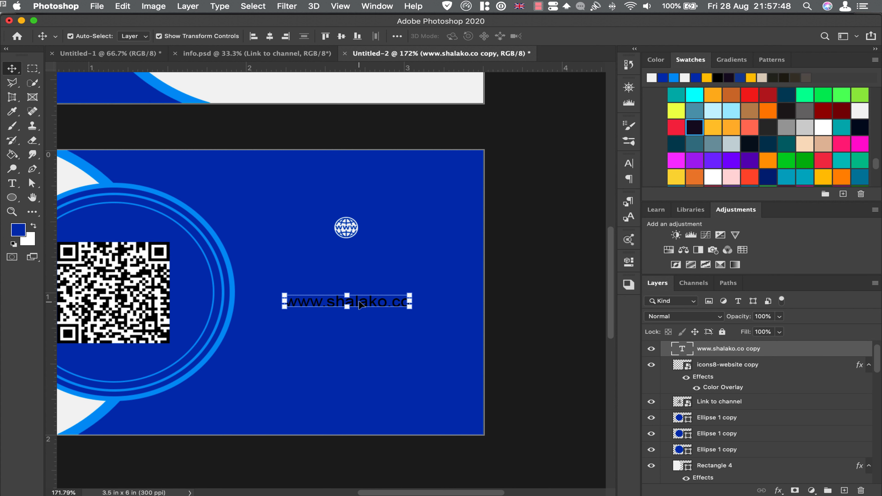
pyautogui.moveTo(362, 306); pyautogui.dragTo(342, 359)
# Step: Enlarge the globe copy to 6.30% and position it above the website text
pyautogui.click(350, 227)
pyautogui.click(359, 214)
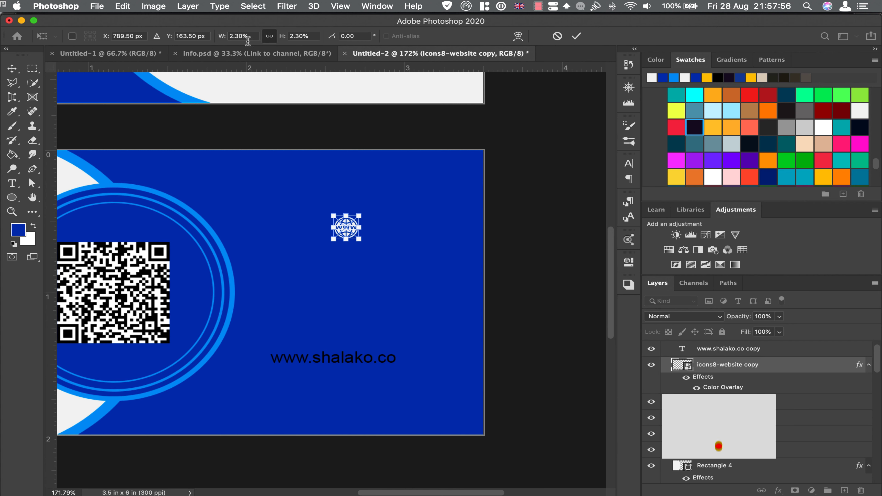
pyautogui.moveTo(277, 39); pyautogui.dragTo(285, 38)
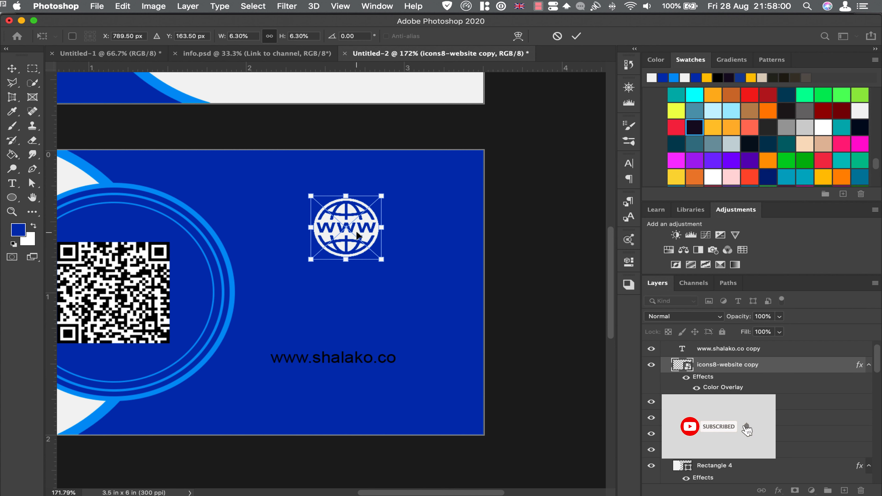
pyautogui.moveTo(346, 230); pyautogui.dragTo(341, 268)
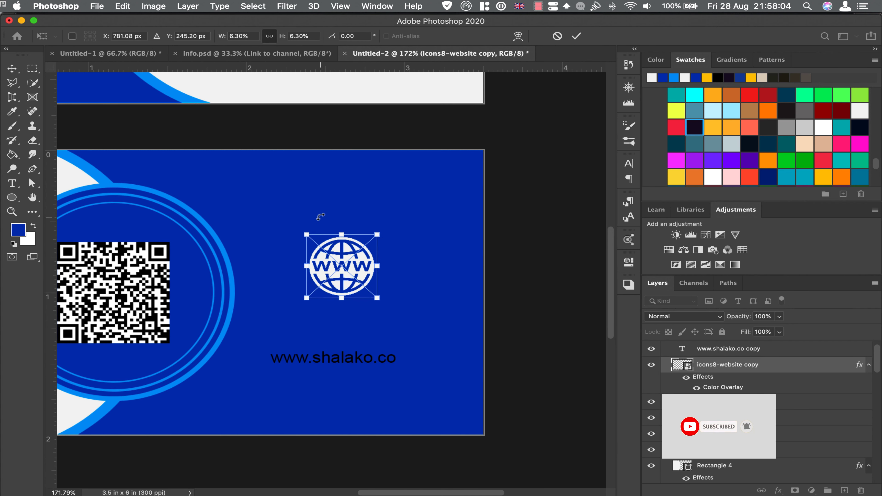
pyautogui.press('Return')
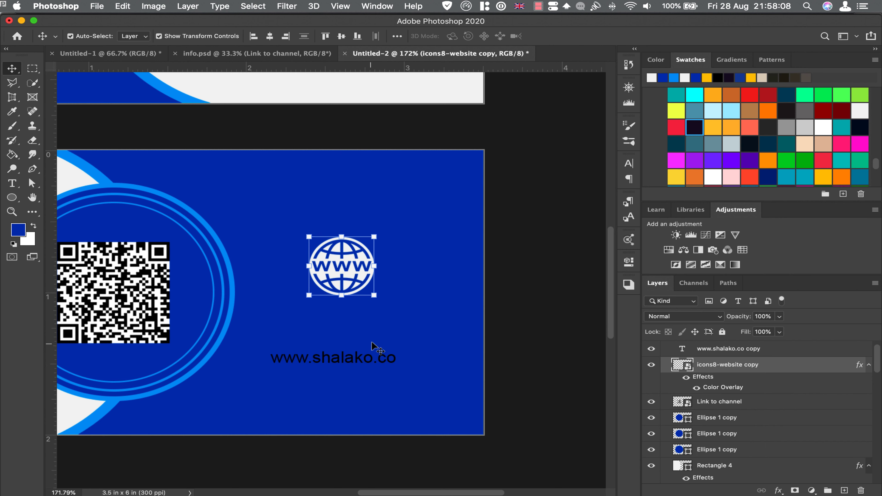
pyautogui.click(364, 360)
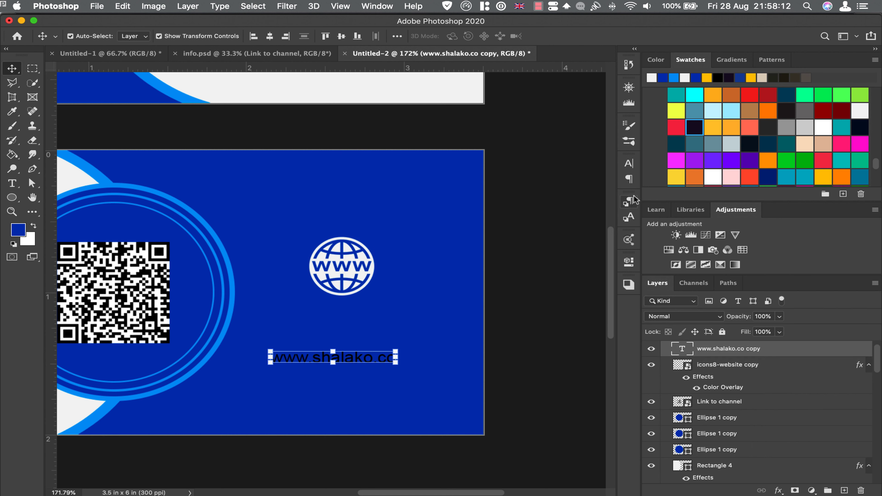
pyautogui.click(629, 163)
pyautogui.click(596, 228)
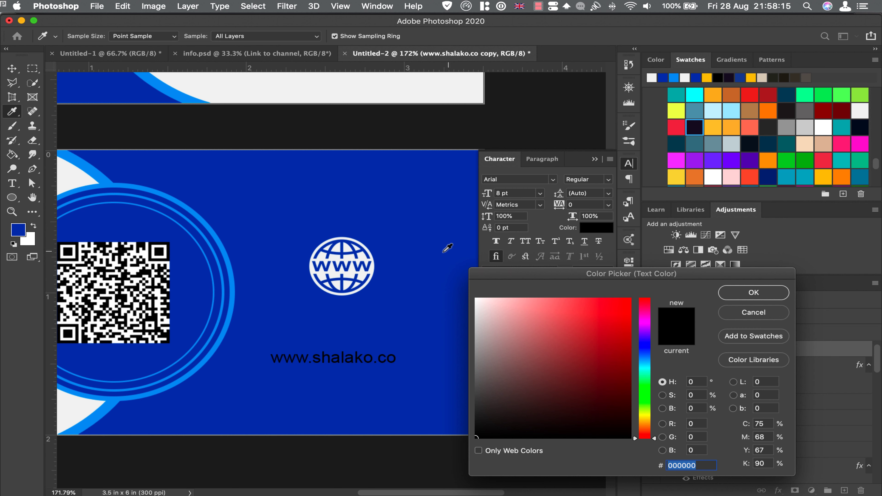
pyautogui.click(362, 255)
pyautogui.click(754, 293)
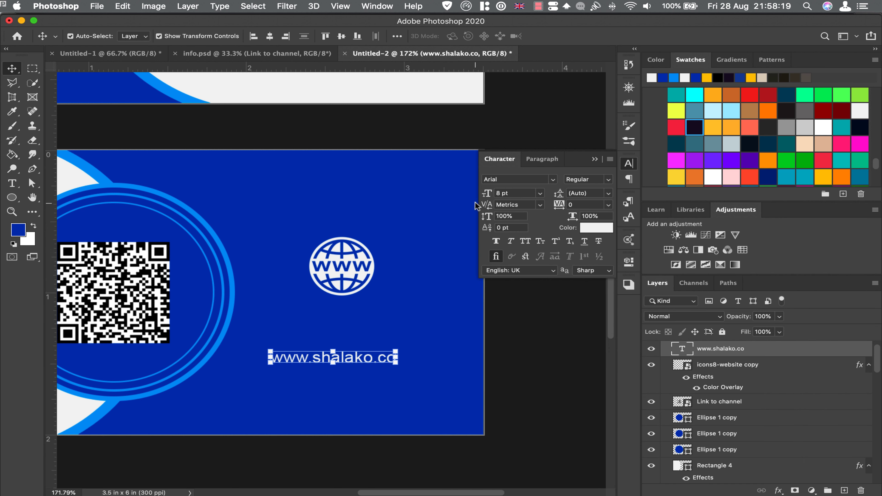
pyautogui.moveTo(486, 196); pyautogui.dragTo(487, 197)
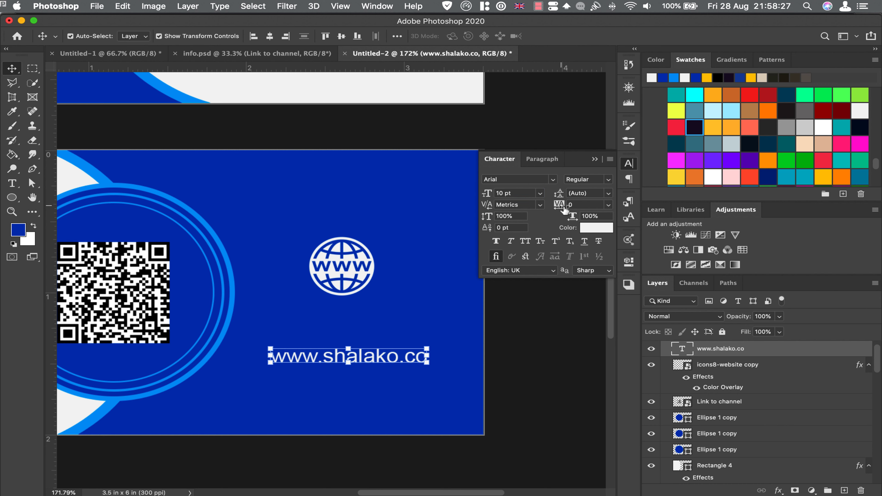
pyautogui.moveTo(564, 209); pyautogui.dragTo(481, 313)
pyautogui.moveTo(416, 358); pyautogui.dragTo(394, 353)
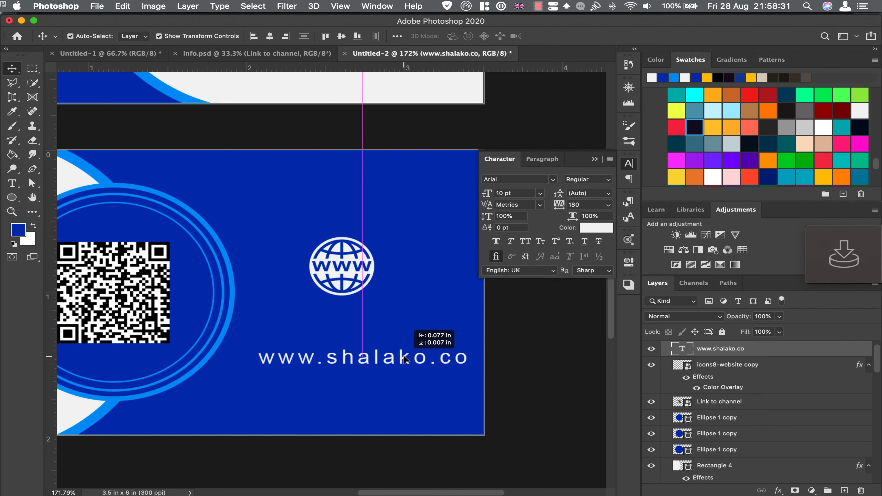
pyautogui.click(528, 291)
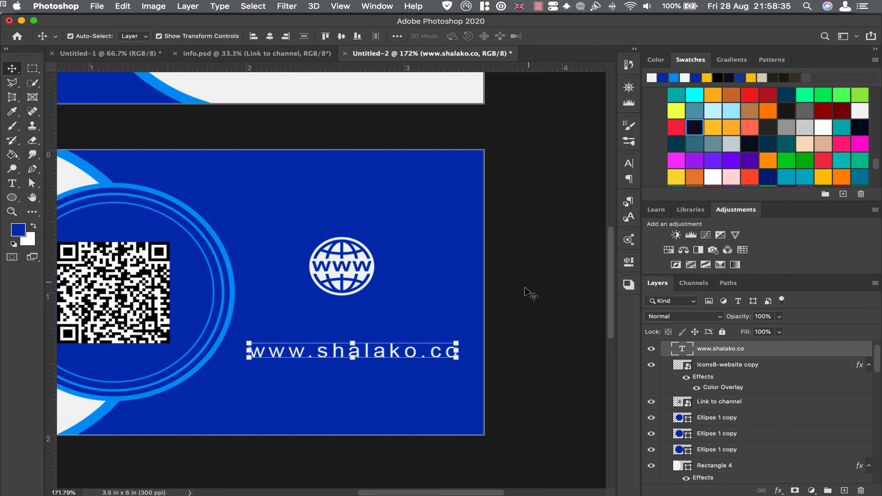
pyautogui.press('super+0')
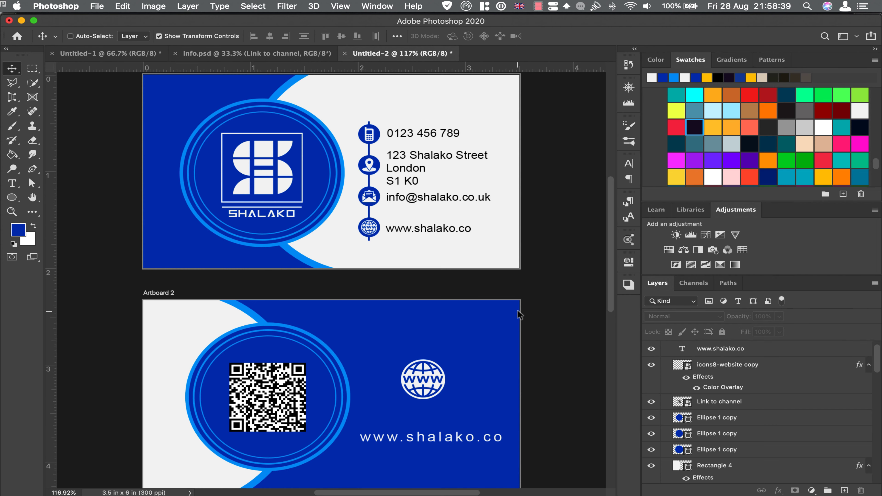
# Step: Drag the red name-and-Designer text layer from info.psd onto the front card
pyautogui.press('super+0')
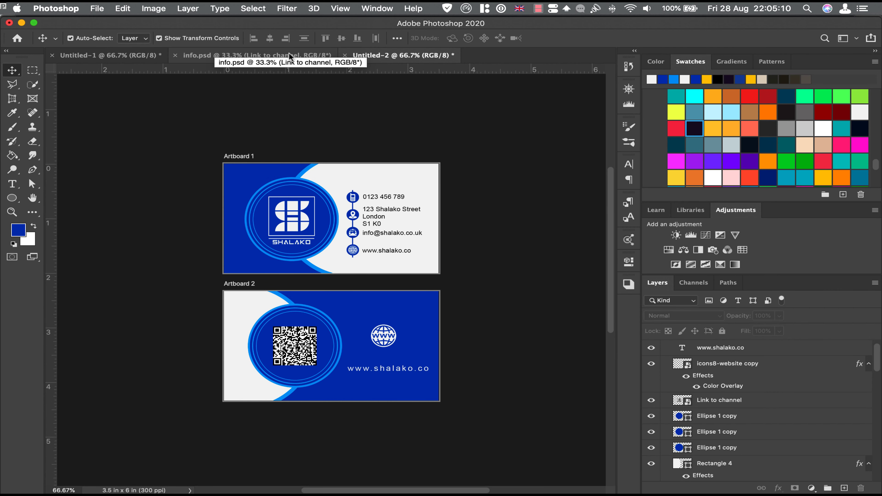
pyautogui.click(288, 53)
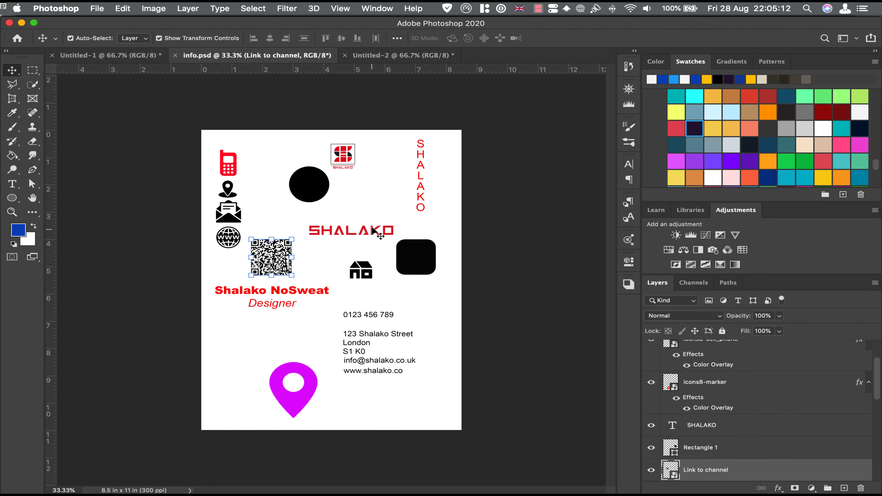
pyautogui.moveTo(279, 296)
pyautogui.mouseDown()
pyautogui.moveTo(393, 56)
pyautogui.moveTo(396, 158)
pyautogui.moveTo(382, 177)
pyautogui.mouseUp()
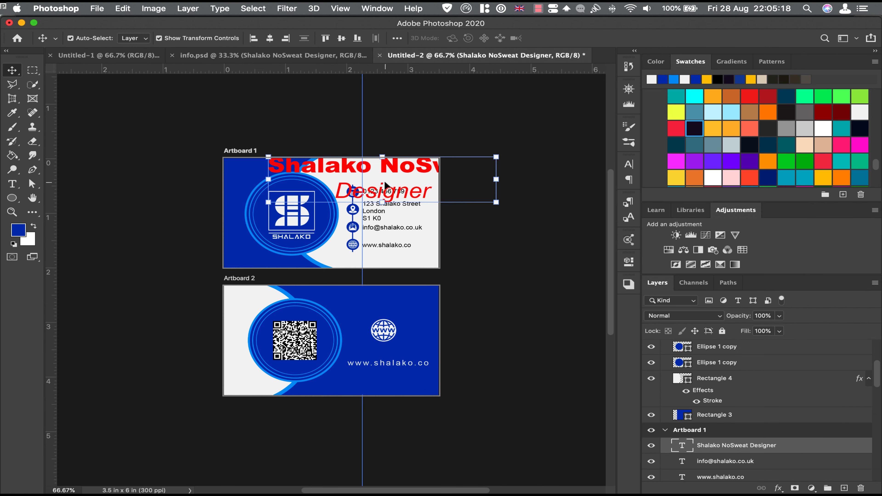
# Step: Set the heading to 9 pt and colour it with the card's blue 083baf
pyautogui.click(629, 165)
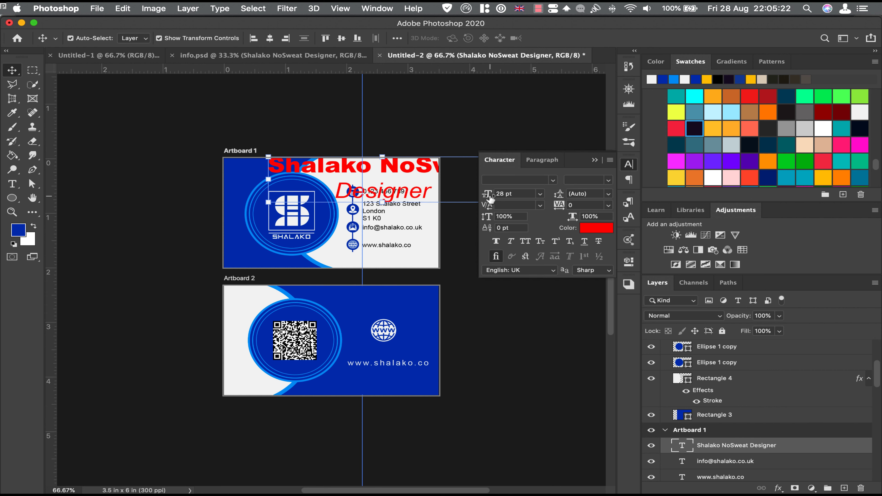
pyautogui.moveTo(489, 198); pyautogui.dragTo(481, 197)
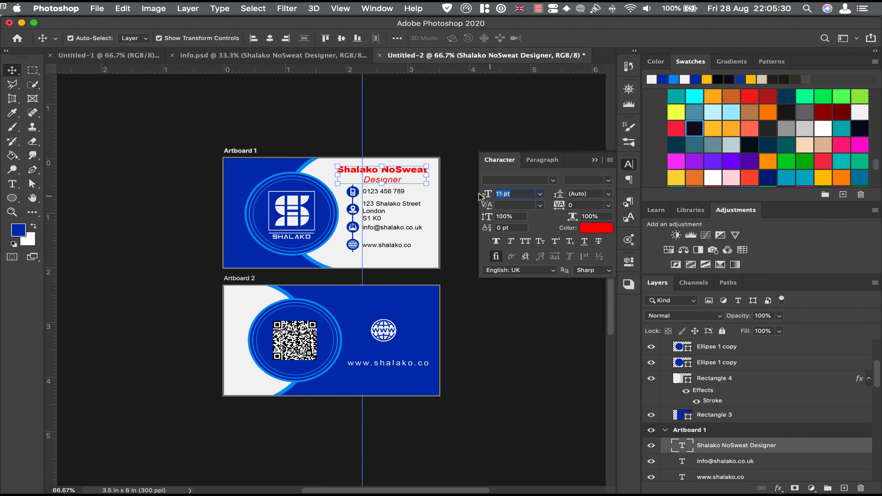
pyautogui.moveTo(481, 197); pyautogui.dragTo(477, 195)
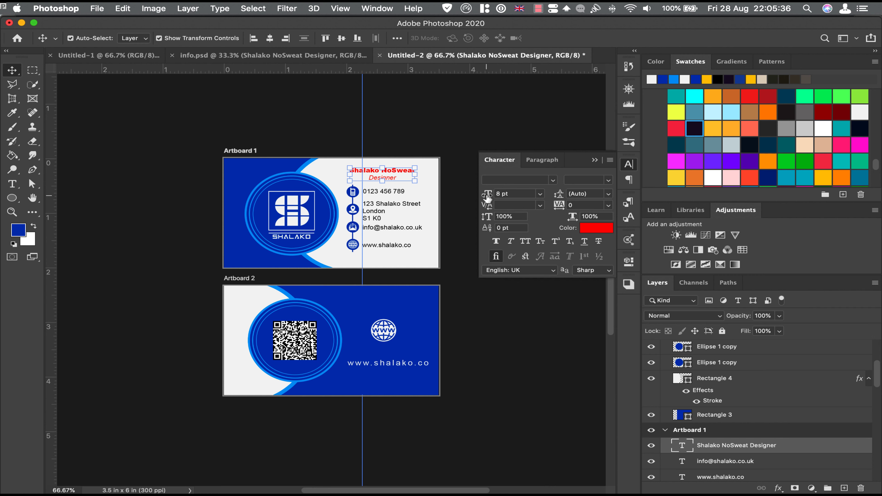
pyautogui.moveTo(487, 198); pyautogui.dragTo(490, 198)
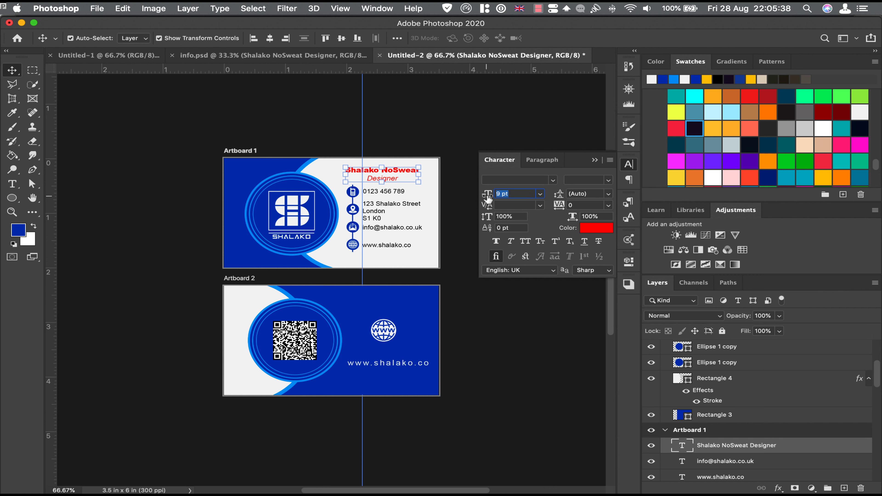
pyautogui.click(598, 231)
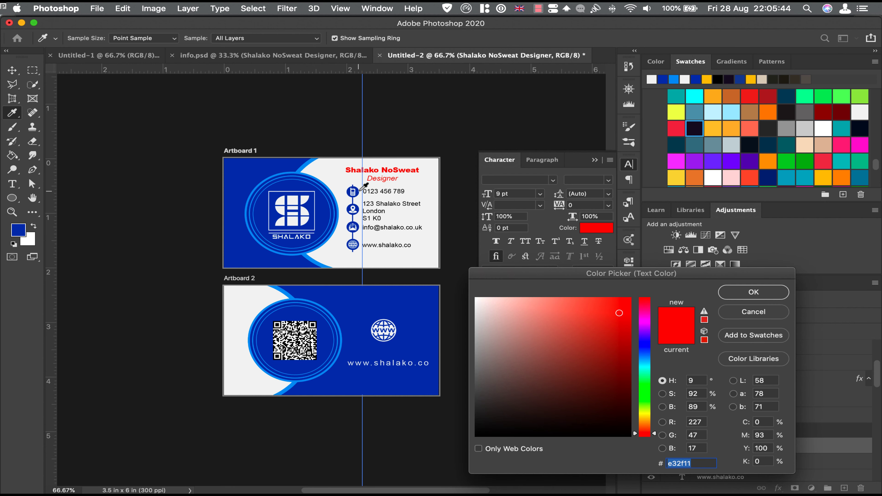
pyautogui.click(370, 190)
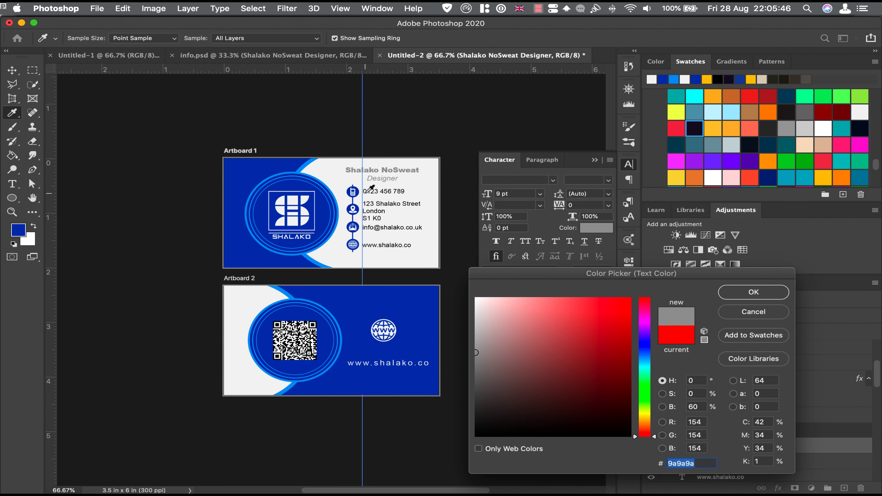
pyautogui.click(358, 193)
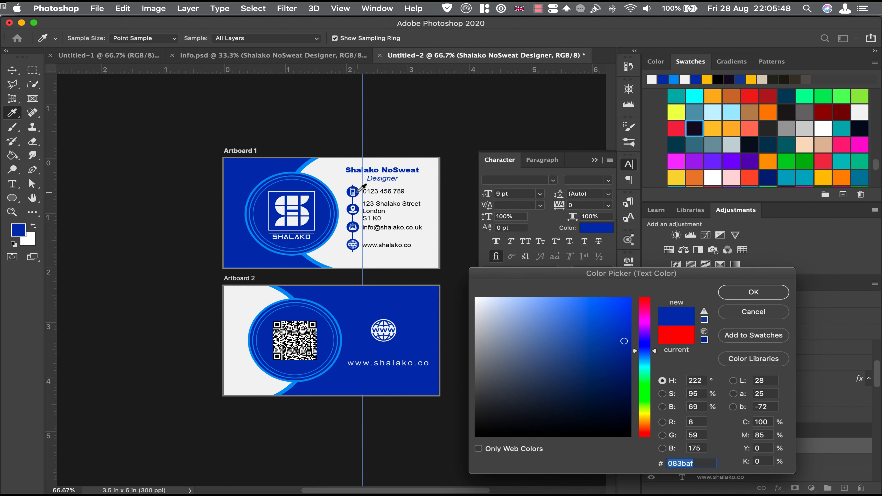
pyautogui.click(752, 292)
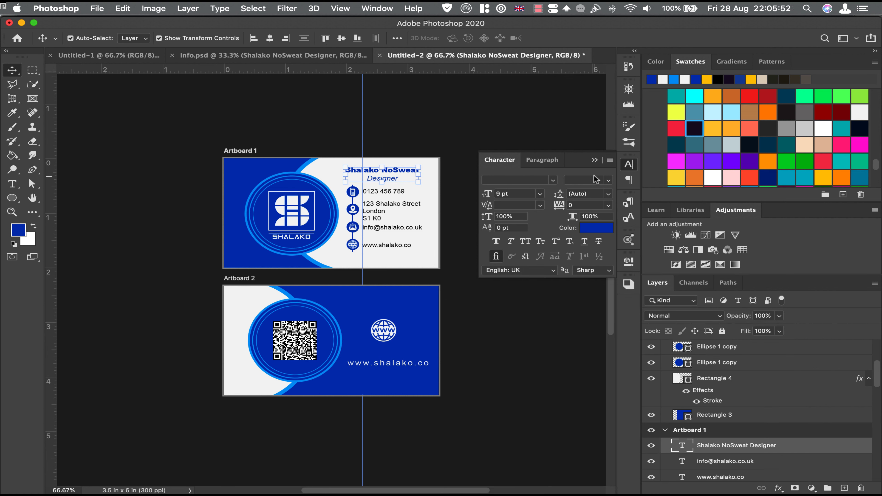
# Step: Close the Character panel and drag the vertical guide back to the ruler to remove it
pyautogui.click(594, 160)
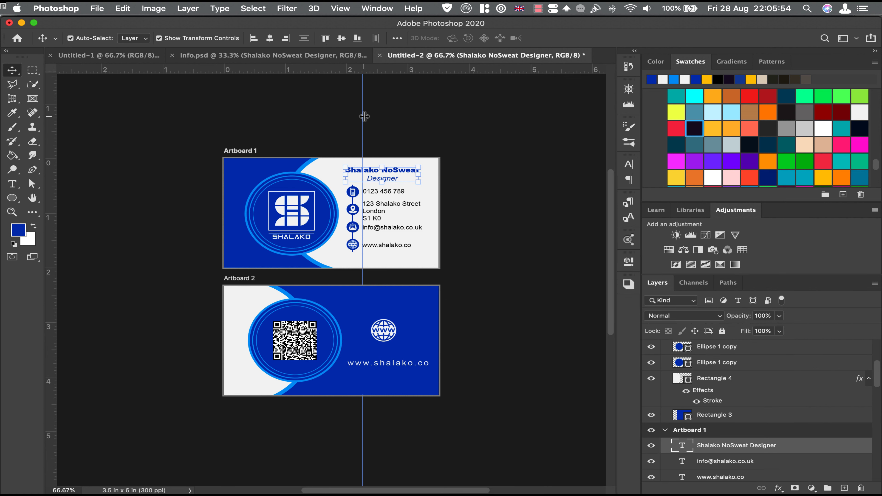
pyautogui.moveTo(362, 118); pyautogui.dragTo(53, 161)
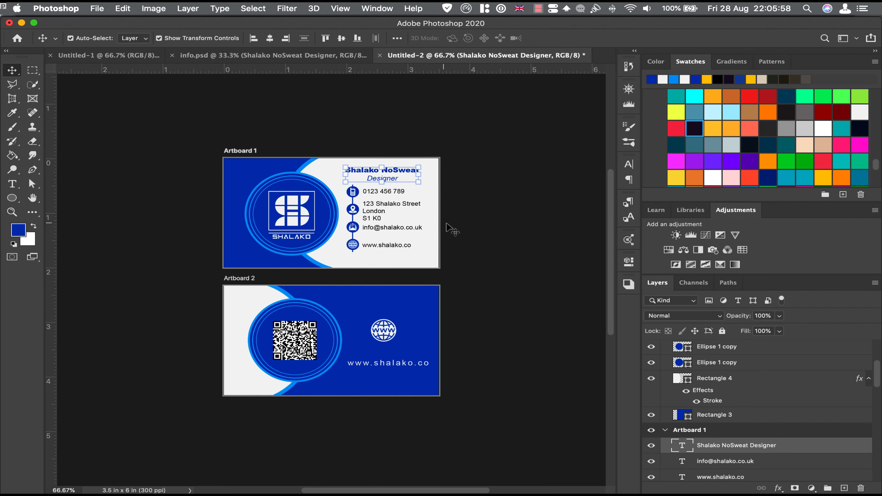
pyautogui.click(11, 211)
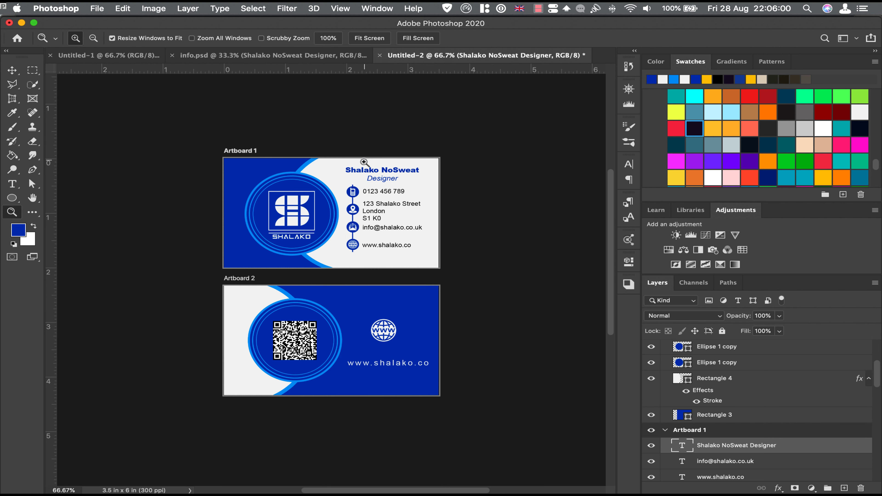
# Step: Zoom in and select the phone, address, e-mail and website text layers together
pyautogui.moveTo(340, 158)
pyautogui.mouseDown()
pyautogui.moveTo(422, 261)
pyautogui.moveTo(468, 297)
pyautogui.mouseUp()
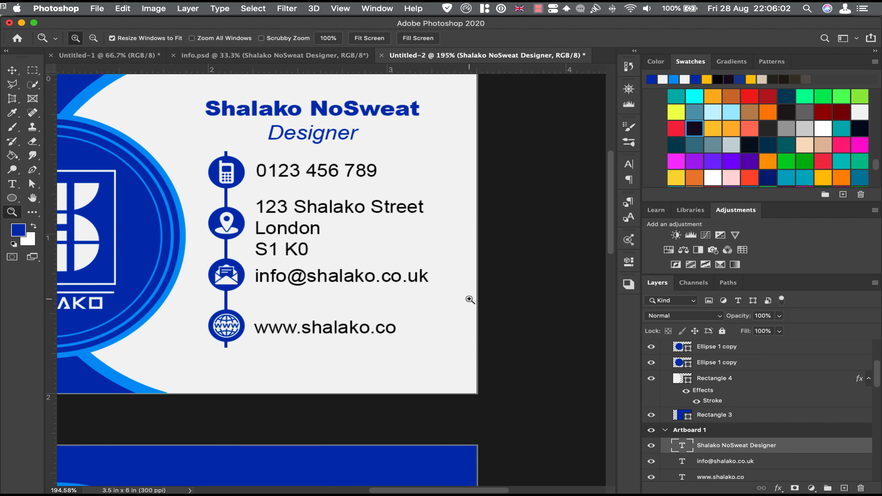
pyautogui.click(11, 70)
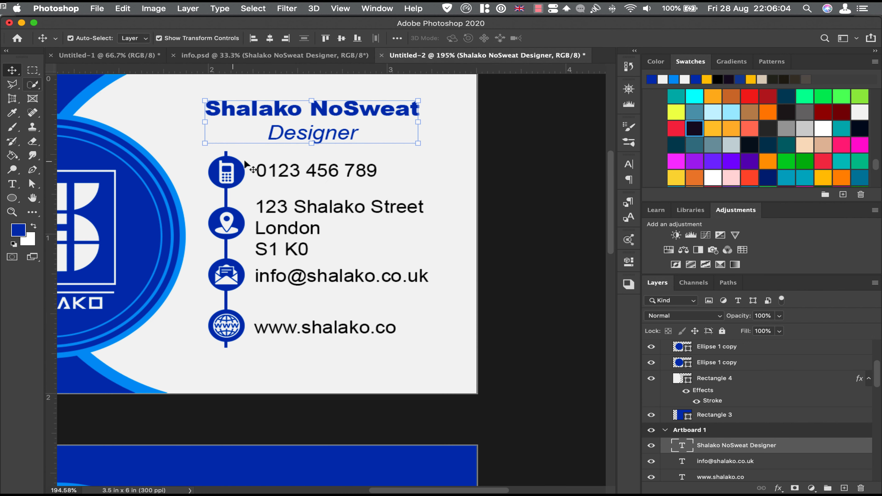
pyautogui.click(274, 175)
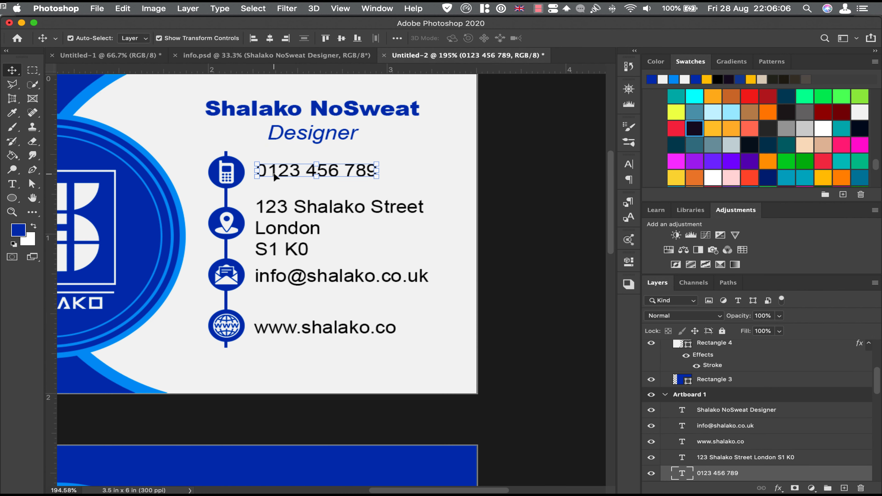
pyautogui.keyDown('shift'); pyautogui.click(285, 214); pyautogui.keyUp('shift')
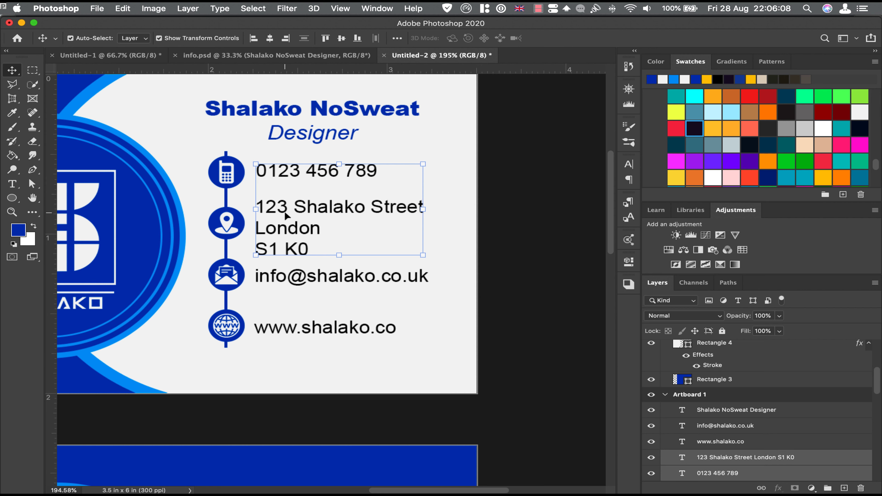
pyautogui.keyDown('shift'); pyautogui.click(284, 281); pyautogui.keyUp('shift')
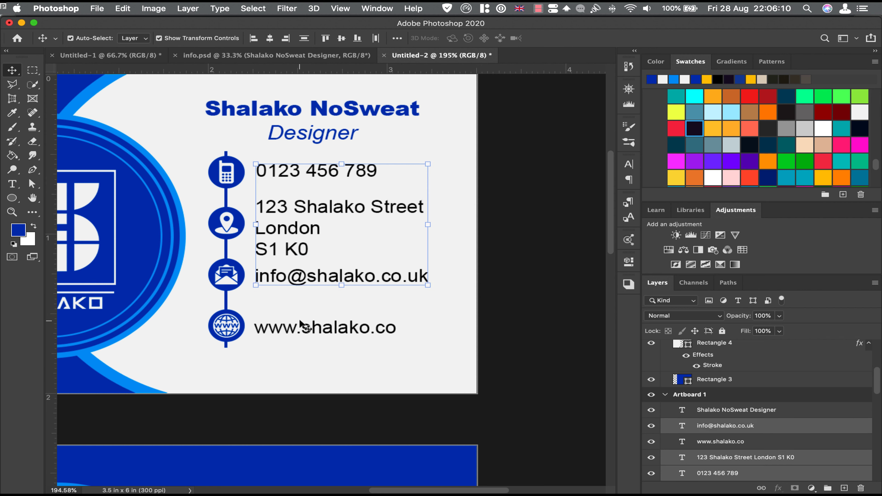
pyautogui.keyDown('shift'); pyautogui.click(306, 330); pyautogui.keyUp('shift')
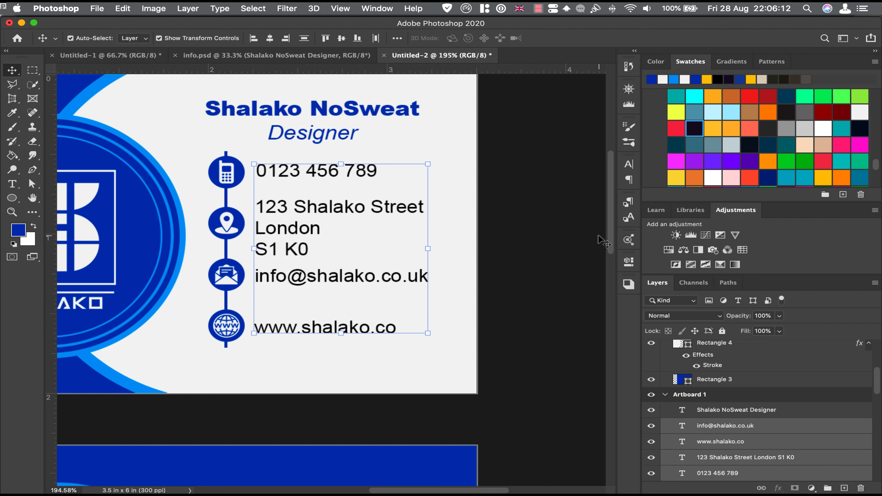
# Step: Colour the selected contact lines with the heading blue 083baf, then fit both cards in view
pyautogui.click(629, 165)
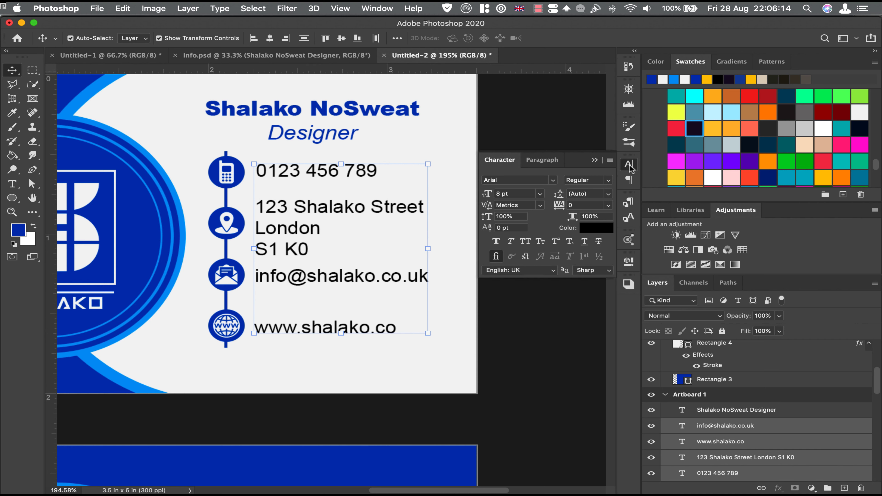
pyautogui.click(605, 228)
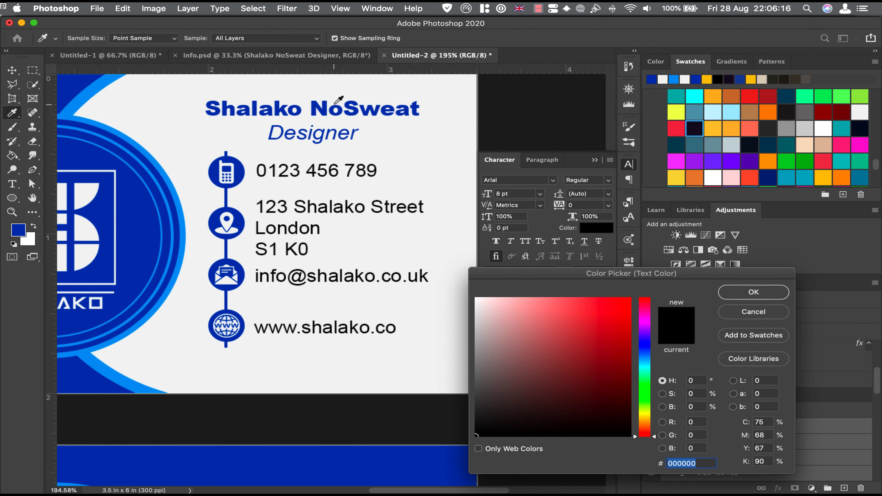
pyautogui.click(328, 111)
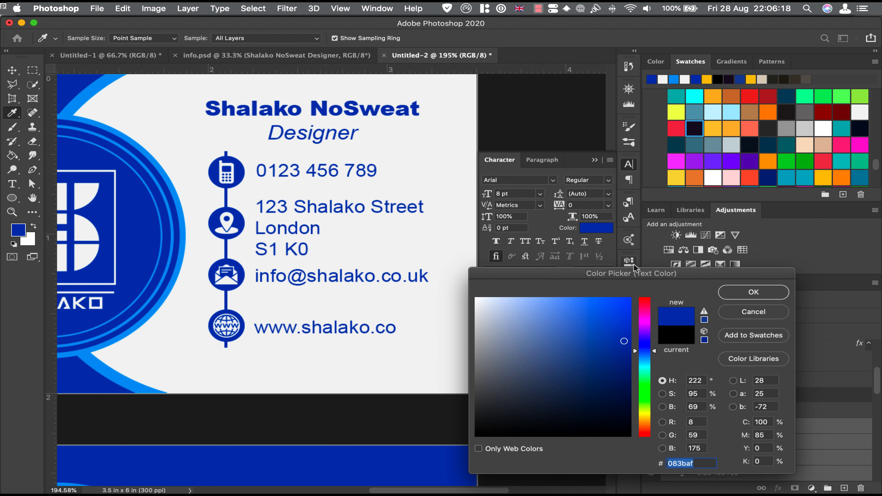
pyautogui.click(755, 293)
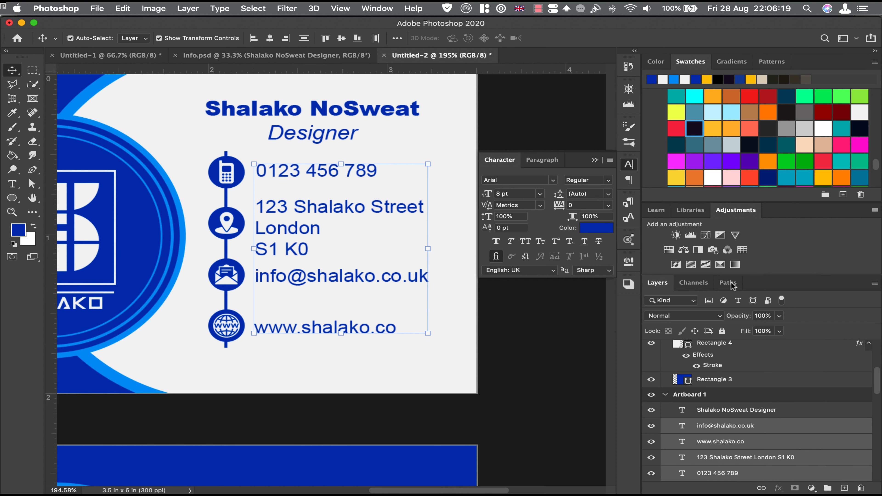
pyautogui.click(595, 160)
pyautogui.click(558, 152)
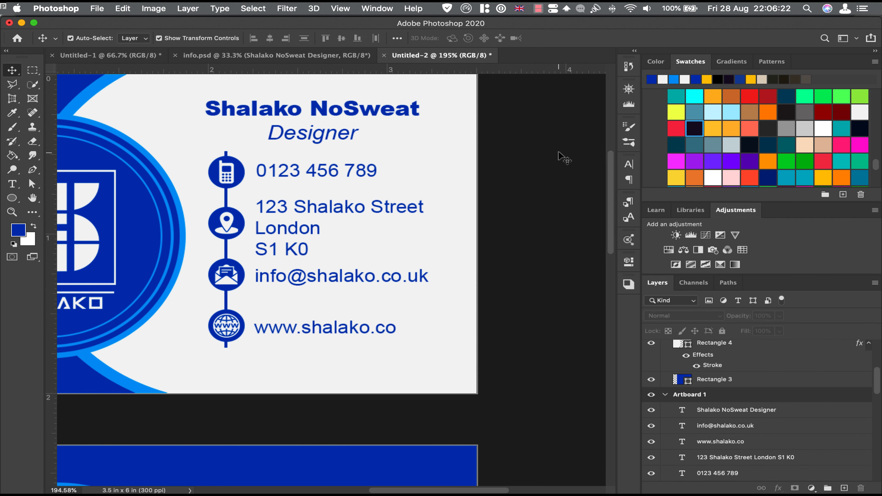
pyautogui.press('super+0')
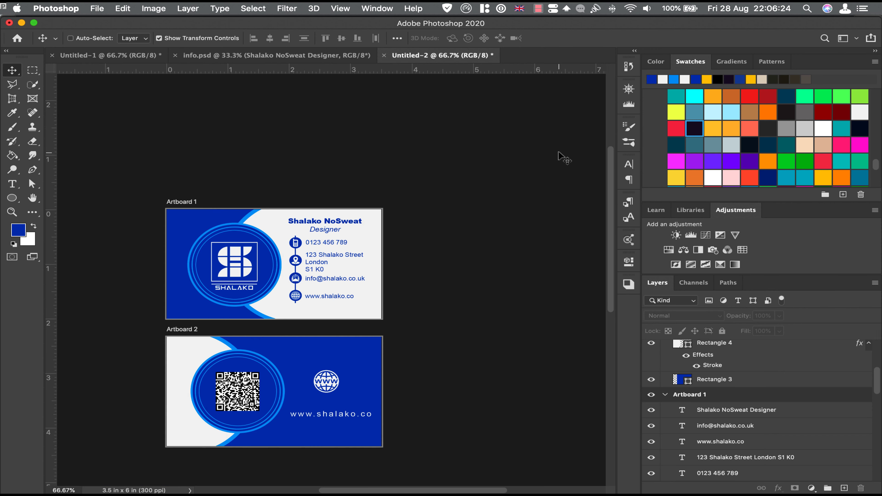
pyautogui.scroll(-3, 364, 208)
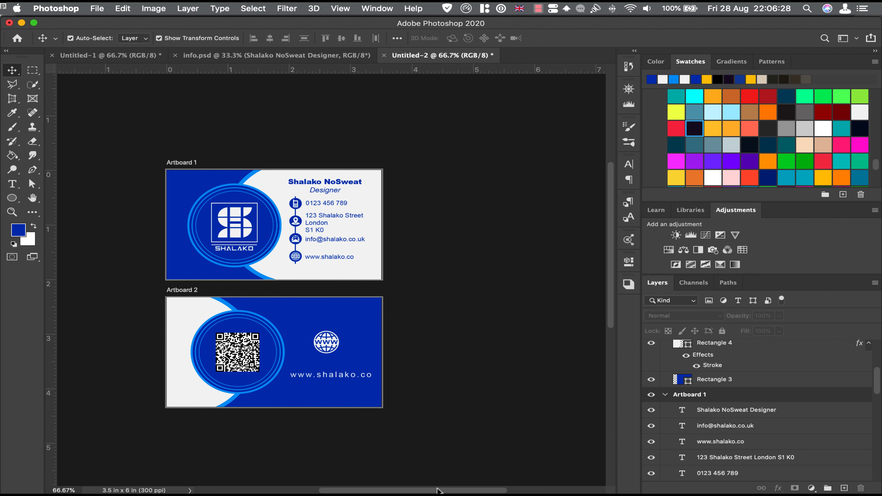
pyautogui.moveTo(444, 491); pyautogui.dragTo(428, 490)
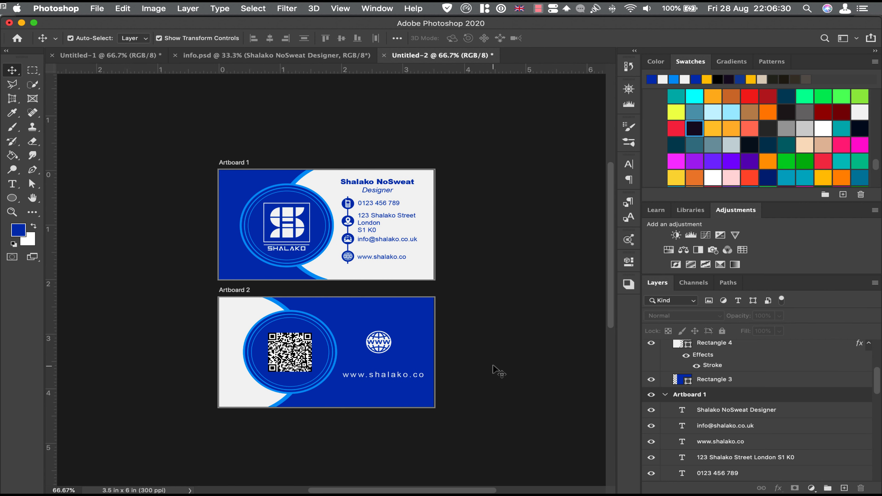
pyautogui.press('super+plus')
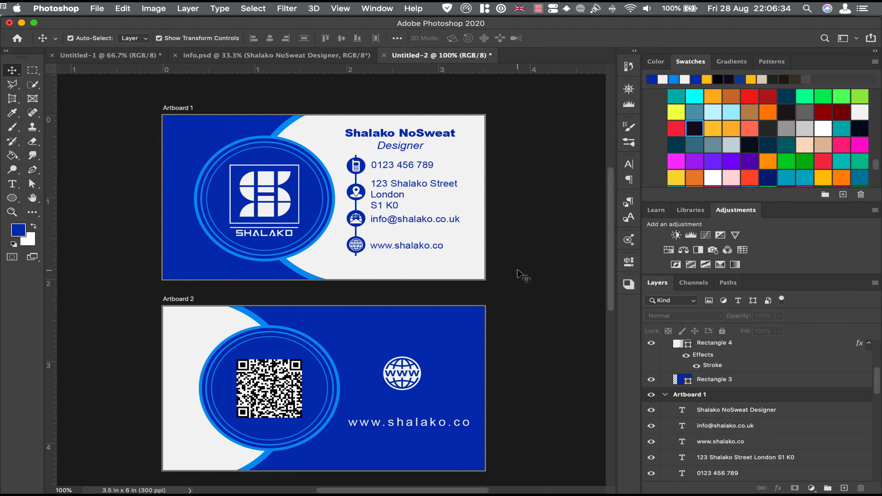
pyautogui.scroll(-2, 517, 275)
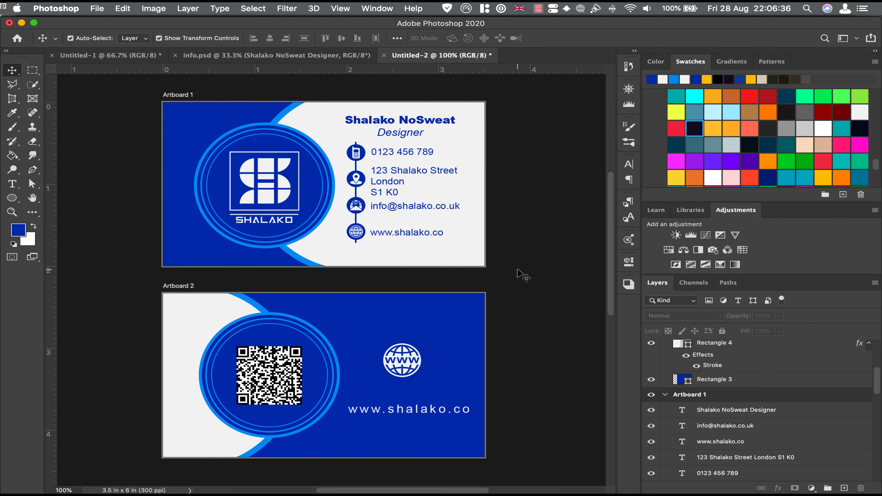